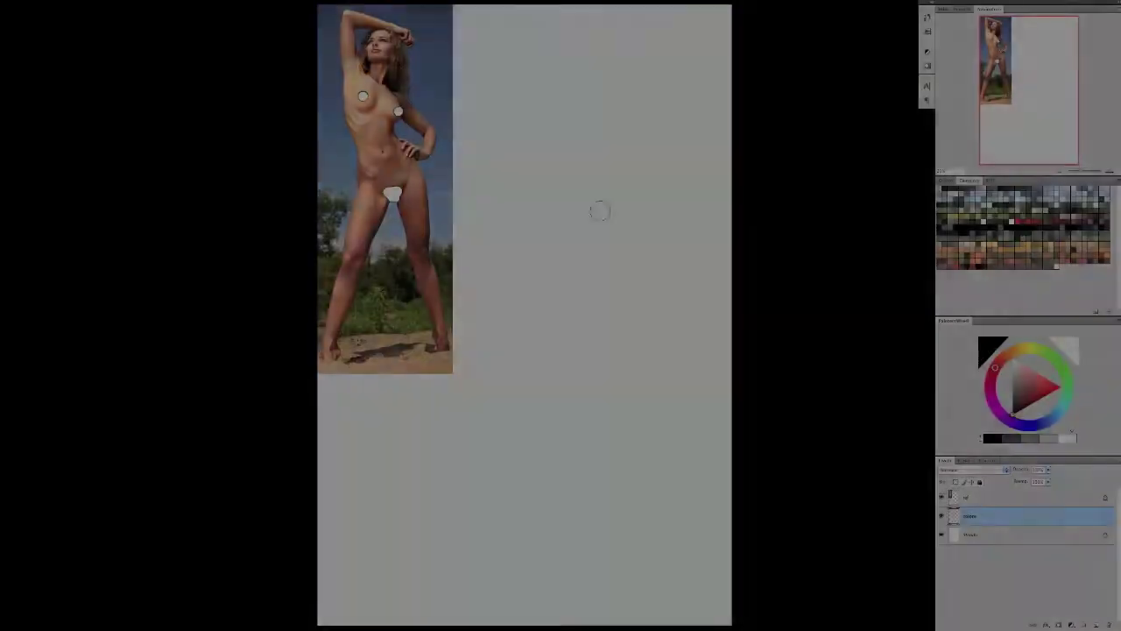
# - Sketch the figure's grey gesture lines and thicken the torso, arm and leg strokes
pyautogui.moveTo(599, 211)
pyautogui.mouseDown()
pyautogui.moveTo(561, 333)
pyautogui.moveTo(651, 513)
pyautogui.mouseUp()
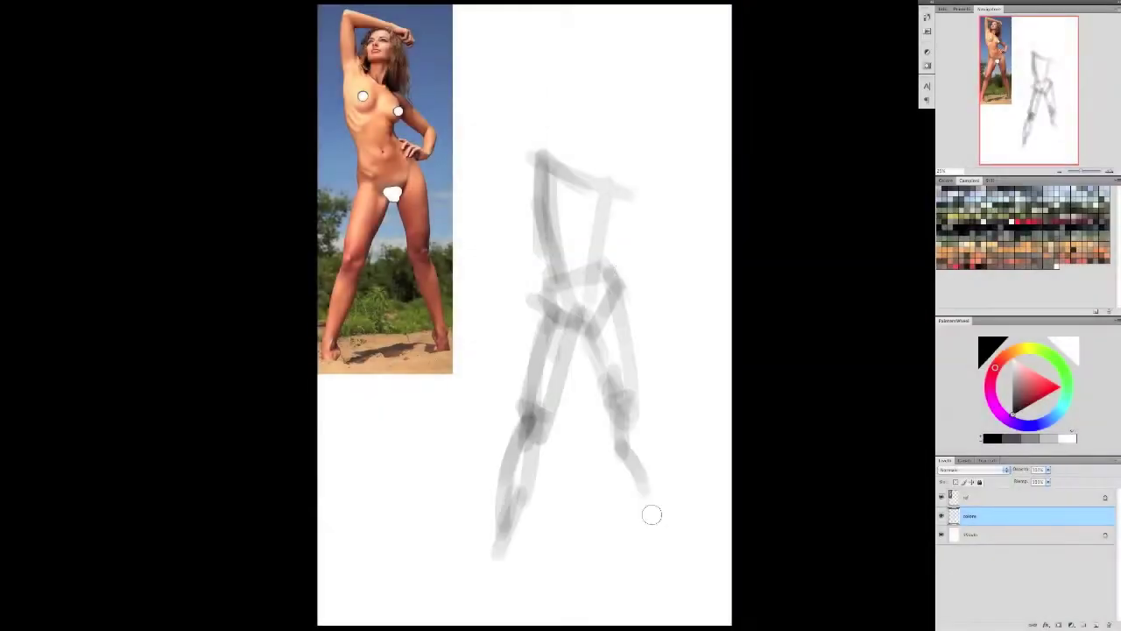
pyautogui.moveTo(526, 52); pyautogui.dragTo(631, 88)
pyautogui.moveTo(613, 193)
pyautogui.mouseDown()
pyautogui.moveTo(546, 156)
pyautogui.moveTo(561, 280)
pyautogui.mouseUp()
pyautogui.moveTo(613, 368); pyautogui.dragTo(665, 543)
pyautogui.moveTo(525, 429); pyautogui.dragTo(495, 560)
pyautogui.moveTo(605, 368)
pyautogui.mouseDown()
pyautogui.moveTo(657, 525)
pyautogui.moveTo(623, 219)
pyautogui.moveTo(543, 289)
pyautogui.moveTo(525, 420)
pyautogui.mouseUp()
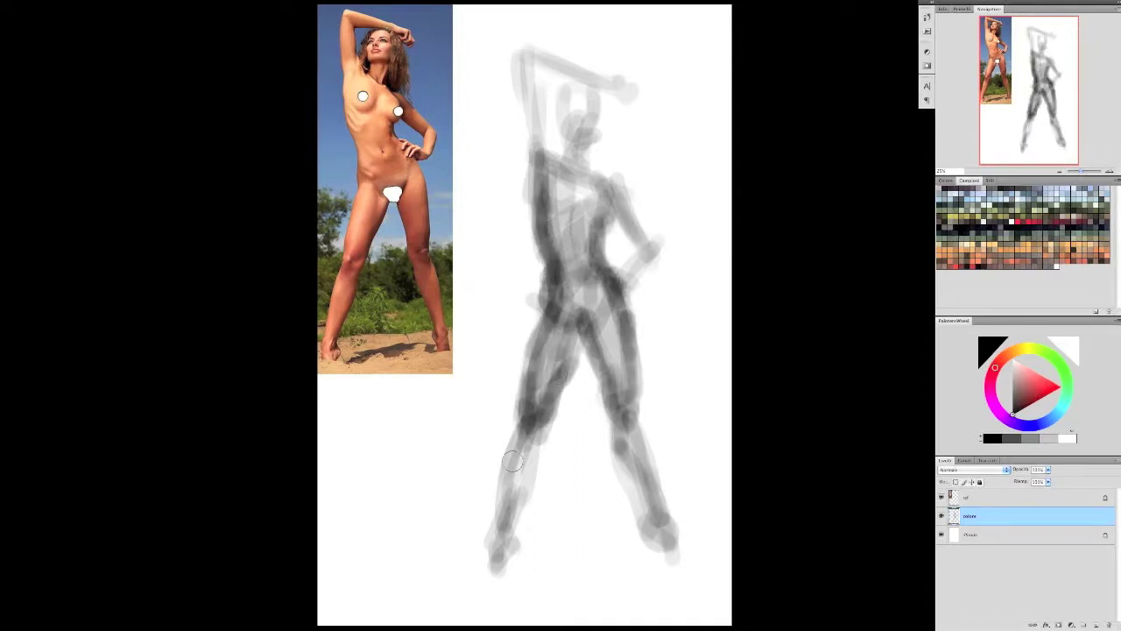
# - Add darker grey strokes along the torso and legs
pyautogui.moveTo(613, 219); pyautogui.dragTo(613, 376)
pyautogui.moveTo(552, 280); pyautogui.dragTo(613, 307)
pyautogui.rightClick(614, 245)
pyautogui.press('Escape')
pyautogui.moveTo(543, 289)
pyautogui.mouseDown()
pyautogui.moveTo(560, 403)
pyautogui.moveTo(543, 443)
pyautogui.mouseUp()
pyautogui.moveTo(573, 368); pyautogui.dragTo(495, 534)
# - Darken the left leg and thigh, then repaint the left shin in smoother lighter grey
pyautogui.moveTo(530, 412); pyautogui.dragTo(503, 525)
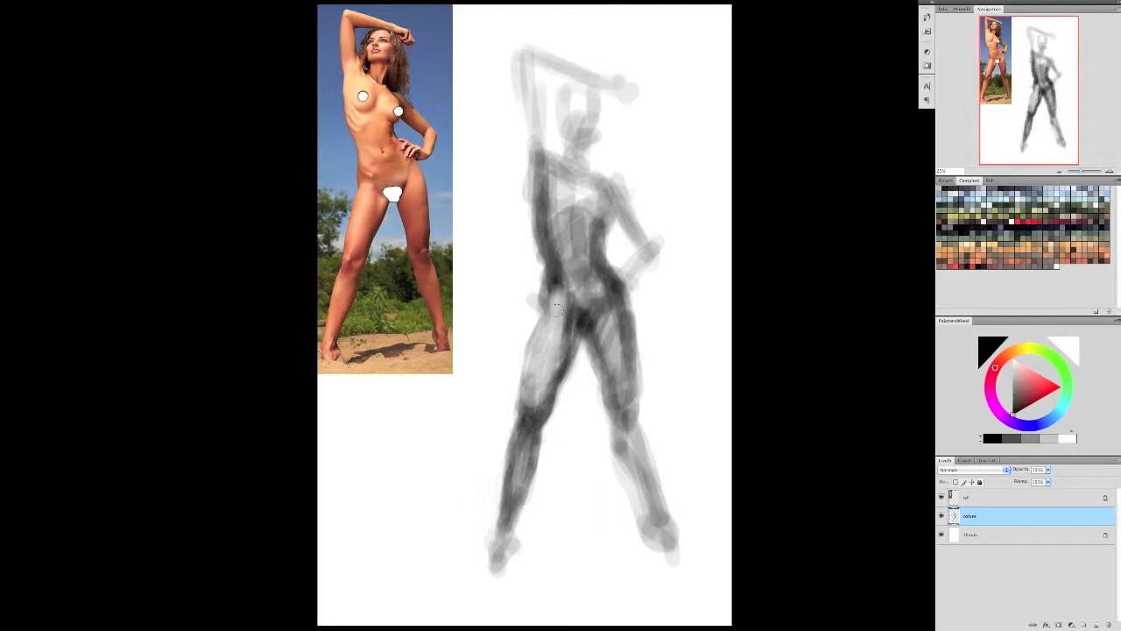
pyautogui.moveTo(561, 289); pyautogui.dragTo(525, 411)
pyautogui.moveTo(534, 342)
pyautogui.mouseDown()
pyautogui.moveTo(529, 407)
pyautogui.moveTo(532, 294)
pyautogui.moveTo(552, 378)
pyautogui.moveTo(511, 530)
pyautogui.moveTo(512, 438)
pyautogui.mouseUp()
pyautogui.moveTo(499, 525); pyautogui.dragTo(537, 423)
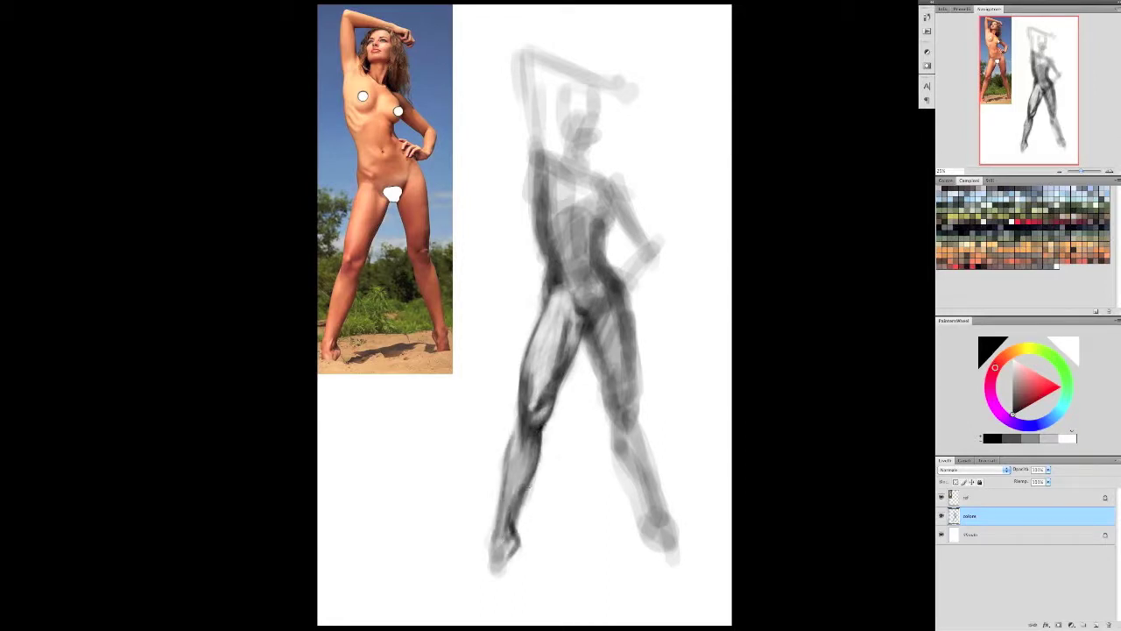
# - Darken the inner edge of the right leg and shade inside the right thigh
pyautogui.moveTo(596, 328); pyautogui.dragTo(609, 420)
pyautogui.moveTo(608, 368); pyautogui.dragTo(627, 491)
pyautogui.moveTo(624, 289); pyautogui.dragTo(637, 410)
pyautogui.moveTo(612, 350); pyautogui.dragTo(639, 413)
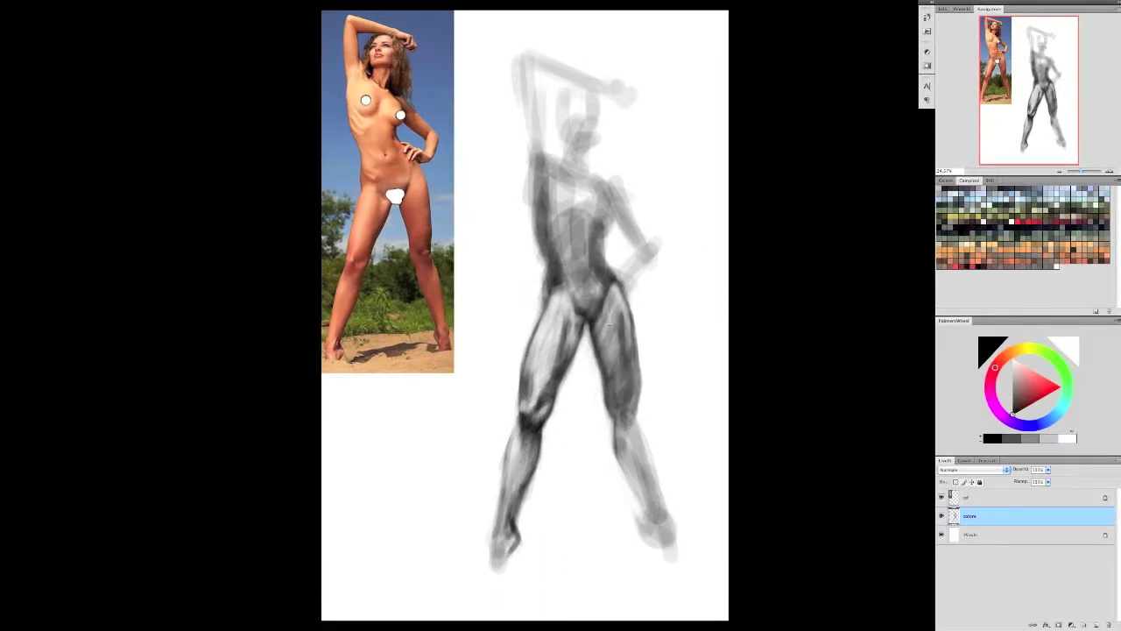
# - Redo the inner-thigh stroke darker and lighten the thigh shading on both legs
pyautogui.hotkey('ctrl', 'z')
pyautogui.moveTo(603, 319); pyautogui.dragTo(613, 405)
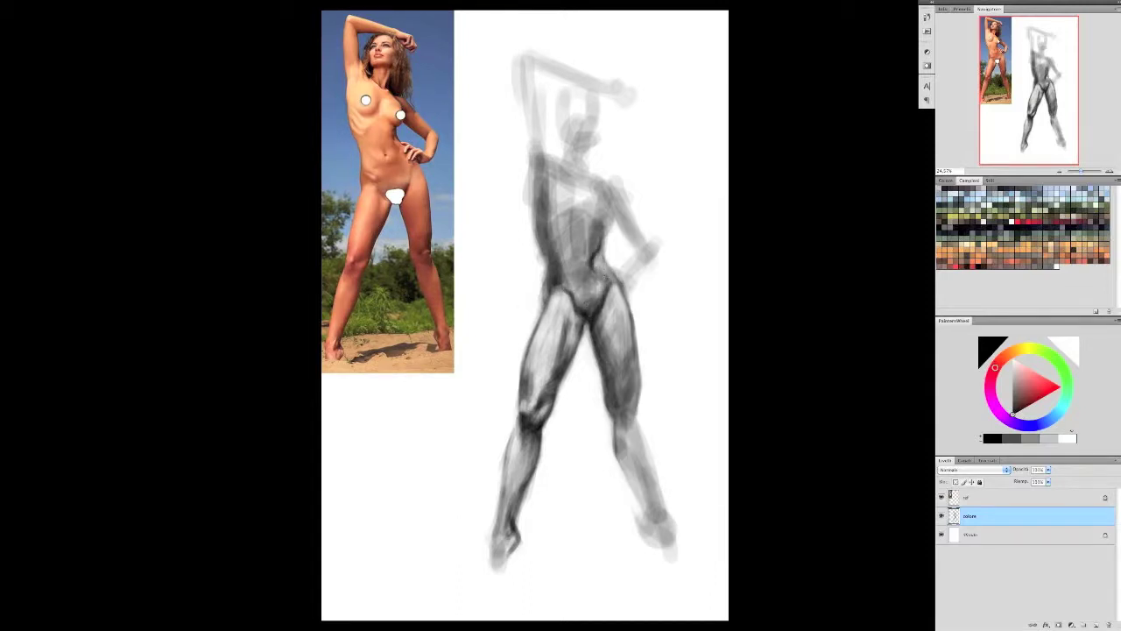
pyautogui.moveTo(525, 398)
pyautogui.mouseDown()
pyautogui.moveTo(544, 321)
pyautogui.moveTo(578, 322)
pyautogui.mouseUp()
pyautogui.moveTo(633, 412)
pyautogui.mouseDown()
pyautogui.moveTo(655, 513)
pyautogui.moveTo(638, 526)
pyautogui.mouseUp()
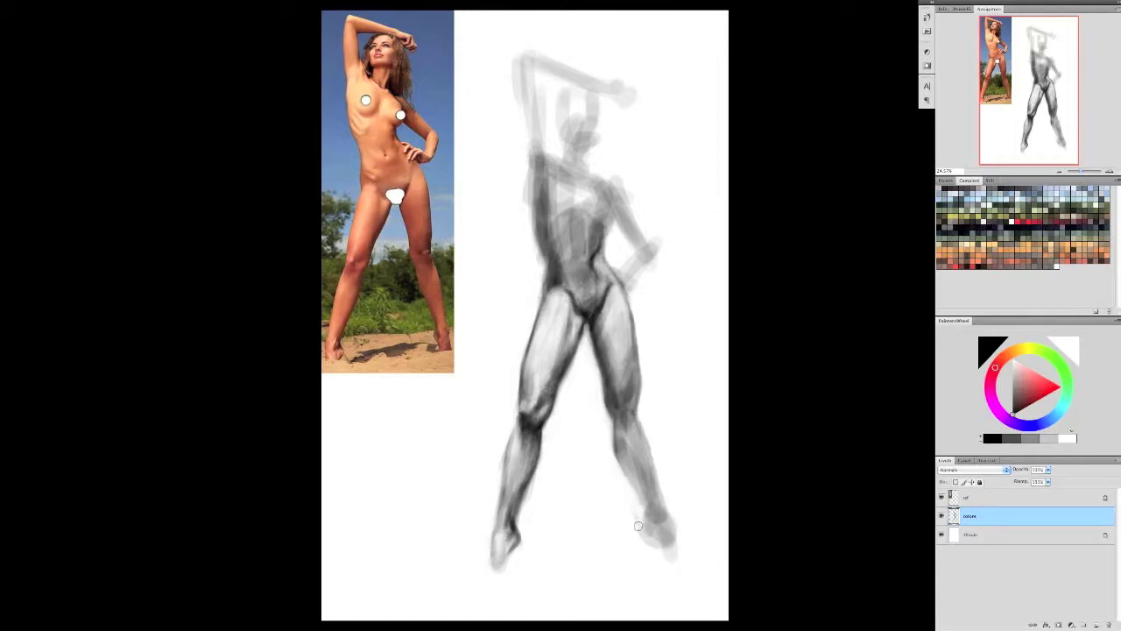
pyautogui.moveTo(611, 299); pyautogui.dragTo(624, 376)
pyautogui.moveTo(552, 303); pyautogui.dragTo(515, 385)
# - Shade the right lower leg and darken the right foot, checking the drawing flipped
pyautogui.moveTo(639, 447); pyautogui.dragTo(646, 487)
pyautogui.moveTo(620, 426); pyautogui.dragTo(650, 515)
pyautogui.hotkey('ctrl', 'alt', 'r')
pyautogui.hotkey('ctrl', 'alt', 'r')
pyautogui.moveTo(630, 447); pyautogui.dragTo(662, 538)
pyautogui.moveTo(657, 495); pyautogui.dragTo(679, 544)
pyautogui.rightClick(650, 324)
pyautogui.press('Escape')
pyautogui.moveTo(652, 464); pyautogui.dragTo(662, 512)
# - Lighten the abdomen and left torso edge, and darken the pelvis and right leg
pyautogui.moveTo(569, 250); pyautogui.dragTo(582, 277)
pyautogui.rightClick(585, 219)
pyautogui.press('Escape')
pyautogui.moveTo(531, 166)
pyautogui.mouseDown()
pyautogui.moveTo(536, 249)
pyautogui.moveTo(524, 211)
pyautogui.mouseUp()
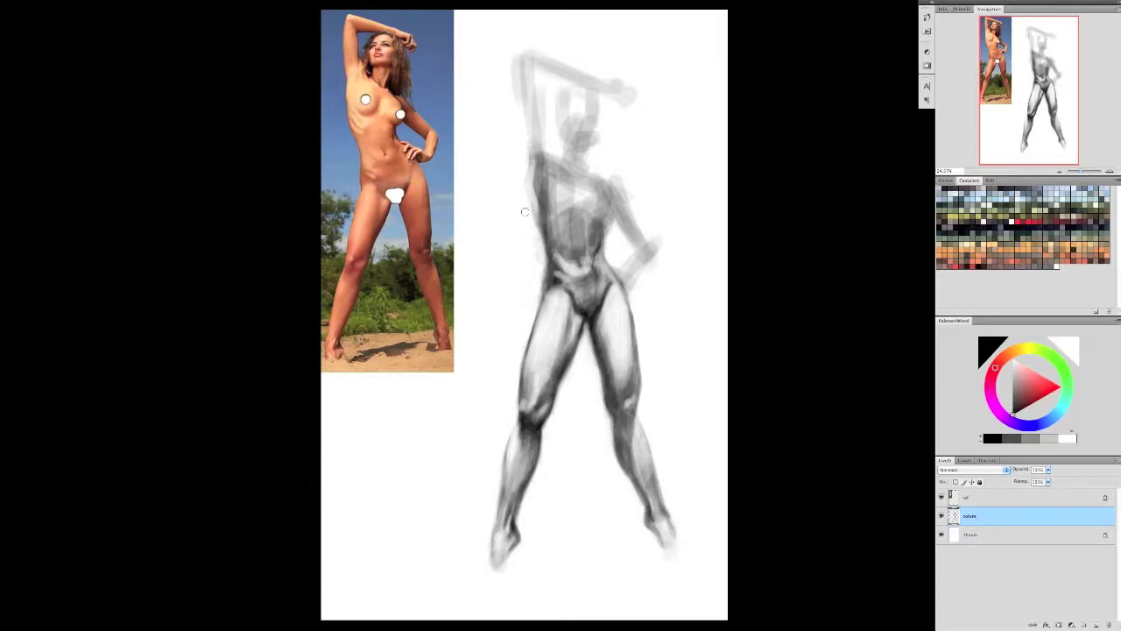
pyautogui.moveTo(566, 270)
pyautogui.mouseDown()
pyautogui.moveTo(578, 259)
pyautogui.moveTo(594, 284)
pyautogui.mouseUp()
pyautogui.moveTo(613, 357); pyautogui.dragTo(637, 468)
# - Touch up the hip, left torso edge and thighs with light and darker greys
pyautogui.moveTo(616, 329); pyautogui.dragTo(624, 377)
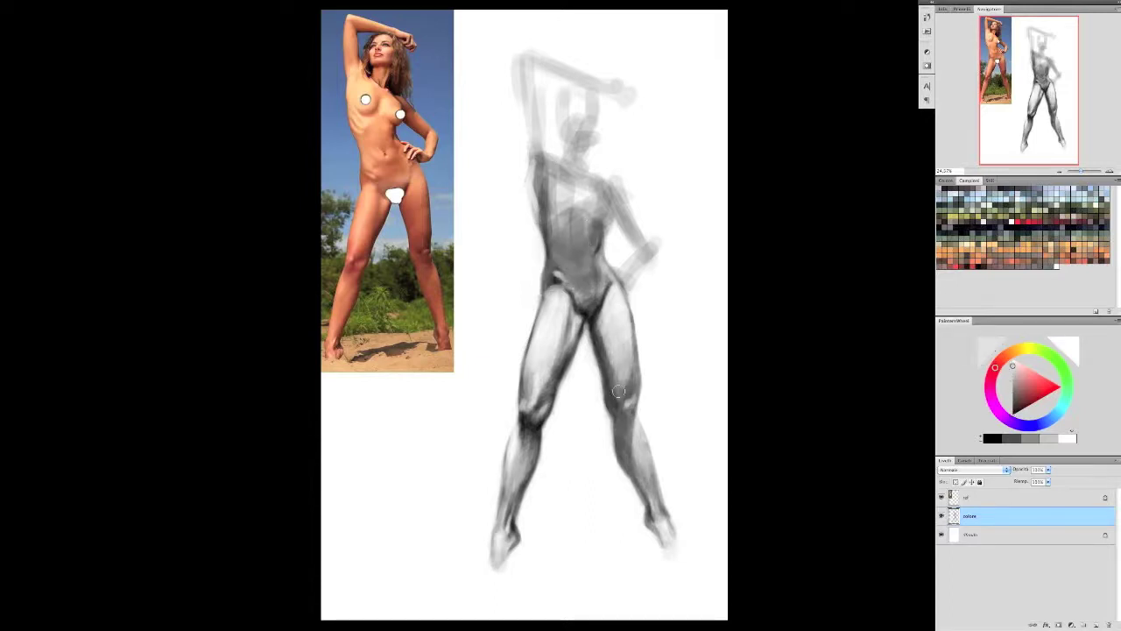
pyautogui.keyDown('alt'); pyautogui.click(597, 256); pyautogui.keyUp('alt')
pyautogui.moveTo(530, 195); pyautogui.dragTo(543, 245)
pyautogui.rightClick(563, 254)
pyautogui.press('Escape')
pyautogui.keyDown('alt'); pyautogui.click(550, 385); pyautogui.keyUp('alt')
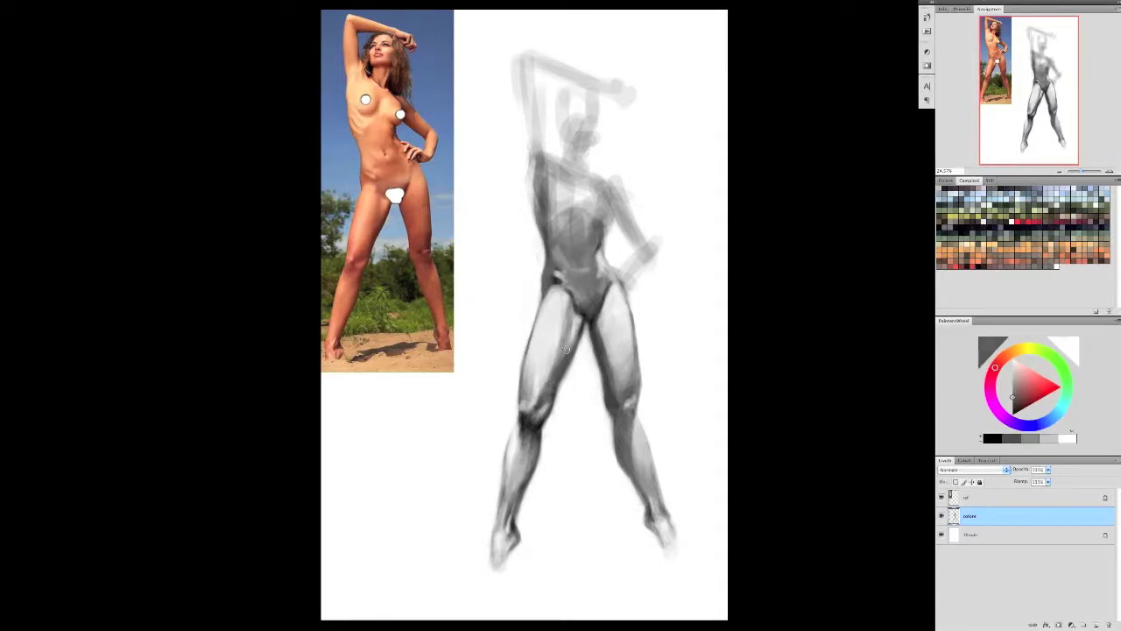
pyautogui.moveTo(549, 386); pyautogui.dragTo(561, 315)
pyautogui.moveTo(623, 399); pyautogui.dragTo(611, 329)
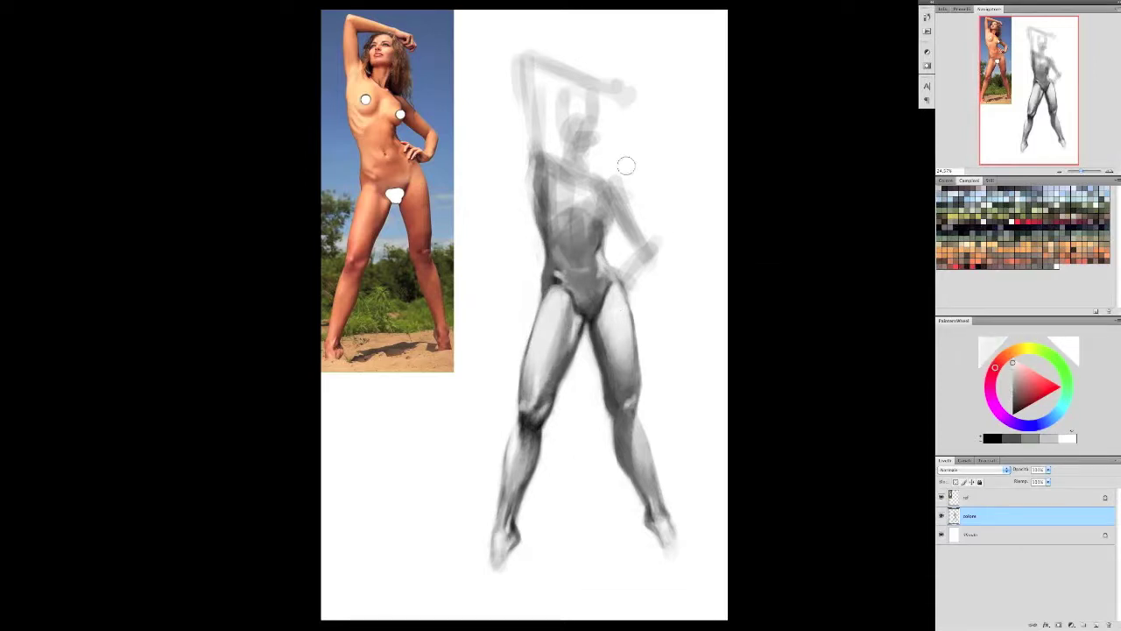
# - Slightly warp the torso and legs and commit the transform
pyautogui.keyDown('alt'); pyautogui.click(574, 157); pyautogui.keyUp('alt')
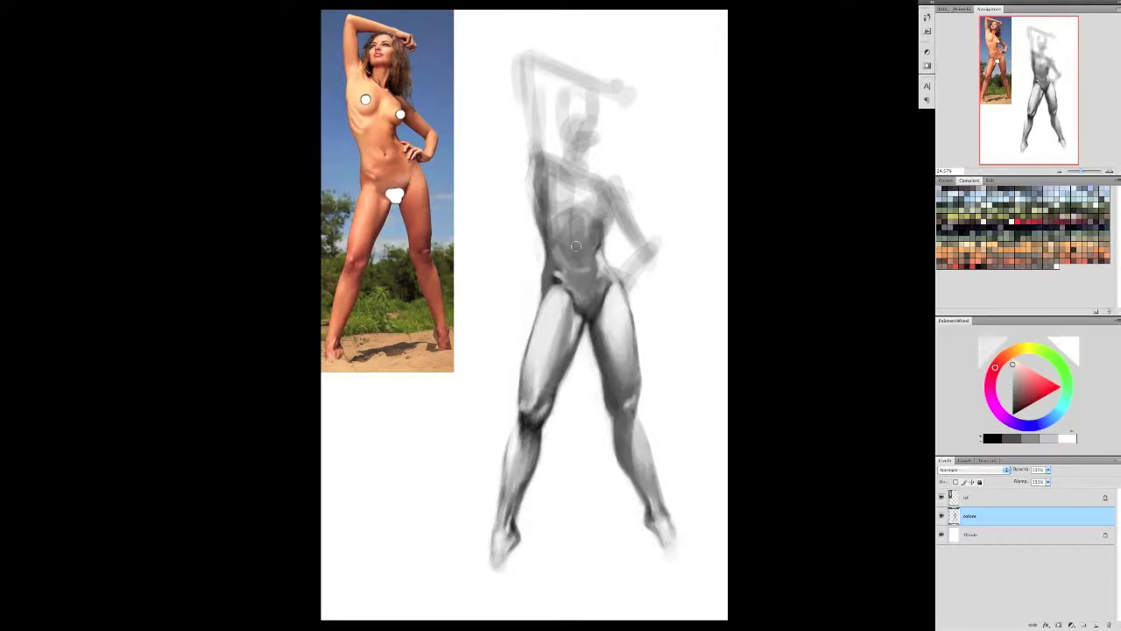
pyautogui.hotkey('ctrl', 't')
pyautogui.press('Return')
# - Paint fuller chest and torso shading, checking the figure flipped
pyautogui.keyDown('alt'); pyautogui.click(567, 302); pyautogui.keyUp('alt')
pyautogui.rightClick(569, 280)
pyautogui.press('Escape')
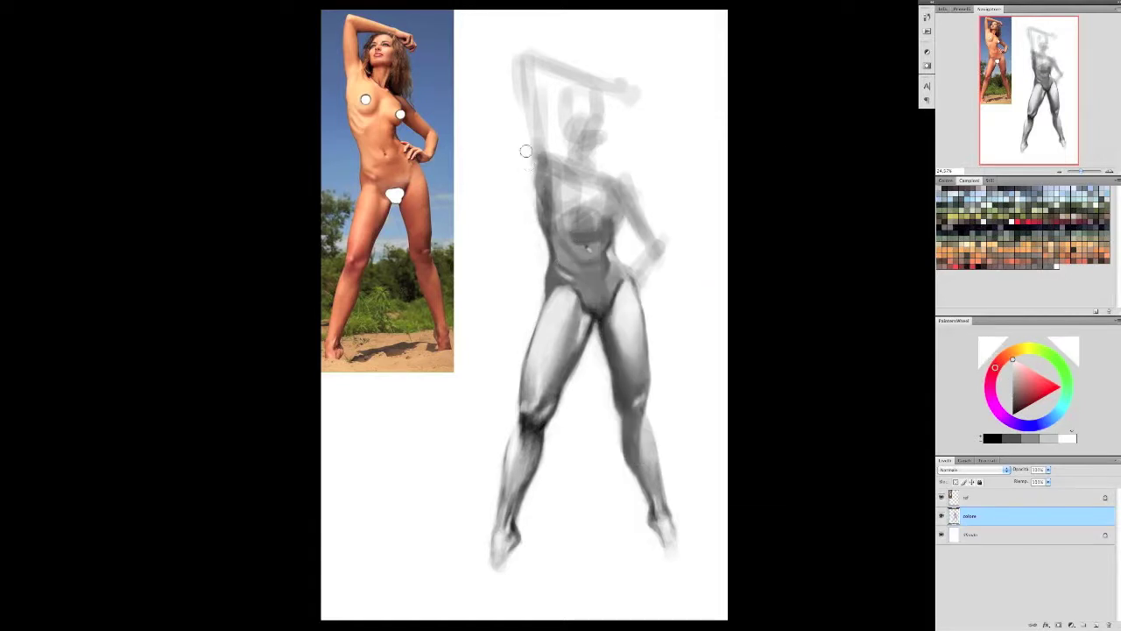
pyautogui.moveTo(556, 180); pyautogui.dragTo(604, 215)
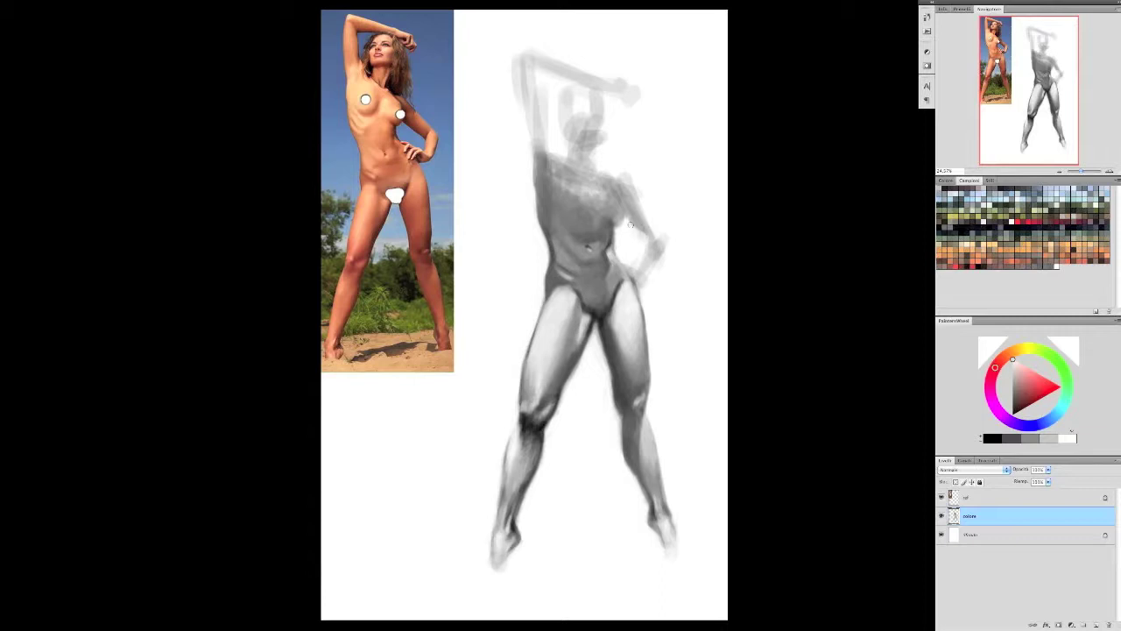
pyautogui.press('F2')
pyautogui.press('F2')
pyautogui.moveTo(555, 205)
pyautogui.mouseDown()
pyautogui.moveTo(605, 219)
pyautogui.moveTo(573, 194)
pyautogui.mouseUp()
# - Darken the raised upper arm and shade and highlight the left thigh, knee and shin
pyautogui.keyDown('alt'); pyautogui.click(604, 195); pyautogui.keyUp('alt')
pyautogui.moveTo(524, 63)
pyautogui.mouseDown()
pyautogui.moveTo(553, 158)
pyautogui.moveTo(541, 173)
pyautogui.moveTo(569, 219)
pyautogui.moveTo(543, 229)
pyautogui.mouseUp()
pyautogui.moveTo(560, 302); pyautogui.dragTo(531, 385)
pyautogui.moveTo(541, 332)
pyautogui.mouseDown()
pyautogui.moveTo(529, 377)
pyautogui.moveTo(537, 337)
pyautogui.mouseUp()
pyautogui.moveTo(531, 406); pyautogui.dragTo(543, 341)
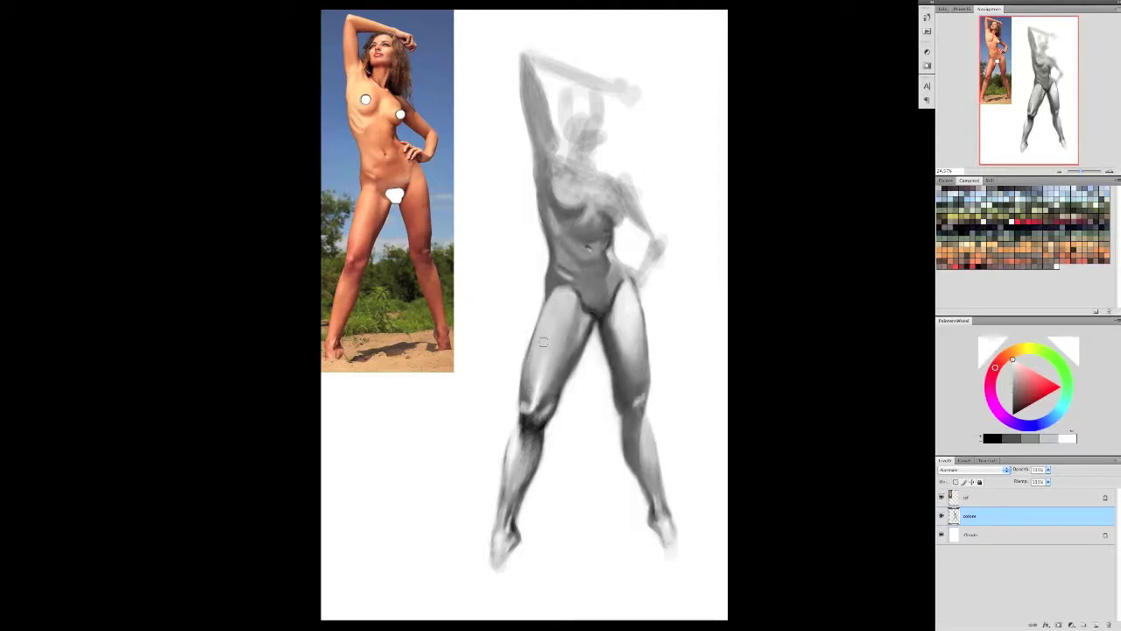
pyautogui.moveTo(529, 425); pyautogui.dragTo(522, 486)
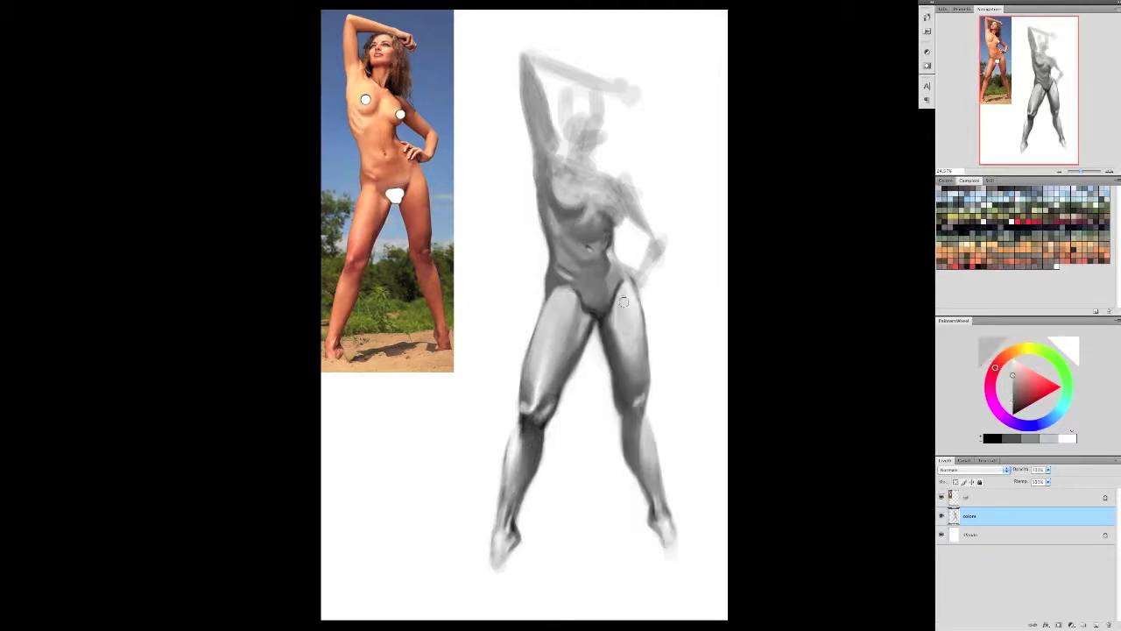
# - Shade the raised arm, right shoulder and bent arm, and lighten the chest and neck
pyautogui.moveTo(553, 188)
pyautogui.mouseDown()
pyautogui.moveTo(524, 57)
pyautogui.moveTo(550, 160)
pyautogui.mouseUp()
pyautogui.moveTo(630, 184); pyautogui.dragTo(671, 283)
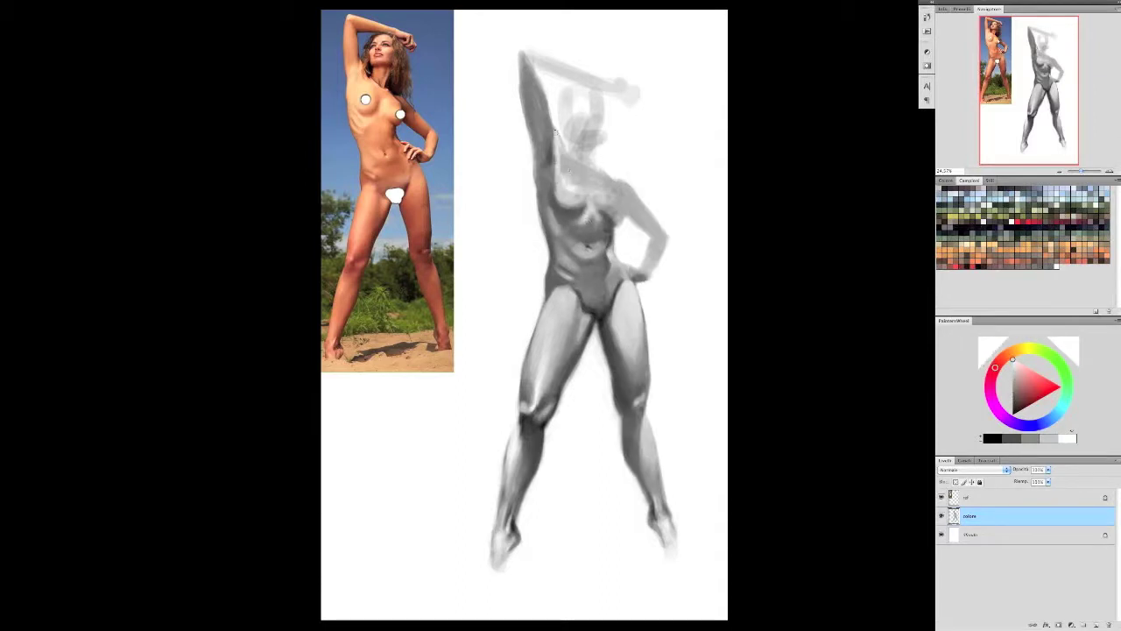
pyautogui.moveTo(570, 171); pyautogui.dragTo(570, 187)
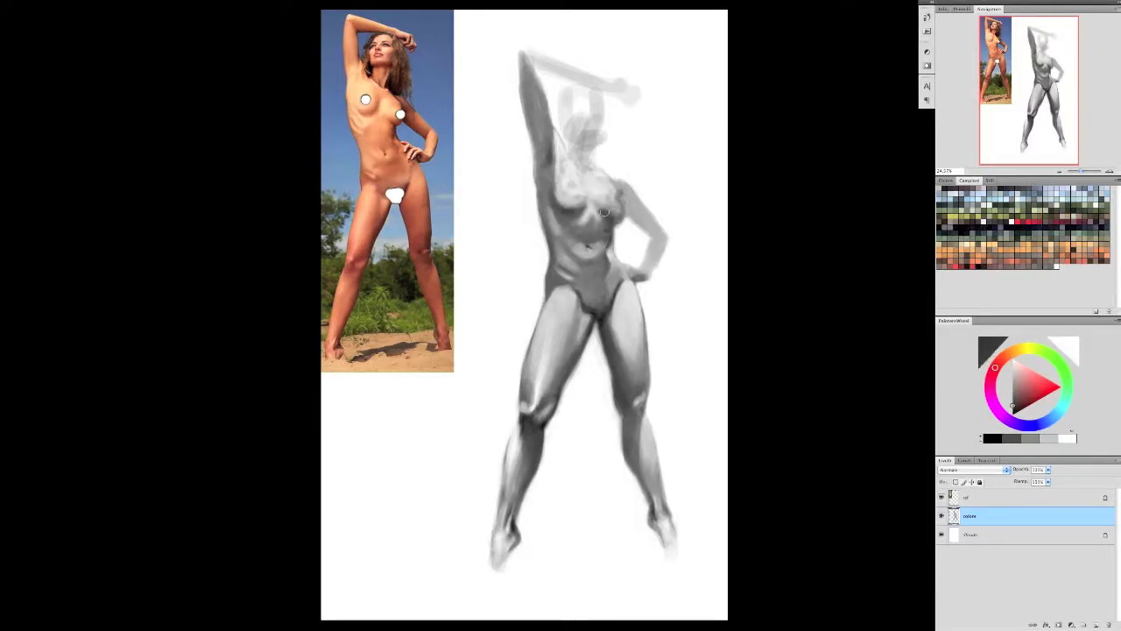
pyautogui.keyDown('alt'); pyautogui.click(616, 202); pyautogui.keyUp('alt')
pyautogui.moveTo(616, 186); pyautogui.dragTo(647, 229)
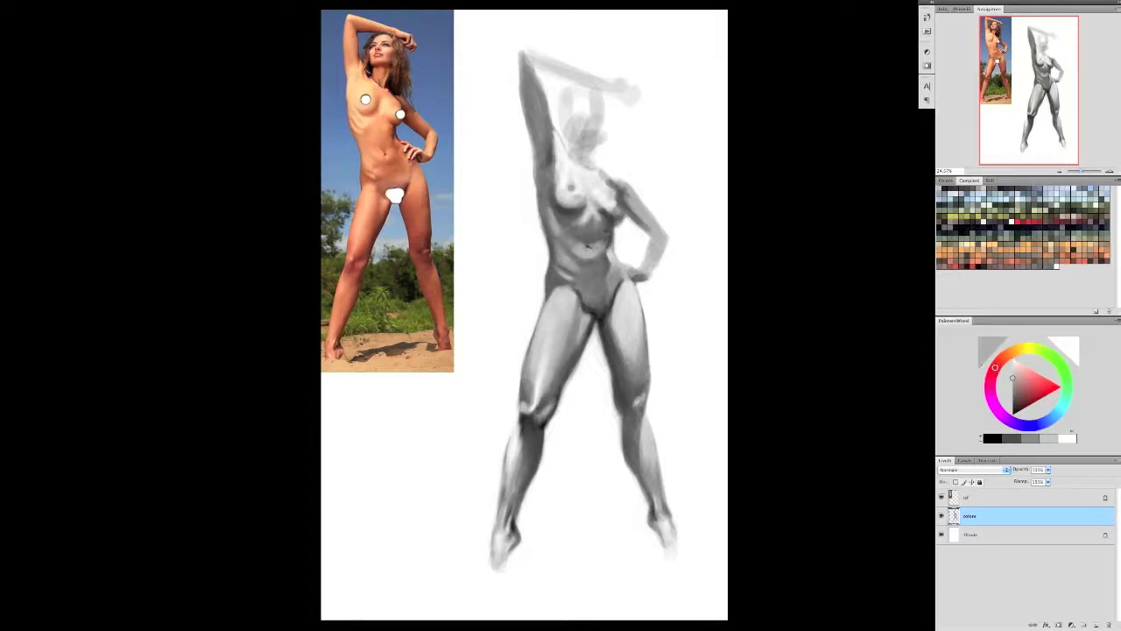
# - Switch to a different brush preset from the brush picker
pyautogui.rightClick(648, 224)
pyautogui.click(641, 254)
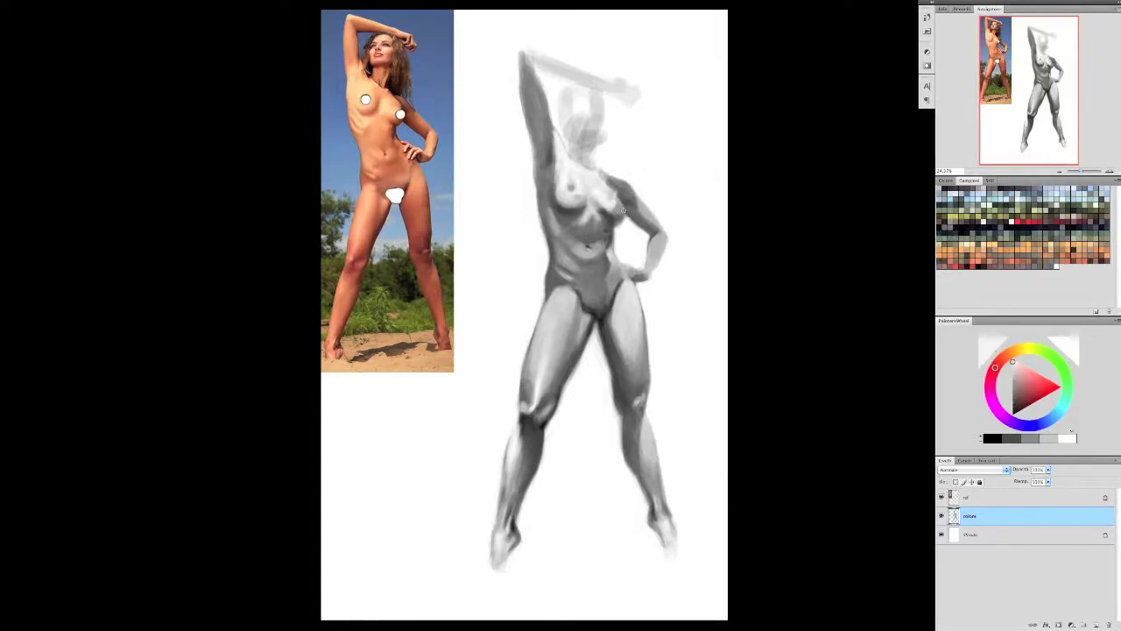
pyautogui.rightClick(625, 165)
pyautogui.click(641, 254)
# - Warp the torso and bent arm, commit, then darken the right arm and elbow
pyautogui.hotkey('ctrl', 't')
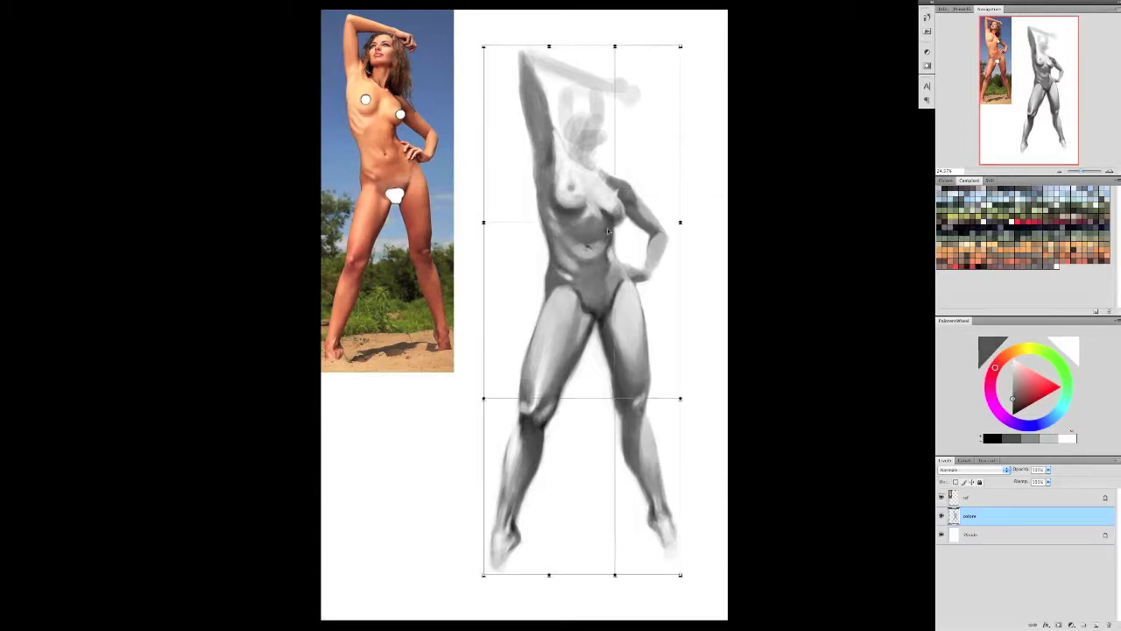
pyautogui.moveTo(574, 223)
pyautogui.mouseDown()
pyautogui.moveTo(565, 247)
pyautogui.moveTo(617, 230)
pyautogui.mouseUp()
pyautogui.press('Return')
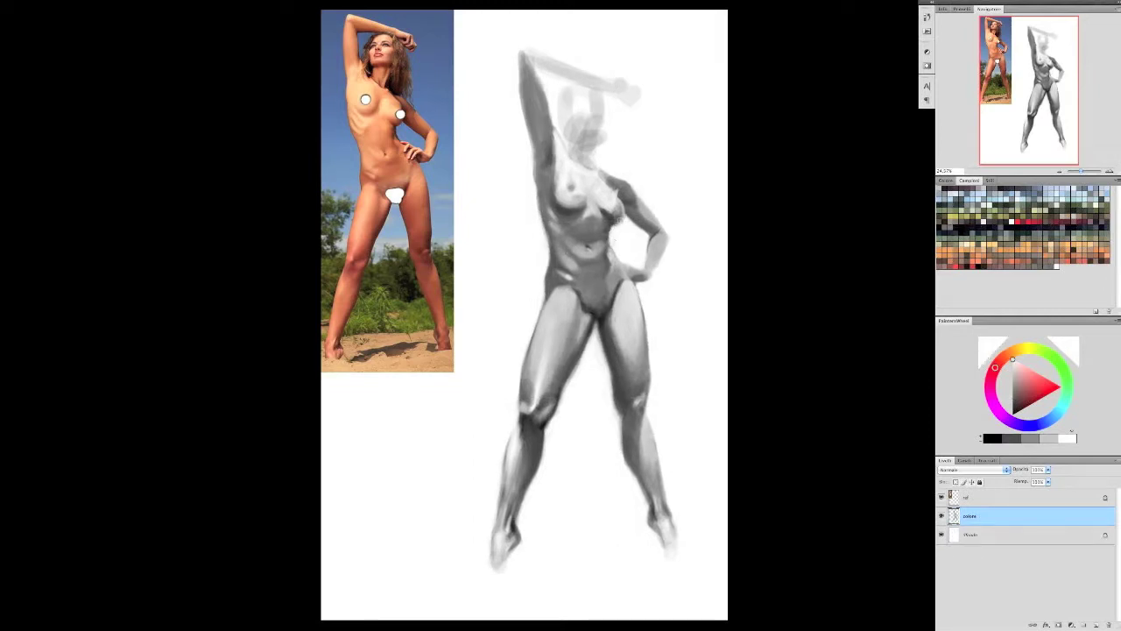
pyautogui.moveTo(660, 225); pyautogui.dragTo(654, 270)
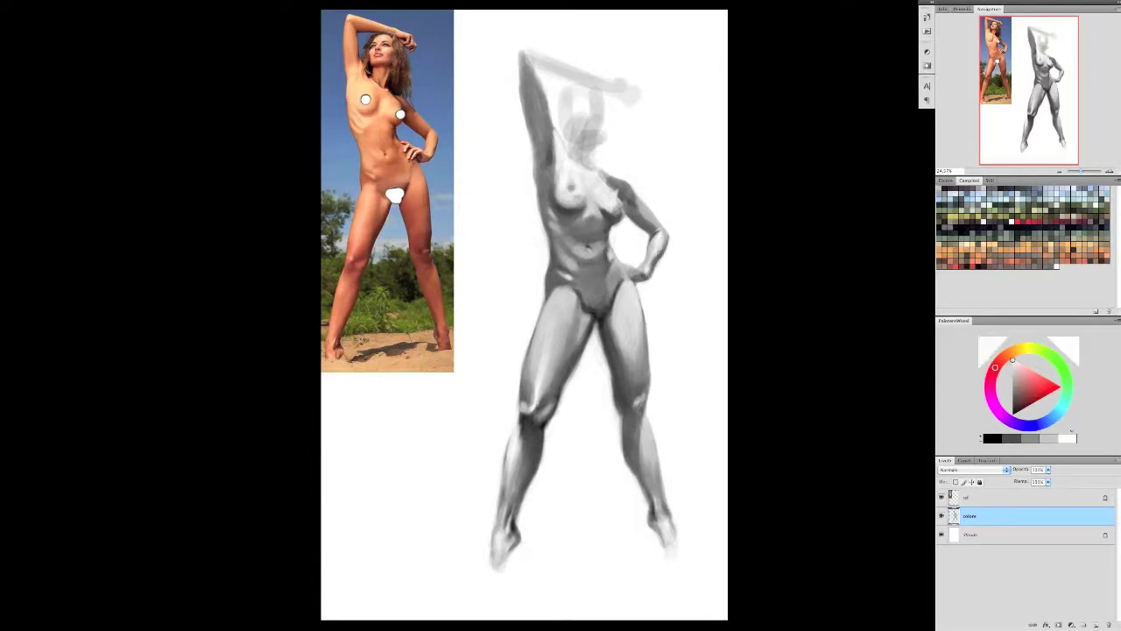
# - Pick dark and lighter greys and review brush choices for the head and chest
pyautogui.keyDown('alt'); pyautogui.click(608, 229); pyautogui.keyUp('alt')
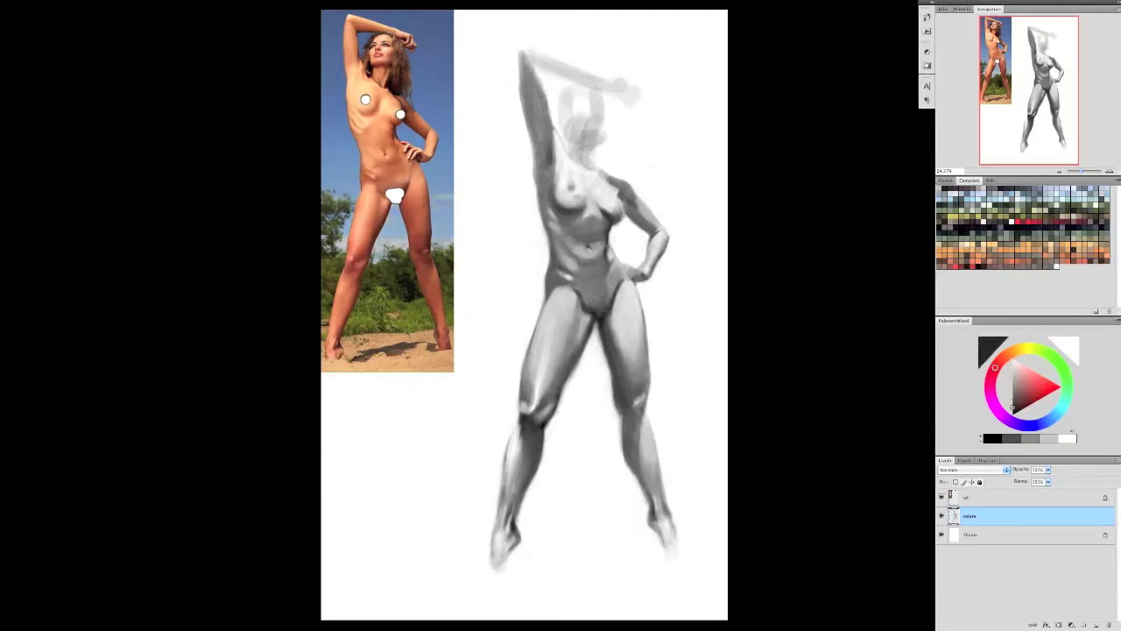
pyautogui.keyDown('alt'); pyautogui.click(598, 228); pyautogui.keyUp('alt')
pyautogui.keyDown('alt'); pyautogui.click(597, 219); pyautogui.keyUp('alt')
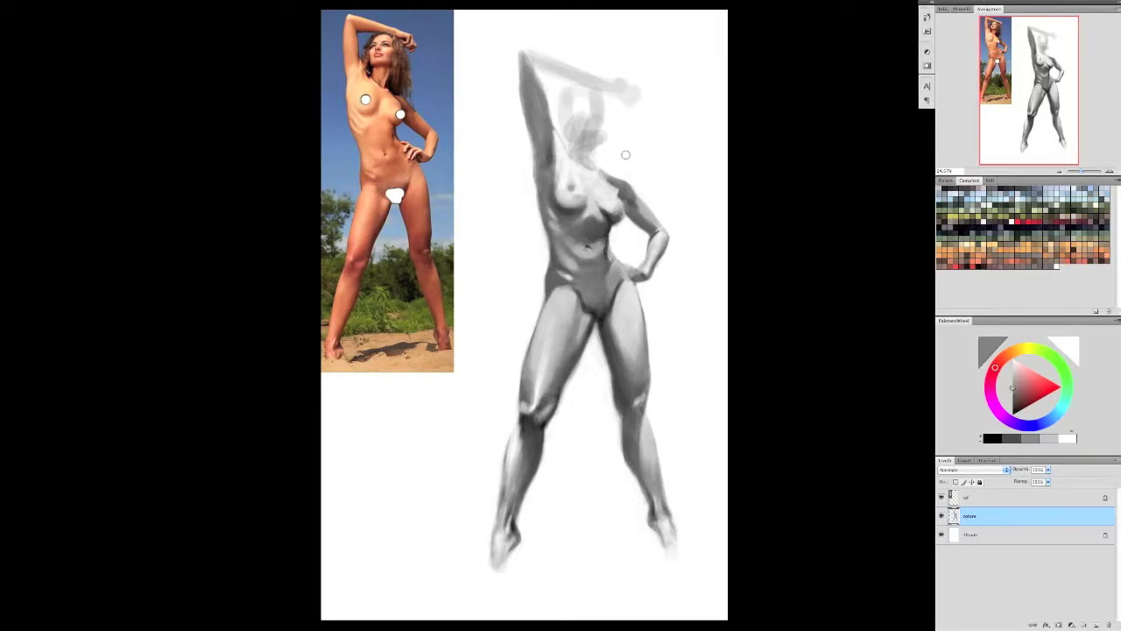
pyautogui.rightClick(604, 155)
pyautogui.press('Escape')
pyautogui.rightClick(565, 122)
pyautogui.press('Escape')
# - Return the view upright, lighten the raised arm outline and define the head
pyautogui.moveTo(351, 289); pyautogui.dragTo(880, 364)
pyautogui.press('Escape')
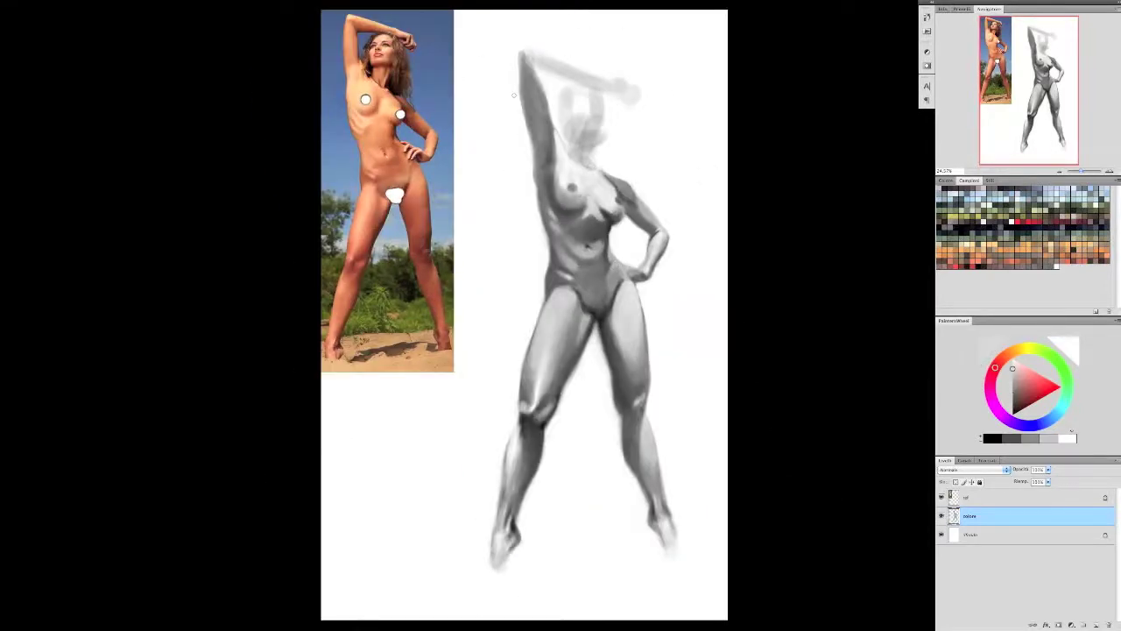
pyautogui.moveTo(514, 95); pyautogui.dragTo(525, 131)
pyautogui.moveTo(578, 105); pyautogui.dragTo(596, 166)
pyautogui.moveTo(574, 127)
pyautogui.mouseDown()
pyautogui.moveTo(585, 154)
pyautogui.moveTo(599, 132)
pyautogui.mouseUp()
pyautogui.moveTo(561, 118); pyautogui.dragTo(569, 151)
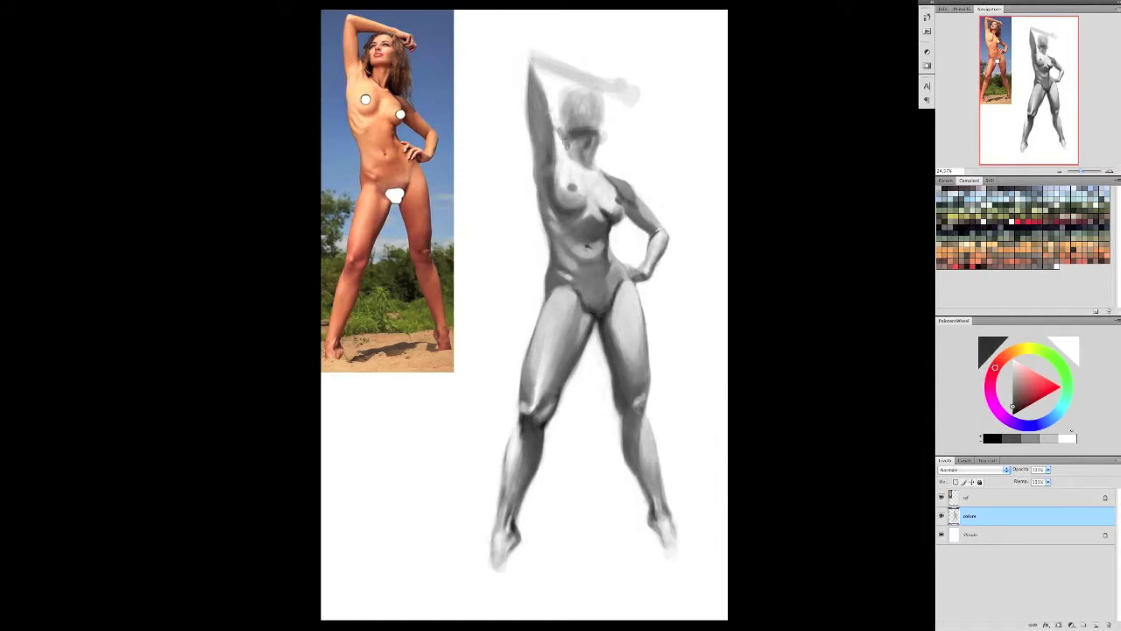
# - Darken the head and top of the raised arm, then the hair at the crown
pyautogui.moveTo(585, 90); pyautogui.dragTo(613, 131)
pyautogui.moveTo(530, 57)
pyautogui.mouseDown()
pyautogui.moveTo(604, 79)
pyautogui.moveTo(587, 79)
pyautogui.mouseUp()
pyautogui.rightClick(574, 68)
pyautogui.press('Escape')
pyautogui.keyDown('alt'); pyautogui.click(574, 64); pyautogui.keyUp('alt')
pyautogui.keyDown('alt'); pyautogui.click(580, 105); pyautogui.keyUp('alt')
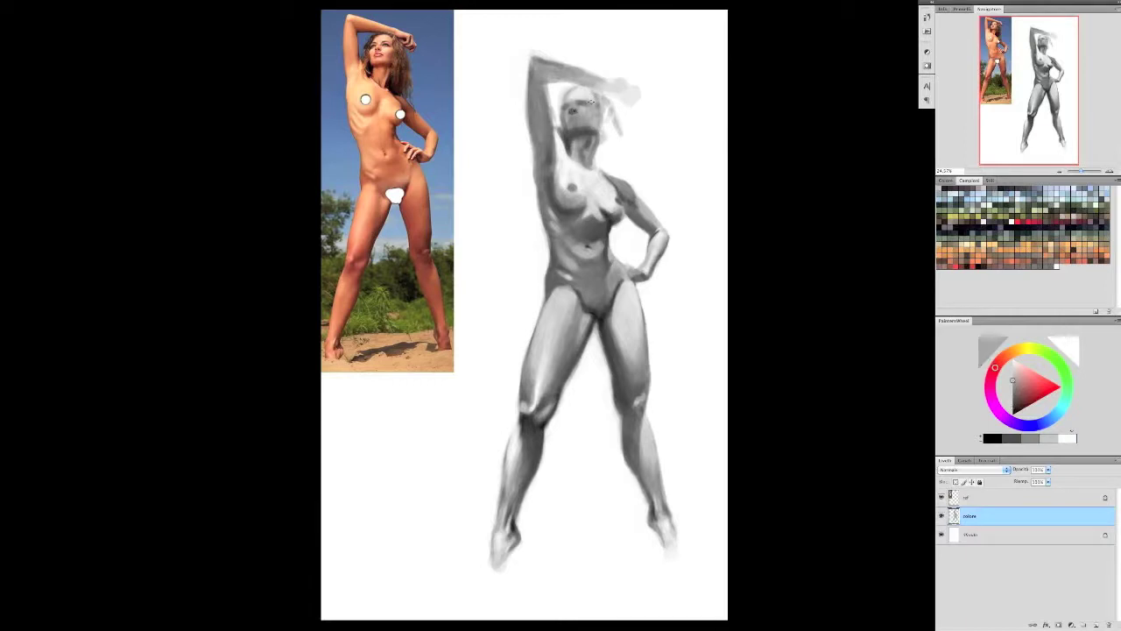
pyautogui.moveTo(588, 87); pyautogui.dragTo(601, 94)
# - Adjust the brush size for finer facial detail work
pyautogui.rightClick(584, 92)
pyautogui.press('Escape')
pyautogui.rightClick(603, 91)
pyautogui.press('Escape')
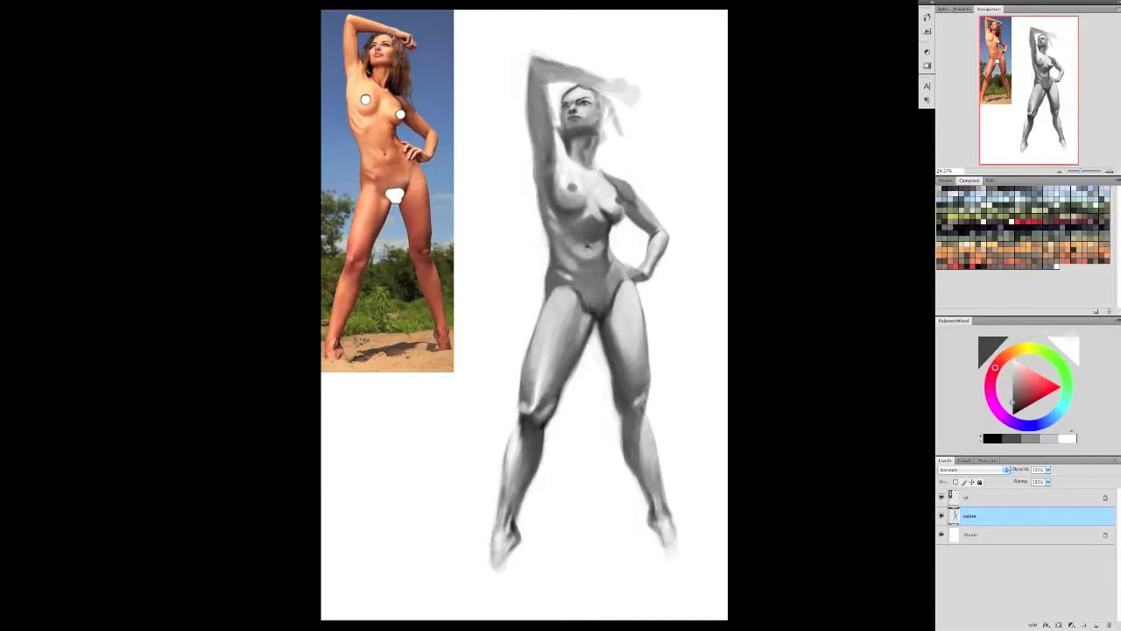
pyautogui.rightClick(602, 87)
pyautogui.press('Escape')
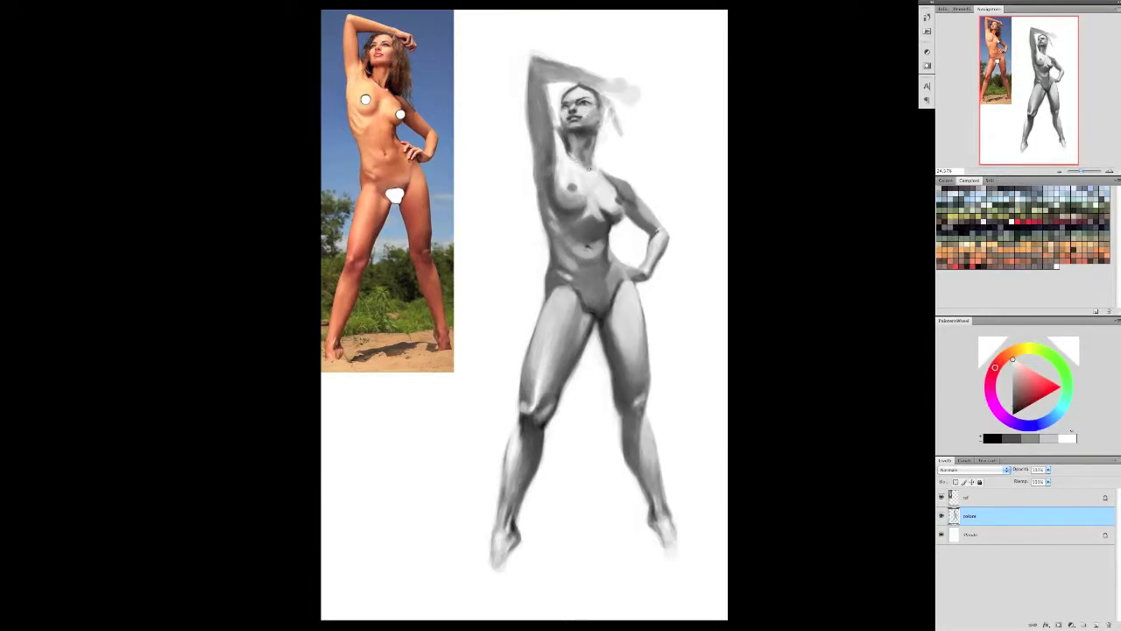
# - Copy the face to a new layer, transform and apply it, then select that layer
pyautogui.hotkey('ctrl', 'j')
pyautogui.hotkey('ctrl', 't')
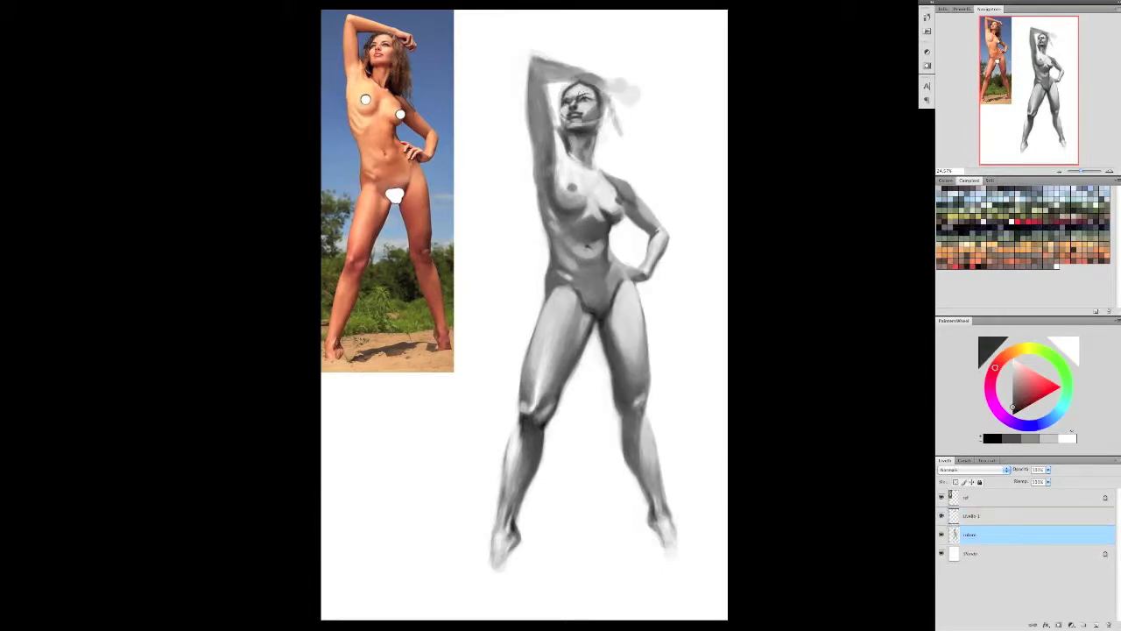
pyautogui.press('Return')
pyautogui.hotkey('alt', '[')
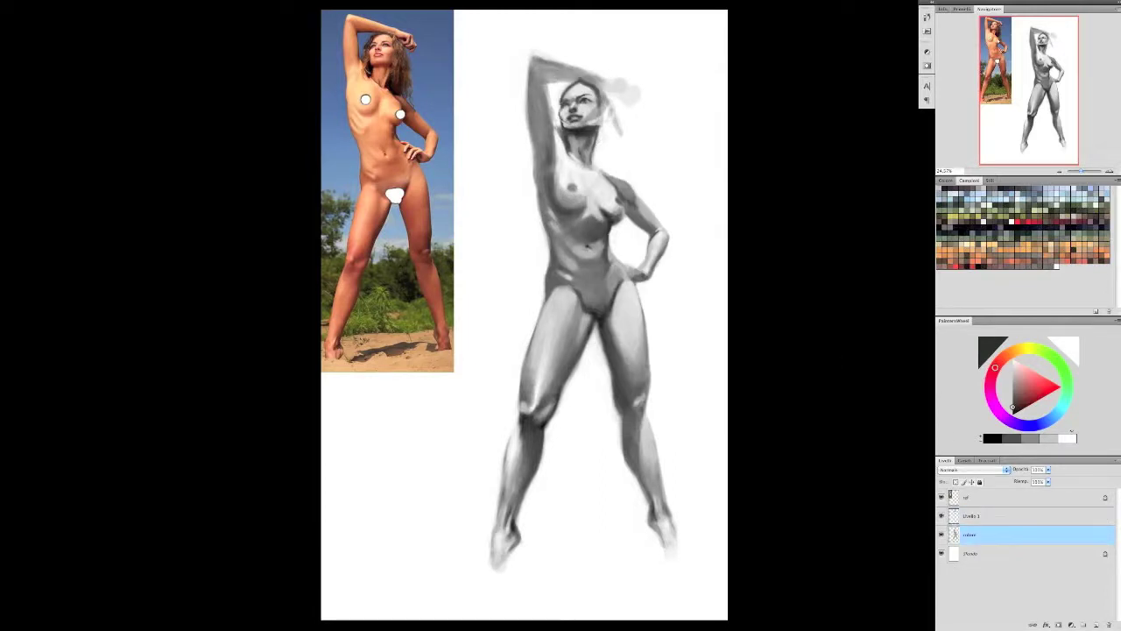
pyautogui.hotkey('alt', ']')
# - Sample light skin and dark tones from the face and set the brush size
pyautogui.keyDown('alt'); pyautogui.click(570, 127); pyautogui.keyUp('alt')
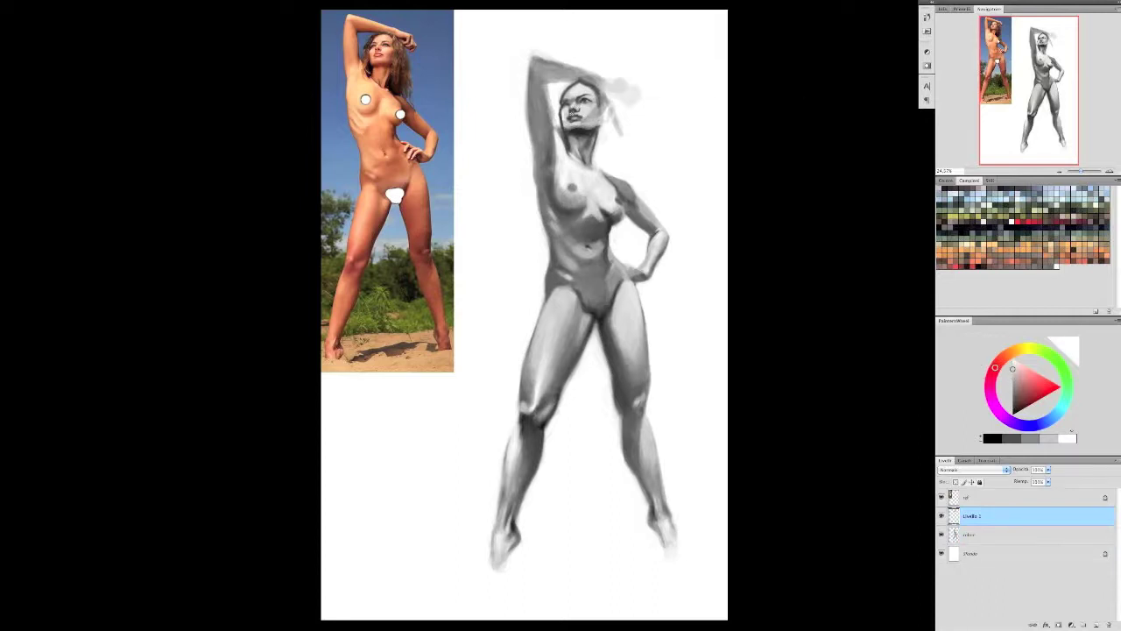
pyautogui.keyDown('alt'); pyautogui.click(592, 103); pyautogui.keyUp('alt')
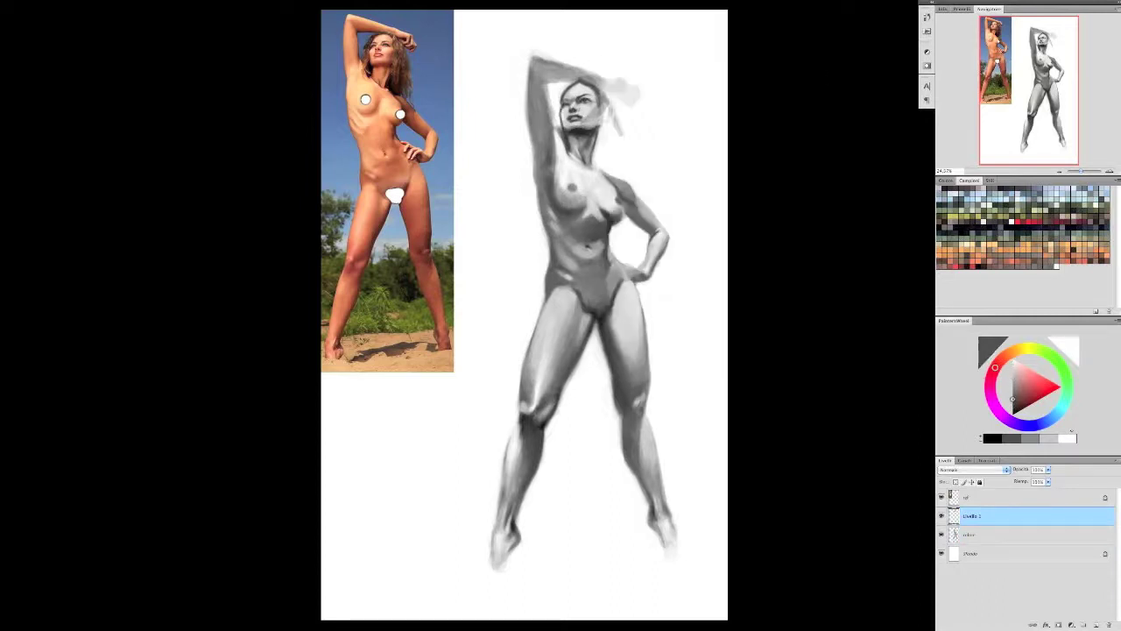
pyautogui.rightClick(593, 99)
pyautogui.press('Escape')
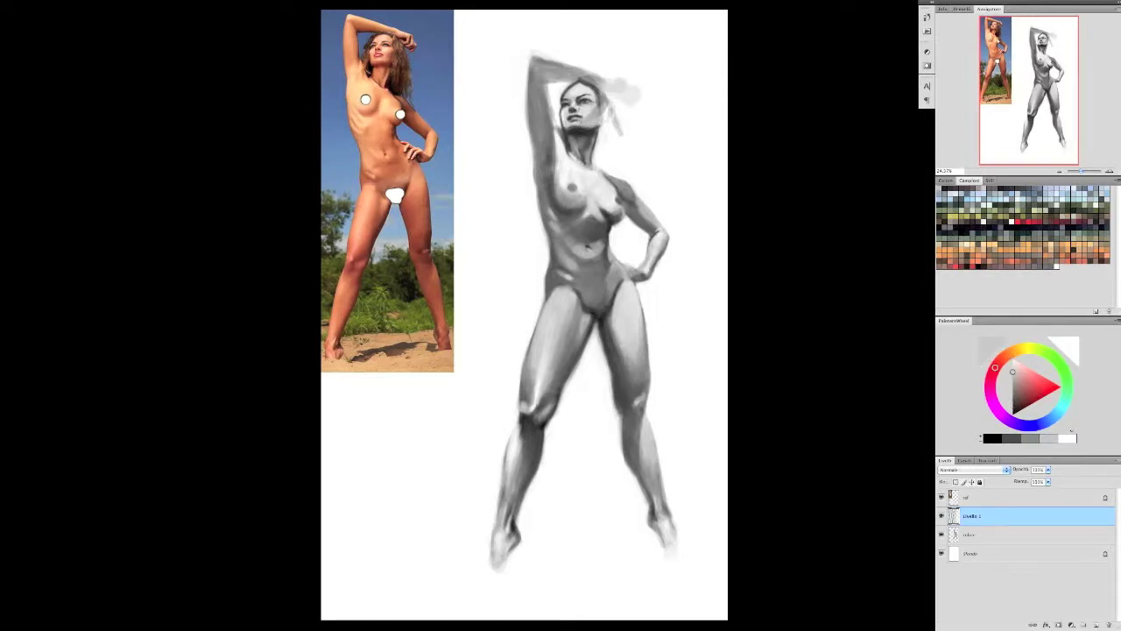
# - Check the face with the canvas rotated, then merge the face layer into the figure
pyautogui.press('r')
pyautogui.moveTo(540, 115); pyautogui.dragTo(648, 123)
pyautogui.press('Escape')
pyautogui.hotkey('alt', 'shift', '[')
pyautogui.hotkey('ctrl', 'e')
# - On a new layer, paint long dark hair flowing right from the head
pyautogui.hotkey('ctrl', 'shift', 'alt', 'n')
pyautogui.keyDown('alt'); pyautogui.click(536, 76); pyautogui.keyUp('alt')
pyautogui.moveTo(603, 87); pyautogui.dragTo(599, 154)
pyautogui.moveTo(613, 88)
pyautogui.mouseDown()
pyautogui.moveTo(687, 157)
pyautogui.moveTo(692, 180)
pyautogui.moveTo(676, 151)
pyautogui.moveTo(599, 151)
pyautogui.moveTo(635, 188)
pyautogui.mouseUp()
pyautogui.moveTo(613, 110); pyautogui.dragTo(629, 175)
pyautogui.rightClick(617, 93)
pyautogui.press('Escape')
# - Sample light and grey tones and adjust the brush size around the hair
pyautogui.keyDown('alt'); pyautogui.click(576, 43); pyautogui.keyUp('alt')
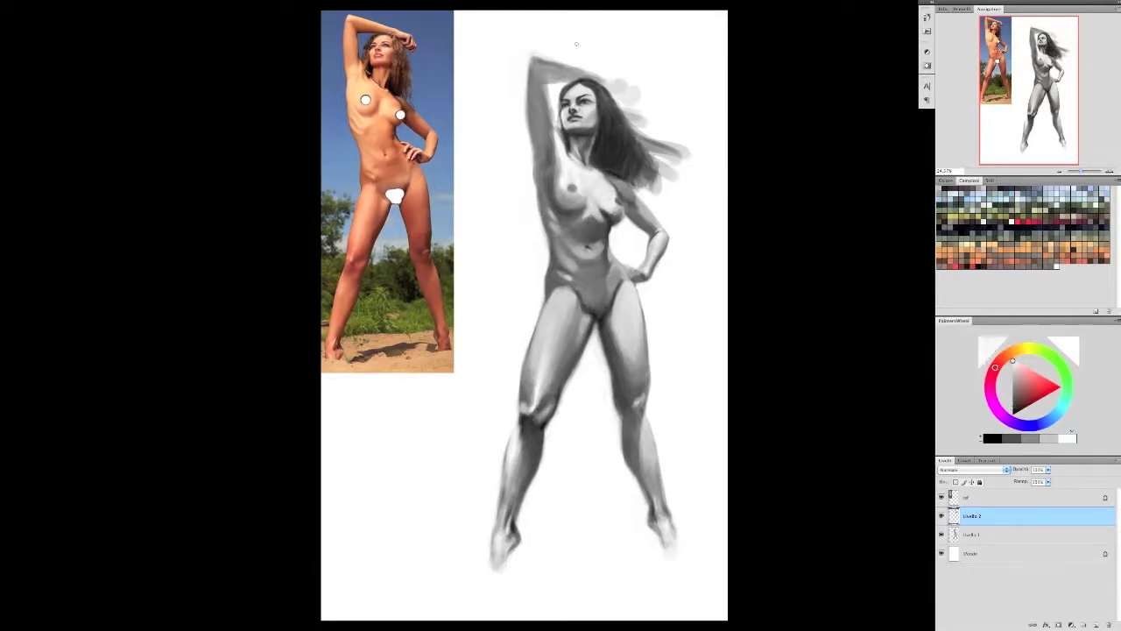
pyautogui.rightClick(617, 98)
pyautogui.press('Escape')
pyautogui.press('d')
pyautogui.keyDown('alt'); pyautogui.click(559, 103); pyautogui.keyUp('alt')
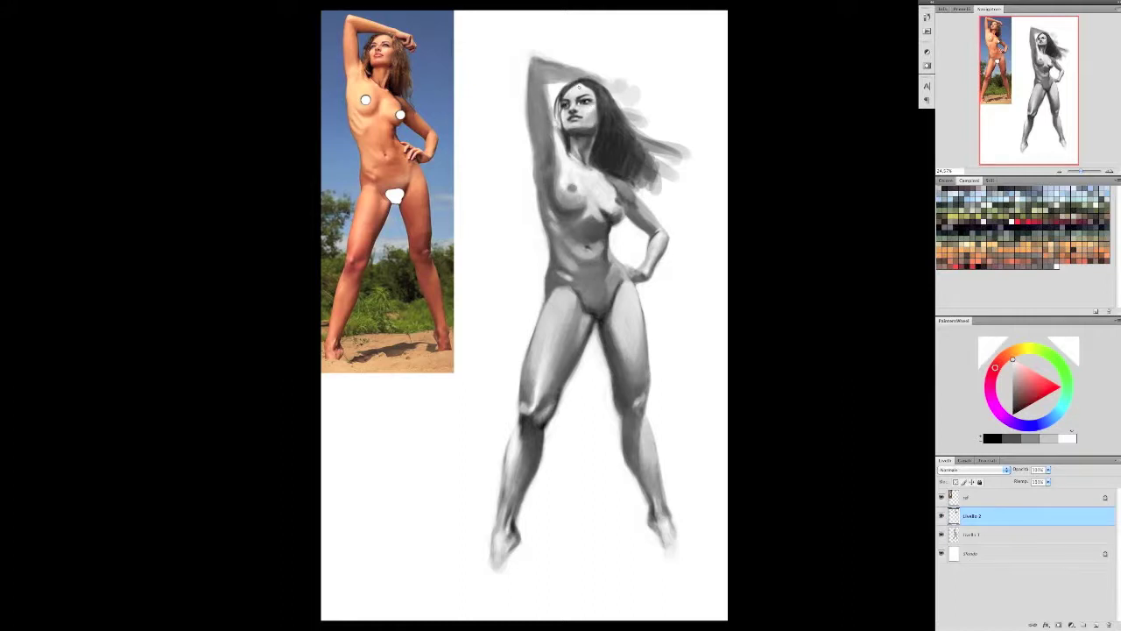
pyautogui.rightClick(562, 114)
pyautogui.press('Escape')
pyautogui.keyDown('alt'); pyautogui.click(605, 140); pyautogui.keyUp('alt')
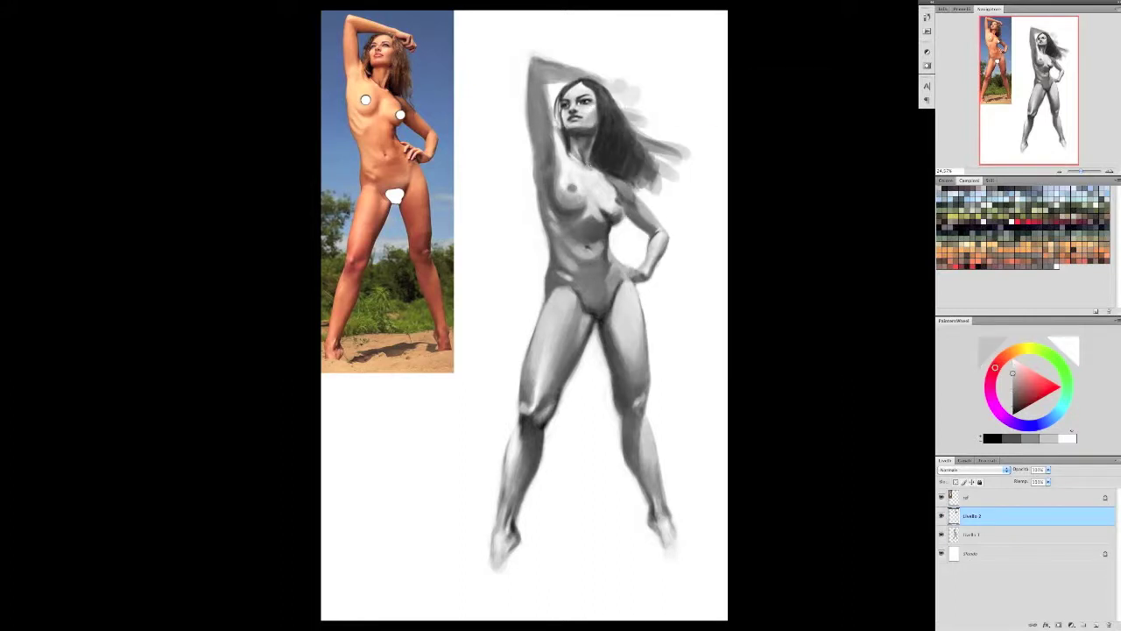
# - Merge the hair layer into the figure and darken the chest shading
pyautogui.hotkey('ctrl', 'e')
pyautogui.rightClick(612, 218)
pyautogui.press('Escape')
pyautogui.keyDown('alt'); pyautogui.click(563, 200); pyautogui.keyUp('alt')
pyautogui.moveTo(569, 207); pyautogui.dragTo(562, 202)
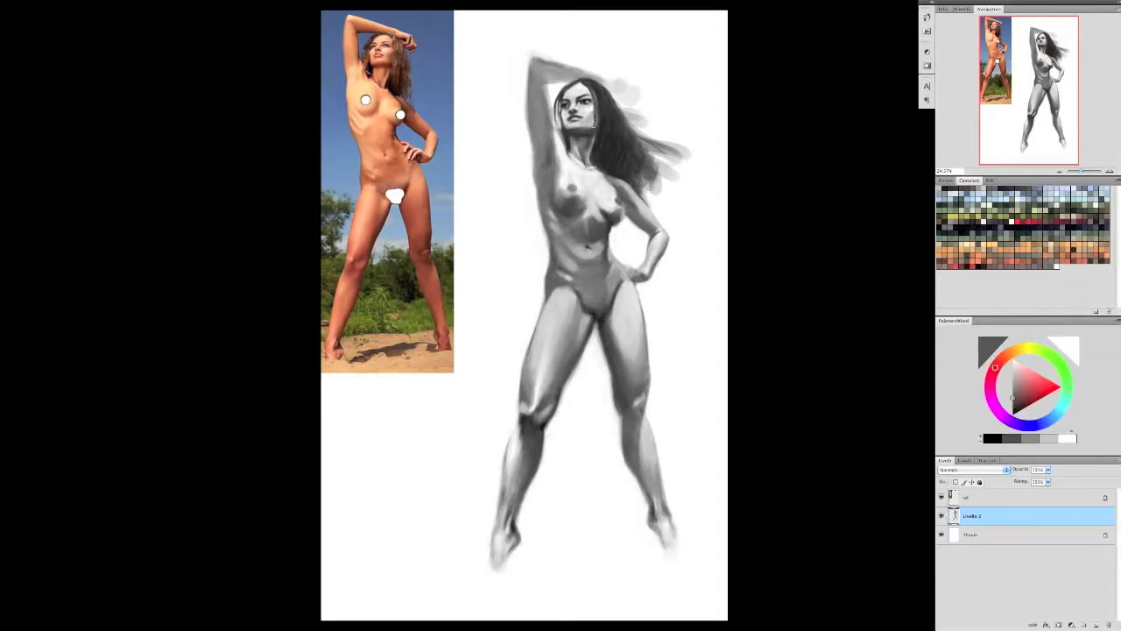
# - Paint chest and torso highlights on a new layer, sampling light and dark greys
pyautogui.hotkey('ctrl', 'shift', 'alt', 'n')
pyautogui.rightClick(552, 151)
pyautogui.press('Escape')
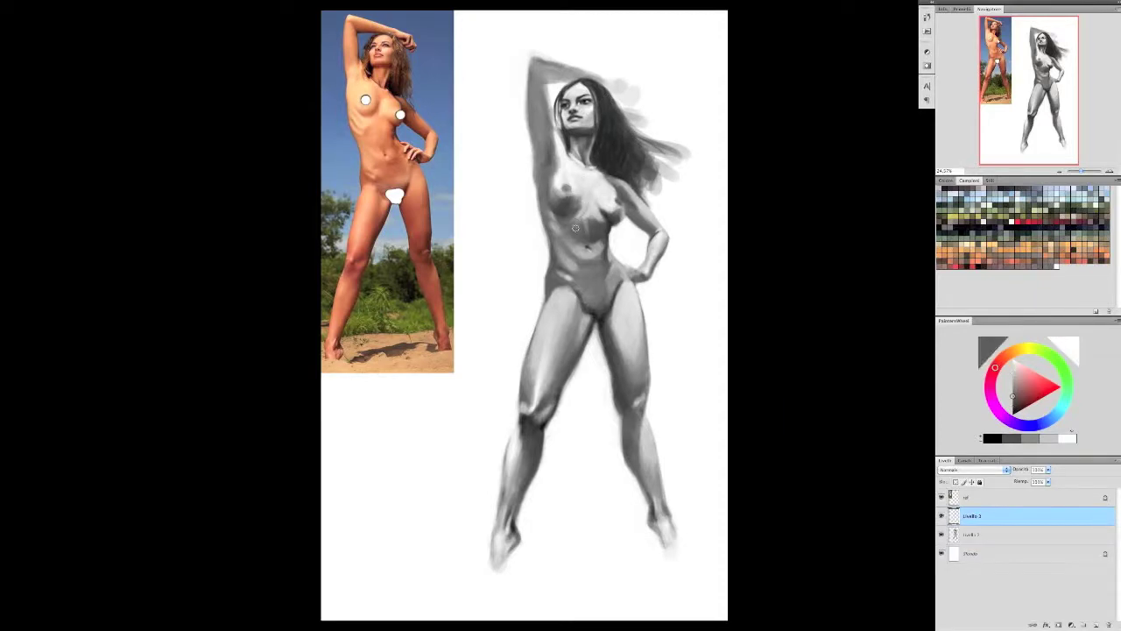
pyautogui.keyDown('alt'); pyautogui.click(573, 197); pyautogui.keyUp('alt')
pyautogui.keyDown('alt'); pyautogui.click(586, 213); pyautogui.keyUp('alt')
pyautogui.keyDown('alt'); pyautogui.click(585, 177); pyautogui.keyUp('alt')
pyautogui.press('r')
pyautogui.press('r')
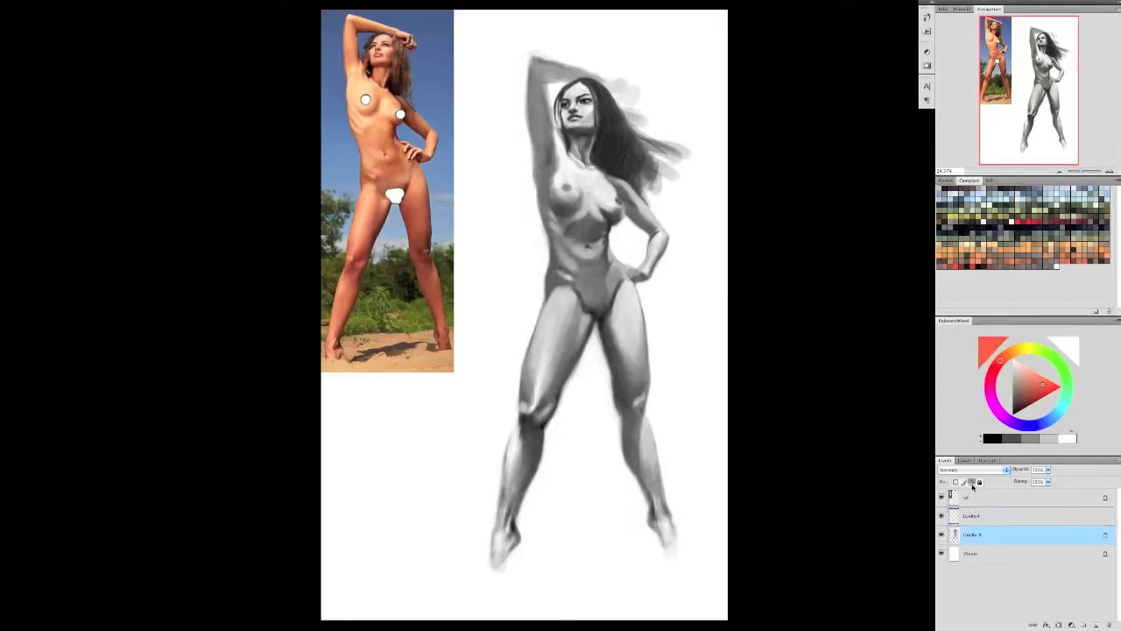
pyautogui.keyDown('alt'); pyautogui.click(607, 228); pyautogui.keyUp('alt')
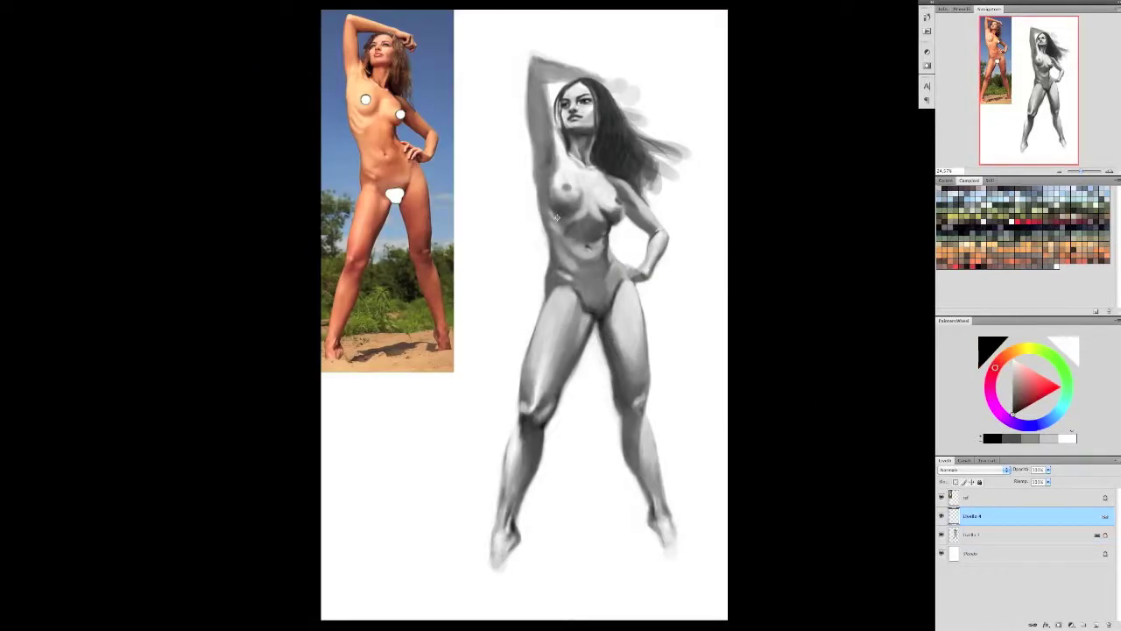
pyautogui.keyDown('alt'); pyautogui.click(620, 197); pyautogui.keyUp('alt')
# - Merge the highlight layer Livello 3 down into the figure and add another layer
pyautogui.rightClick(1001, 515)
pyautogui.click(1042, 518)
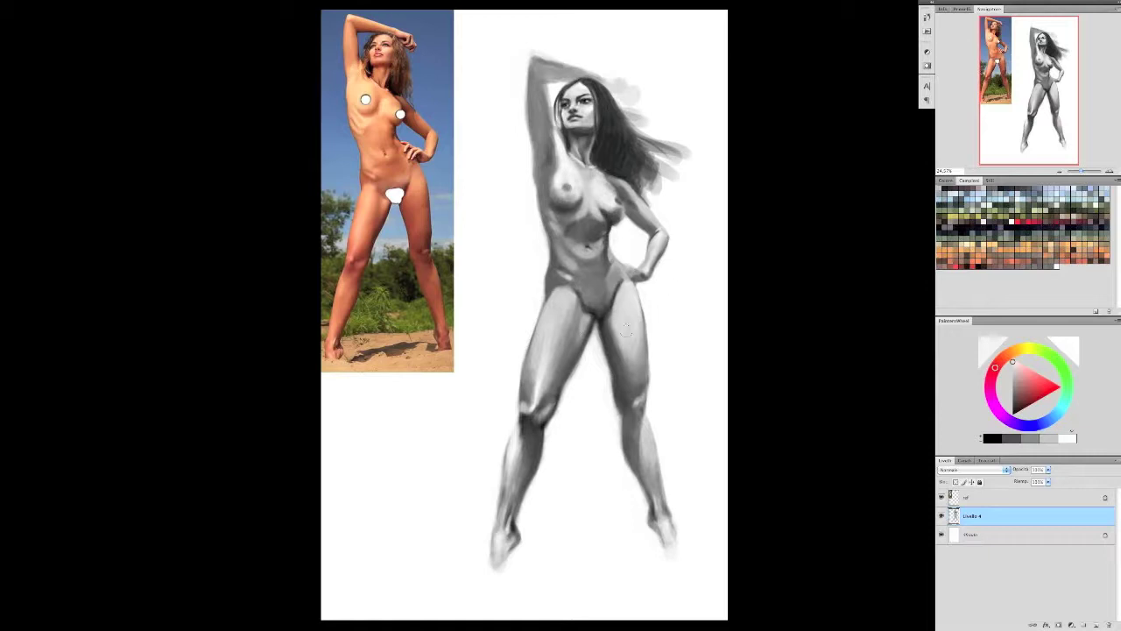
pyautogui.keyDown('alt'); pyautogui.click(597, 298); pyautogui.keyUp('alt')
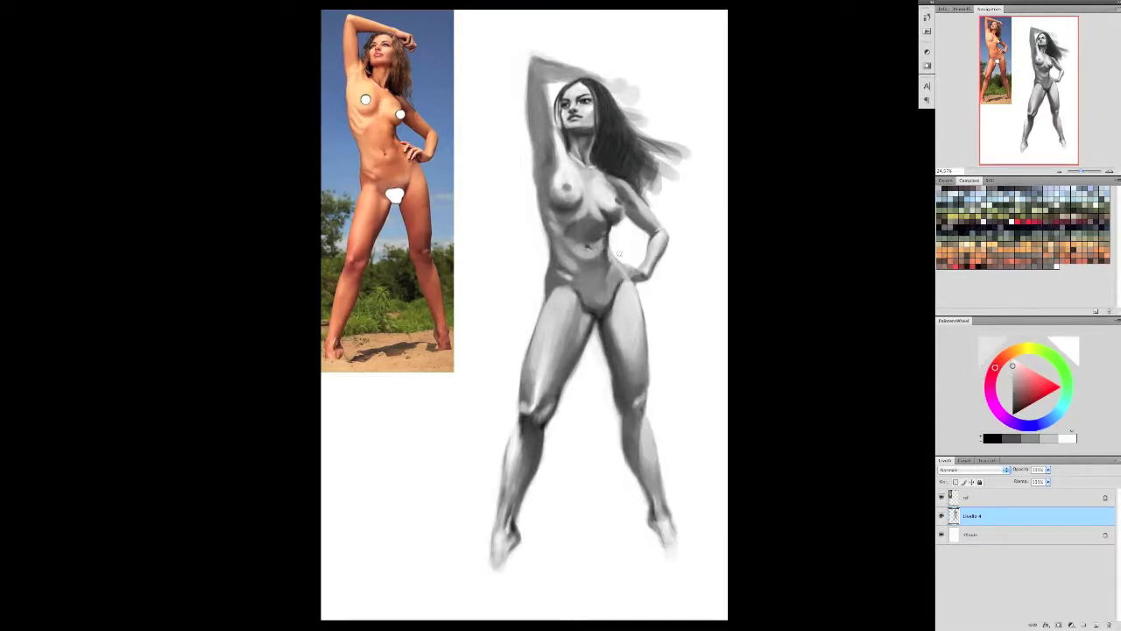
pyautogui.hotkey('ctrl', 'shift', 'alt', 'n')
# - Paint darker strokes over the face, hair, raised arm and torso
pyautogui.keyDown('alt'); pyautogui.click(603, 96); pyautogui.keyUp('alt')
pyautogui.moveTo(561, 103)
pyautogui.mouseDown()
pyautogui.moveTo(596, 124)
pyautogui.moveTo(525, 226)
pyautogui.mouseUp()
pyautogui.moveTo(613, 171); pyautogui.dragTo(624, 254)
pyautogui.moveTo(526, 131)
pyautogui.mouseDown()
pyautogui.moveTo(565, 205)
pyautogui.moveTo(543, 175)
pyautogui.moveTo(538, 238)
pyautogui.mouseUp()
# - Hide the reference photo, then reshape and lighten the torso side under the raised arm
pyautogui.click(942, 496)
pyautogui.moveTo(605, 172); pyautogui.dragTo(624, 255)
pyautogui.moveTo(613, 194); pyautogui.dragTo(615, 244)
pyautogui.moveTo(604, 170)
pyautogui.mouseDown()
pyautogui.moveTo(618, 198)
pyautogui.moveTo(603, 176)
pyautogui.mouseUp()
pyautogui.moveTo(612, 230); pyautogui.dragTo(627, 255)
pyautogui.moveTo(613, 184)
pyautogui.mouseDown()
pyautogui.moveTo(601, 168)
pyautogui.moveTo(620, 237)
pyautogui.moveTo(555, 149)
pyautogui.moveTo(520, 224)
pyautogui.moveTo(545, 242)
pyautogui.mouseUp()
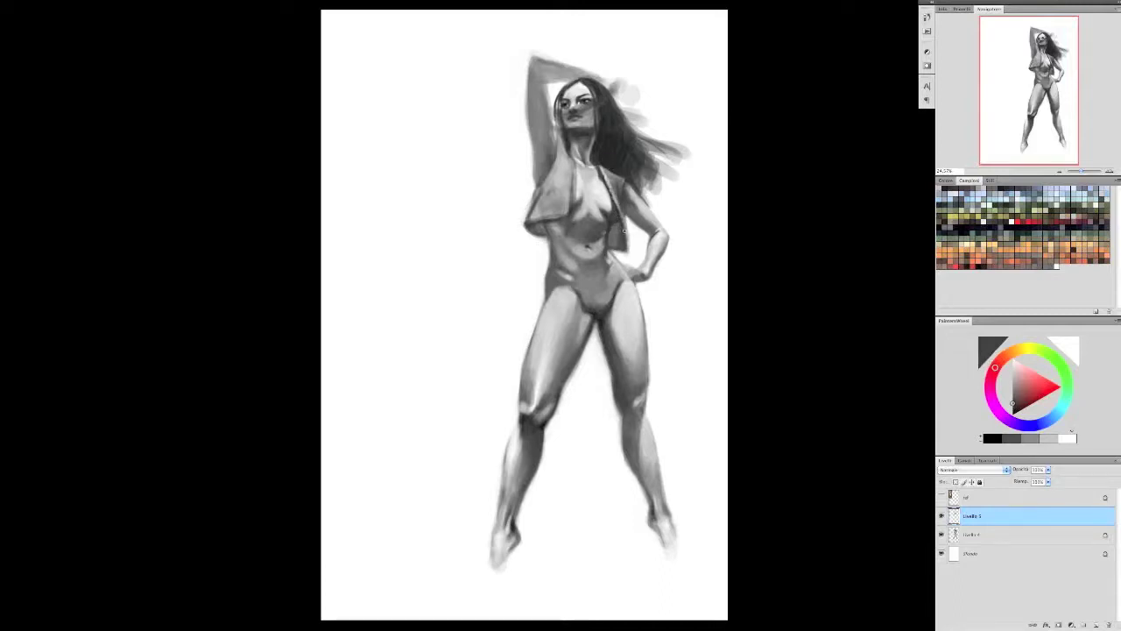
# - Paint the vest's left edge and refine it with small strokes
pyautogui.moveTo(536, 198)
pyautogui.mouseDown()
pyautogui.moveTo(534, 219)
pyautogui.moveTo(564, 197)
pyautogui.moveTo(552, 206)
pyautogui.mouseUp()
pyautogui.moveTo(552, 163)
pyautogui.mouseDown()
pyautogui.moveTo(548, 191)
pyautogui.moveTo(528, 212)
pyautogui.mouseUp()
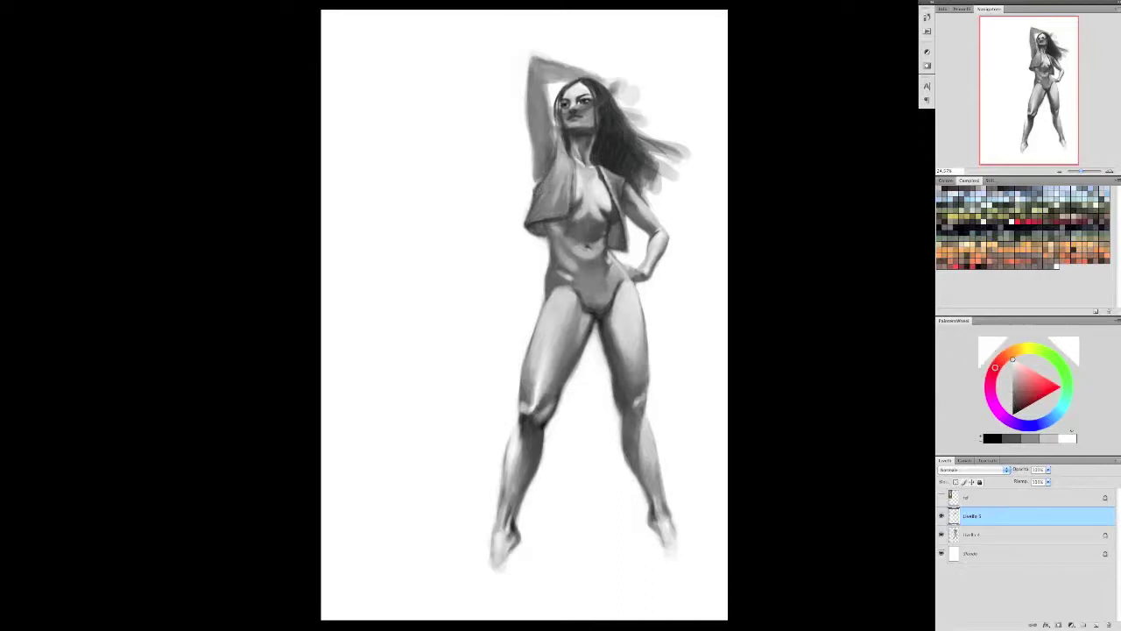
pyautogui.moveTo(548, 169); pyautogui.dragTo(532, 223)
pyautogui.moveTo(564, 179); pyautogui.dragTo(550, 196)
pyautogui.moveTo(573, 163); pyautogui.dragTo(575, 194)
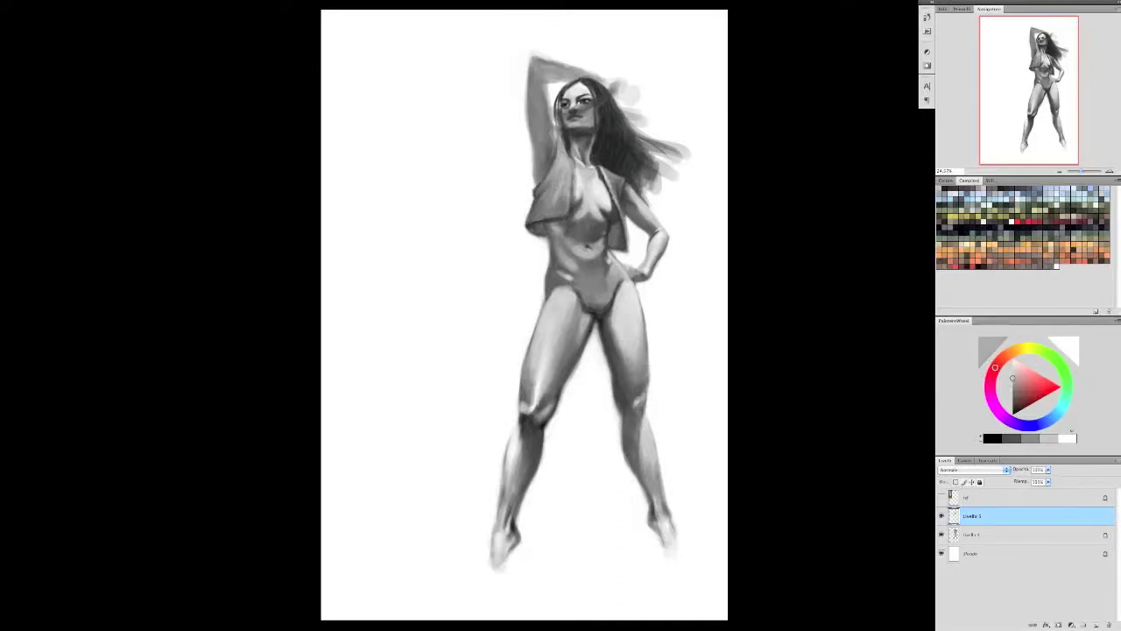
# - Sample white and near-white tones from the figure and check the brush size
pyautogui.keyDown('alt'); pyautogui.click(574, 184); pyautogui.keyUp('alt')
pyautogui.rightClick(592, 173)
pyautogui.press('Escape')
pyautogui.keyDown('alt'); pyautogui.click(543, 223); pyautogui.keyUp('alt')
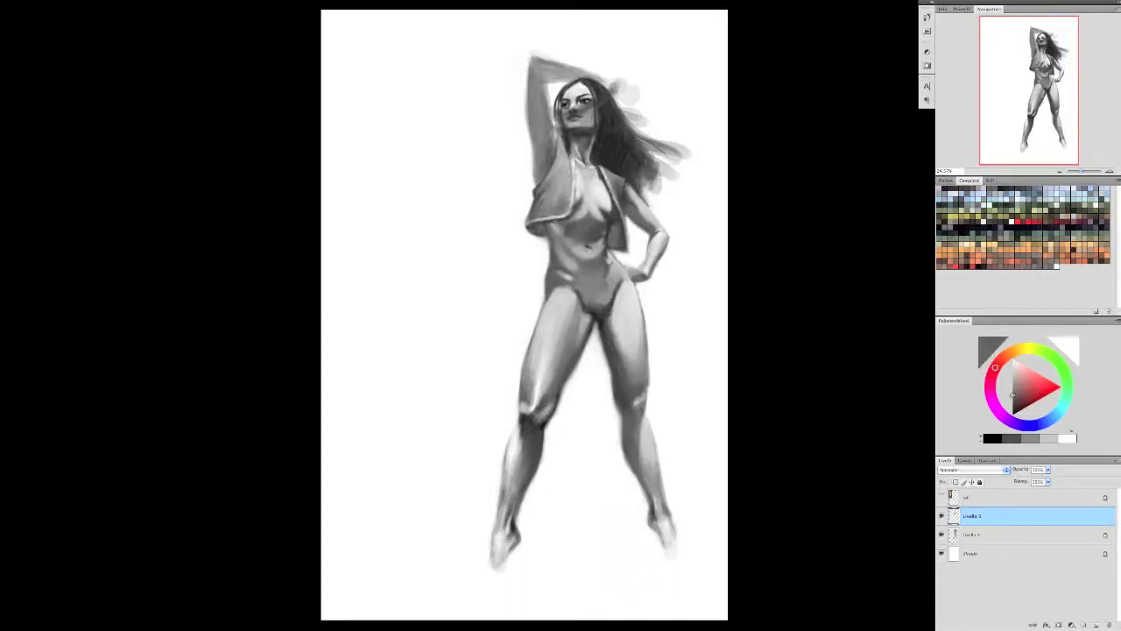
pyautogui.keyDown('alt'); pyautogui.click(623, 189); pyautogui.keyUp('alt')
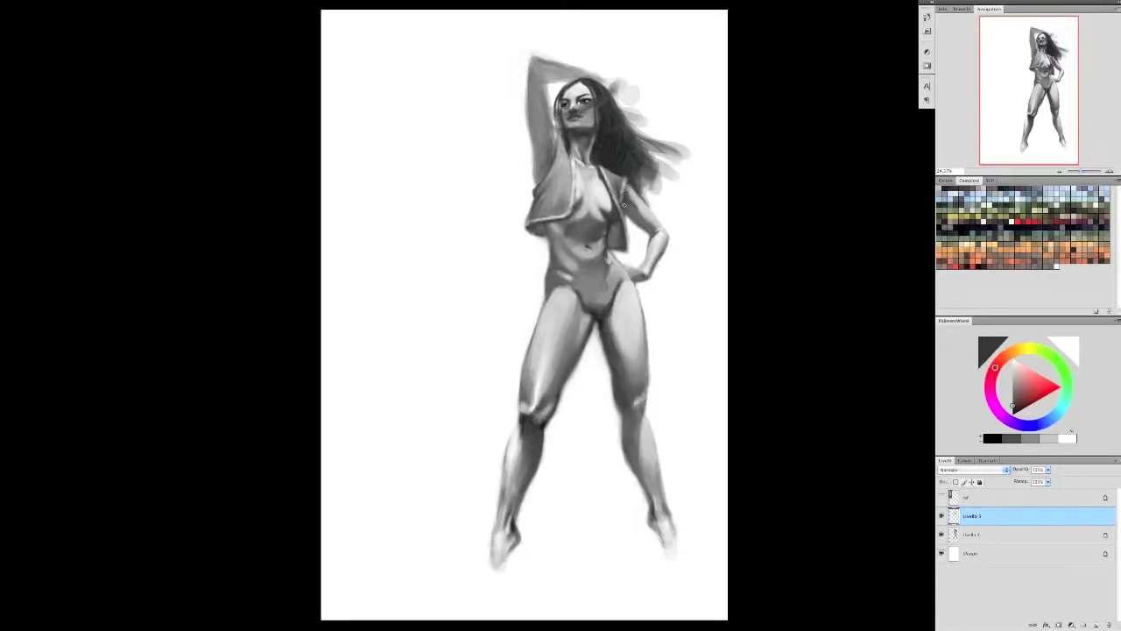
pyautogui.keyDown('alt'); pyautogui.click(578, 177); pyautogui.keyUp('alt')
# - Sample dark greys and other tones from the figure for shading the vest
pyautogui.keyDown('alt'); pyautogui.click(560, 146); pyautogui.keyUp('alt')
pyautogui.keyDown('alt'); pyautogui.click(570, 205); pyautogui.keyUp('alt')
pyautogui.keyDown('alt'); pyautogui.click(554, 166); pyautogui.keyUp('alt')
pyautogui.keyDown('alt'); pyautogui.click(535, 189); pyautogui.keyUp('alt')
pyautogui.keyDown('alt'); pyautogui.click(575, 195); pyautogui.keyUp('alt')
pyautogui.keyDown('alt'); pyautogui.click(555, 230); pyautogui.keyUp('alt')
pyautogui.rightClick(564, 230)
pyautogui.keyDown('alt'); pyautogui.click(592, 236); pyautogui.keyUp('alt')
# - On a new layer above Livello 5, paint small dark details on the pendant
pyautogui.keyDown('alt'); pyautogui.click(578, 247); pyautogui.keyUp('alt')
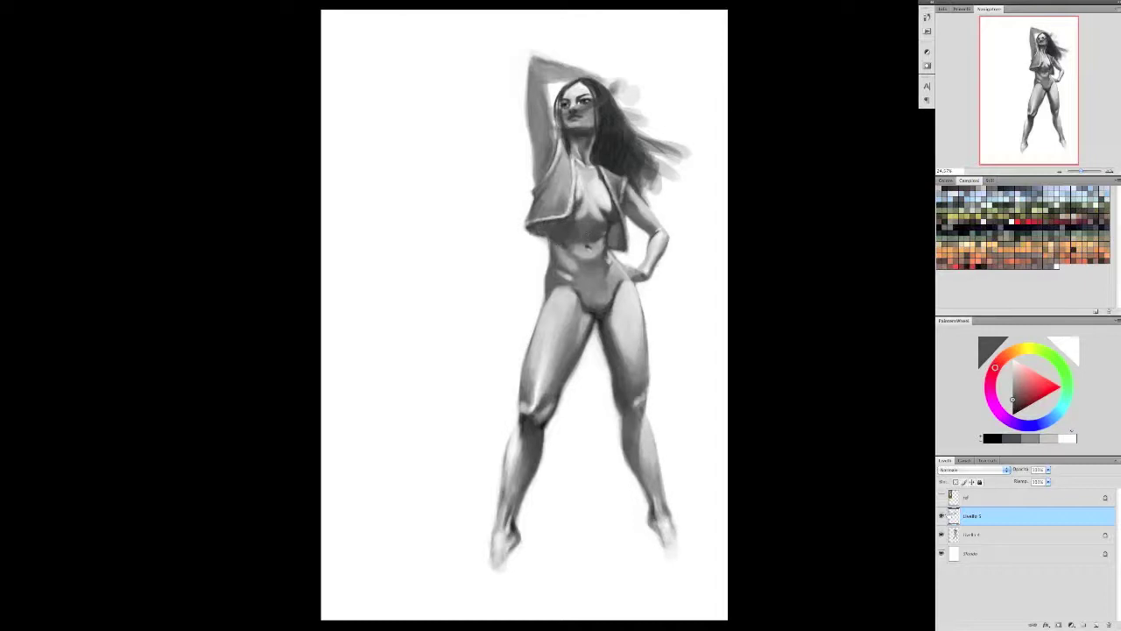
pyautogui.hotkey('ctrl', 'shift', 'alt', 'n')
pyautogui.keyDown('alt'); pyautogui.click(588, 182); pyautogui.keyUp('alt')
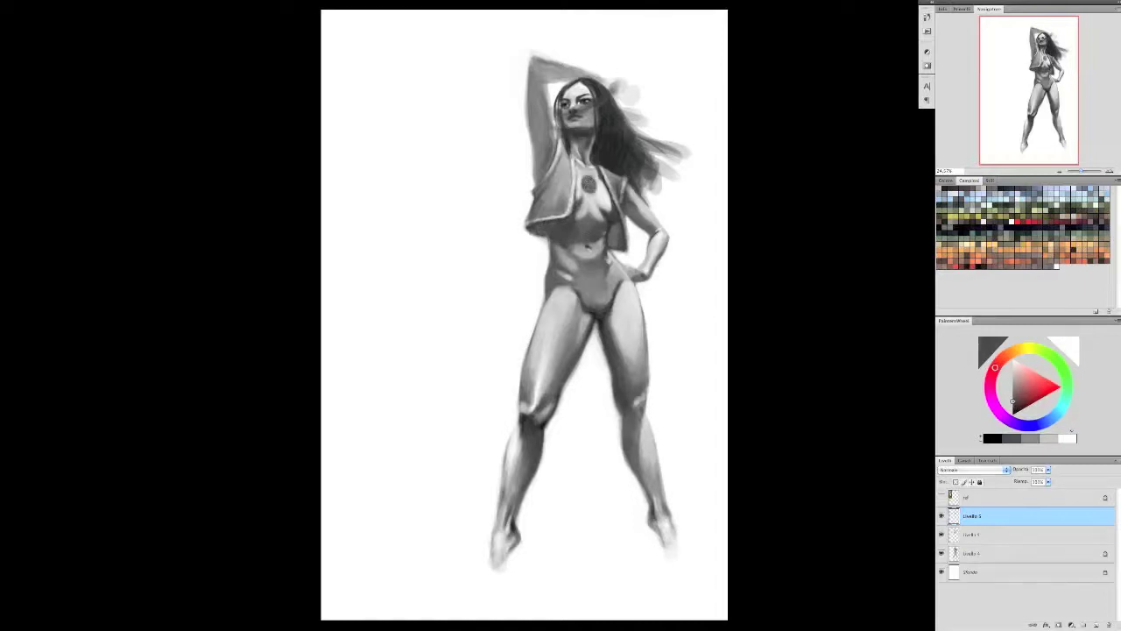
pyautogui.keyDown('alt'); pyautogui.click(589, 183); pyautogui.keyUp('alt')
pyautogui.keyDown('alt'); pyautogui.click(589, 182); pyautogui.keyUp('alt')
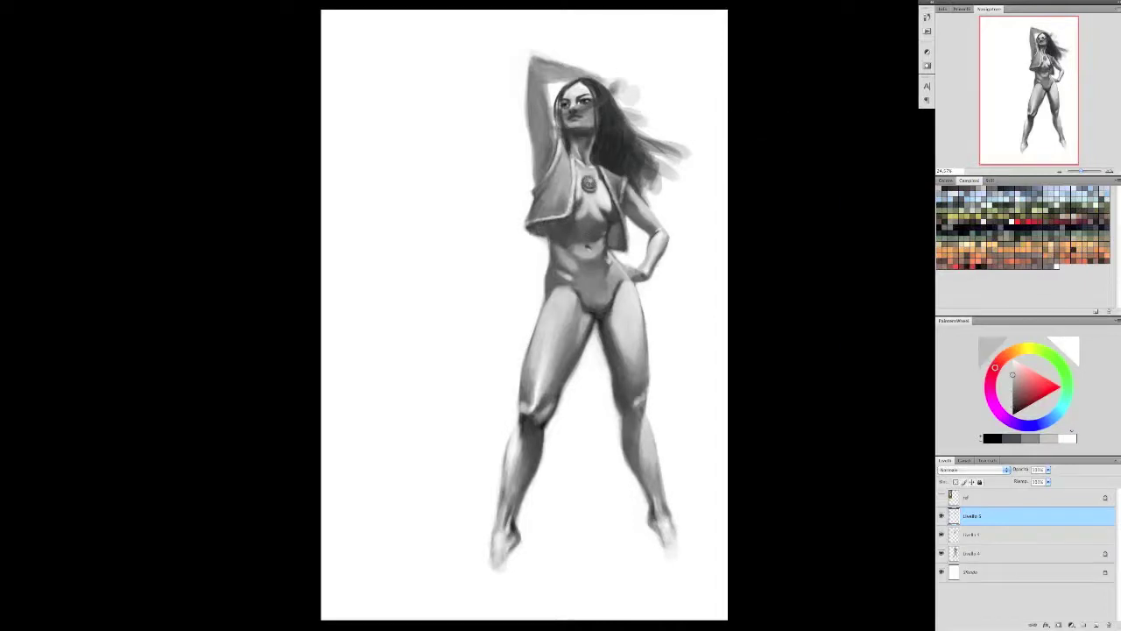
pyautogui.keyDown('alt'); pyautogui.click(588, 182); pyautogui.keyUp('alt')
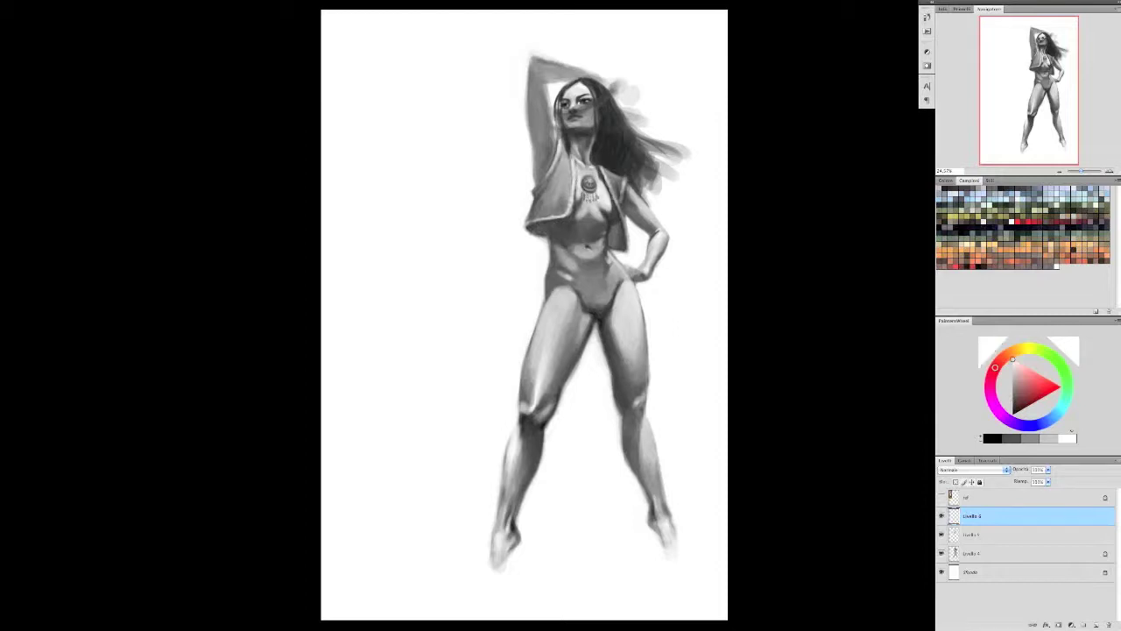
pyautogui.keyDown('alt'); pyautogui.click(588, 182); pyautogui.keyUp('alt')
pyautogui.moveTo(579, 167); pyautogui.dragTo(582, 179)
# - Paint light grey highlights onto the pendant
pyautogui.keyDown('alt'); pyautogui.click(596, 166); pyautogui.keyUp('alt')
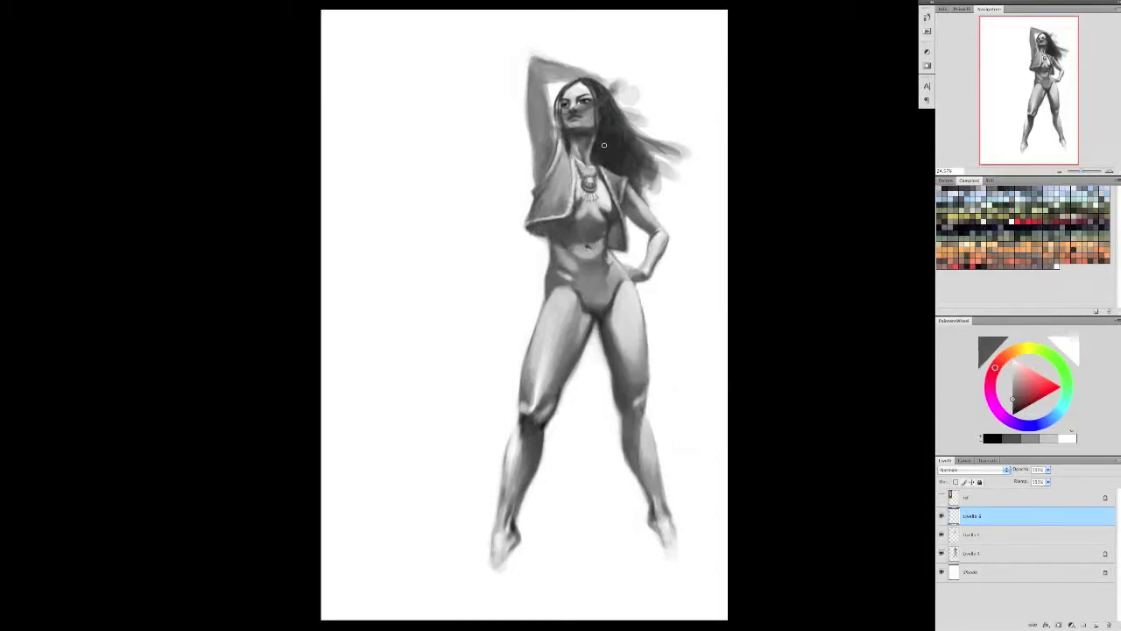
pyautogui.keyDown('alt'); pyautogui.click(602, 182); pyautogui.keyUp('alt')
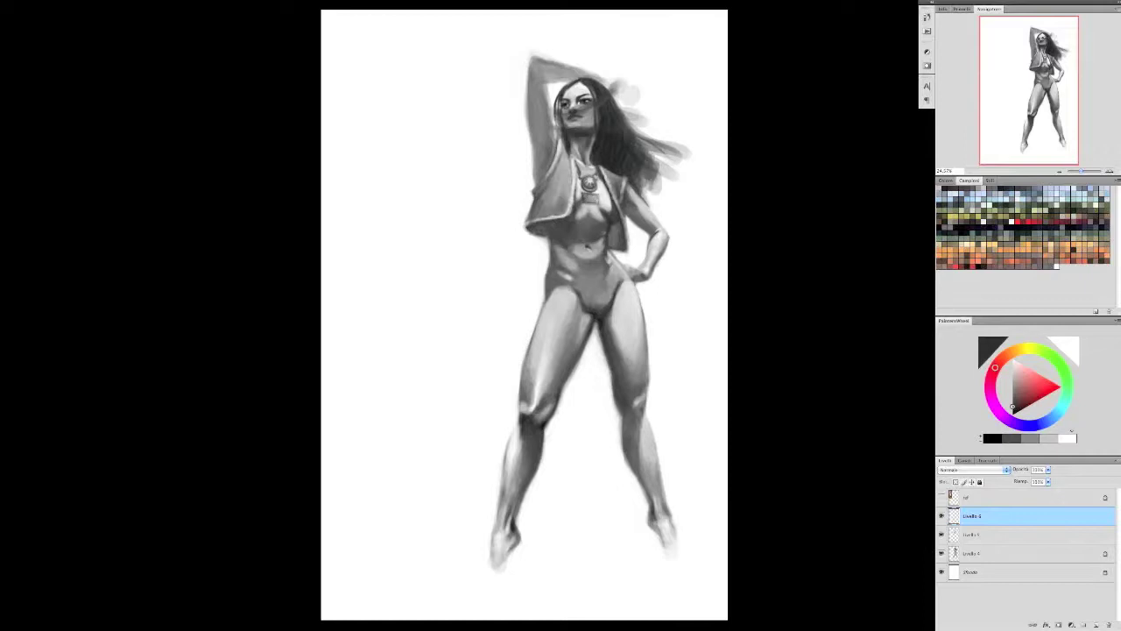
pyautogui.keyDown('alt'); pyautogui.click(585, 194); pyautogui.keyUp('alt')
pyautogui.moveTo(584, 193); pyautogui.dragTo(596, 201)
pyautogui.rightClick(588, 177)
pyautogui.press('Escape')
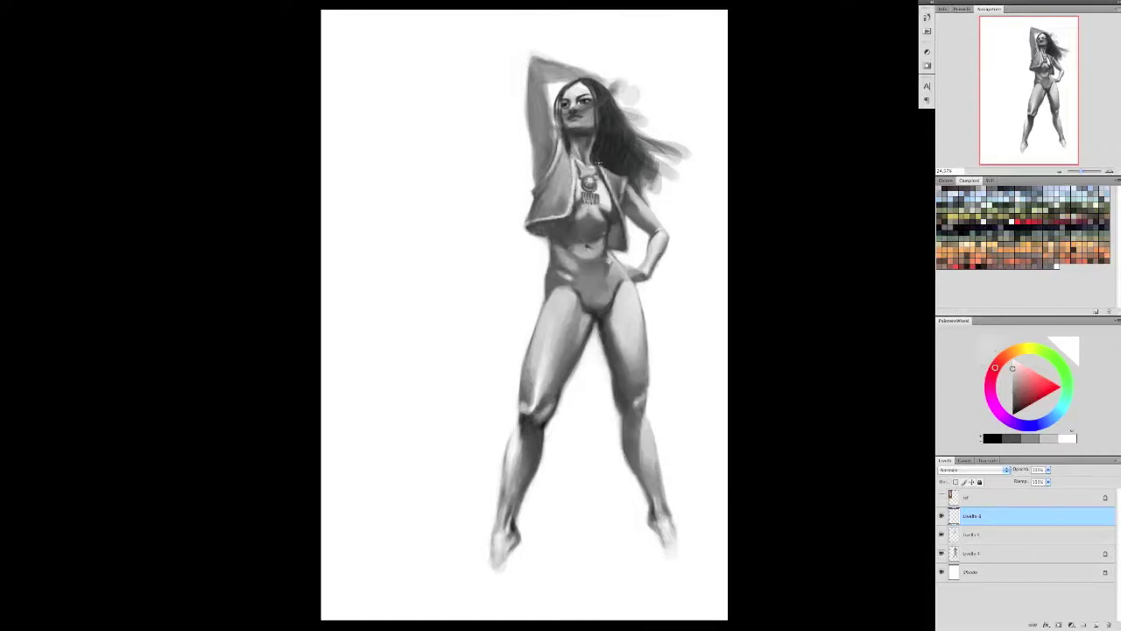
# - Sample dark and light greys around the pendant and head, then move to a fresh layer
pyautogui.keyDown('alt'); pyautogui.click(589, 202); pyautogui.keyUp('alt')
pyautogui.keyDown('alt'); pyautogui.click(589, 201); pyautogui.keyUp('alt')
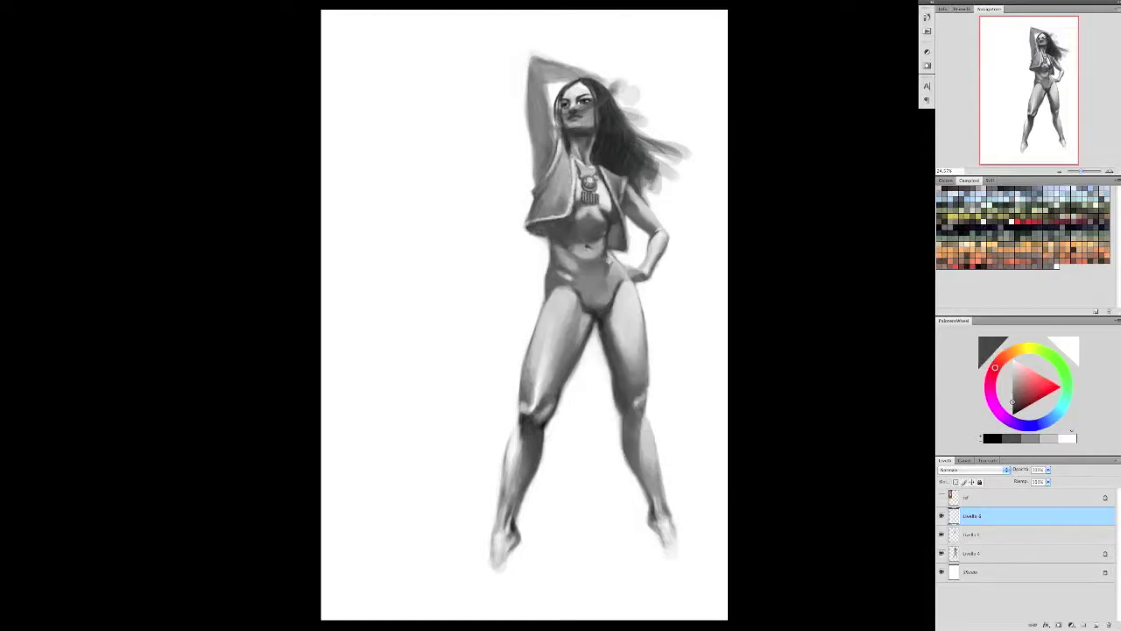
pyautogui.keyDown('alt'); pyautogui.click(581, 187); pyautogui.keyUp('alt')
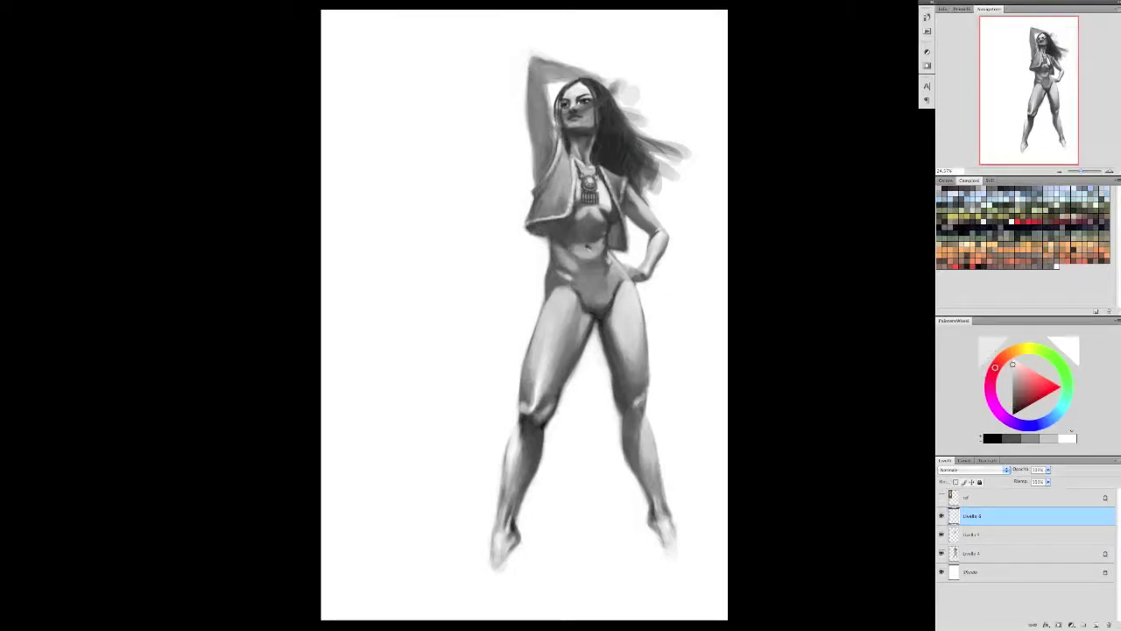
pyautogui.keyDown('alt'); pyautogui.click(578, 165); pyautogui.keyUp('alt')
pyautogui.keyDown('alt'); pyautogui.click(584, 166); pyautogui.keyUp('alt')
pyautogui.keyDown('alt'); pyautogui.click(616, 153); pyautogui.keyUp('alt')
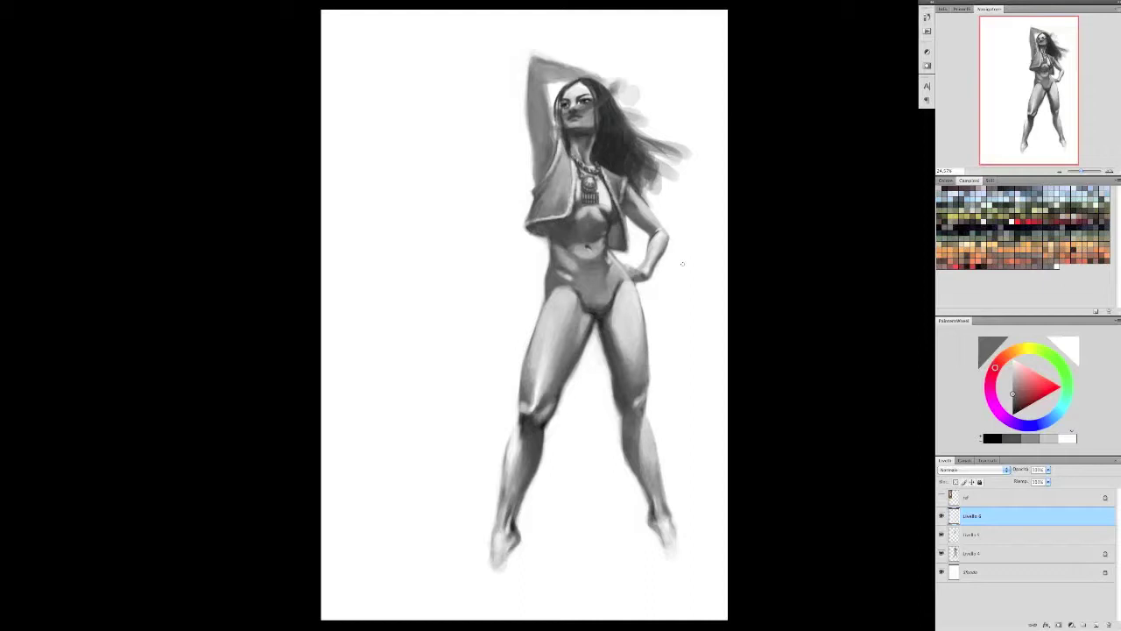
pyautogui.keyDown('alt'); pyautogui.click(585, 132); pyautogui.keyUp('alt')
pyautogui.keyDown('alt'); pyautogui.click(626, 163); pyautogui.keyUp('alt')
pyautogui.keyDown('alt'); pyautogui.click(592, 191); pyautogui.keyUp('alt')
pyautogui.keyDown('alt'); pyautogui.click(594, 187); pyautogui.keyUp('alt')
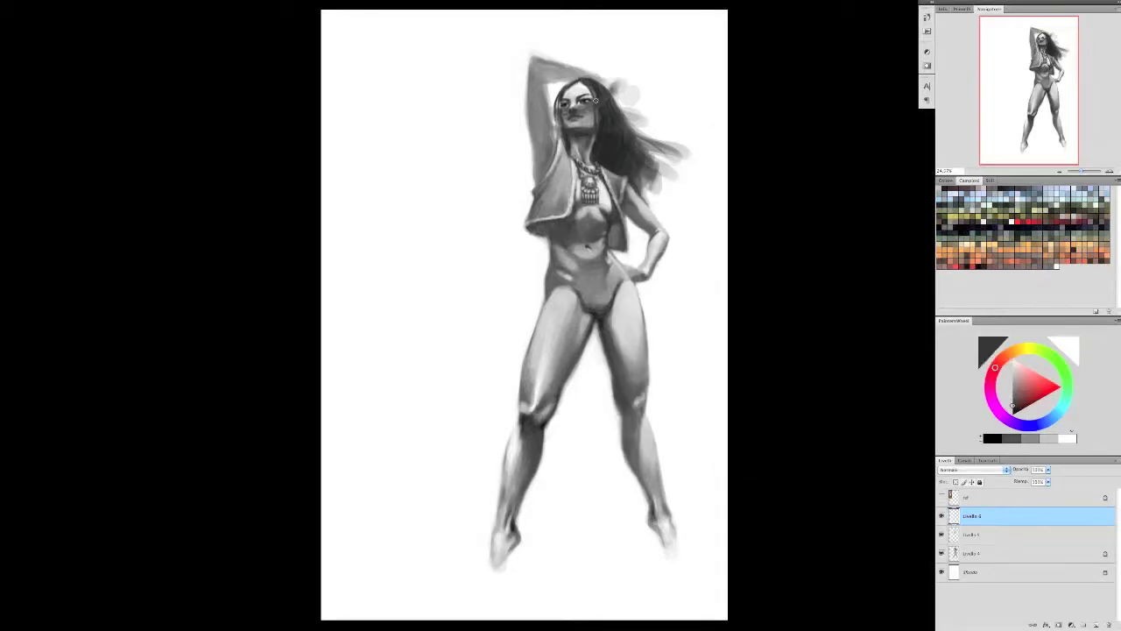
pyautogui.hotkey('alt', '[')
# - Select Livello 7, sample greys from the face, then add Livello 8 with a darker grey
pyautogui.hotkey('alt', ']')
pyautogui.hotkey('alt', ']')
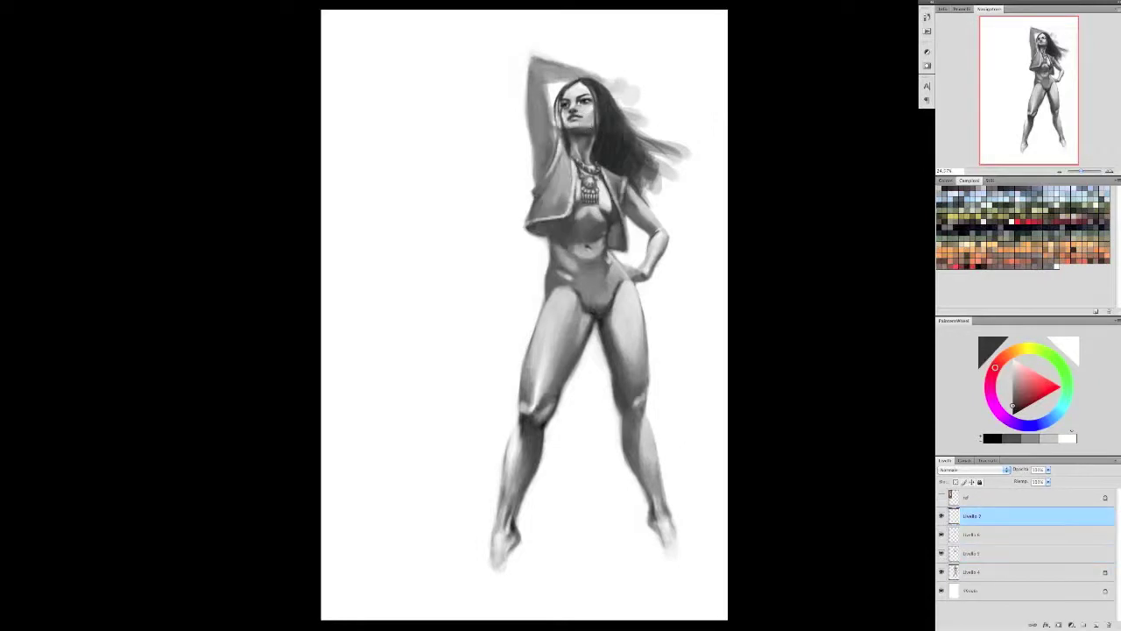
pyautogui.keyDown('alt'); pyautogui.click(575, 117); pyautogui.keyUp('alt')
pyautogui.moveTo(576, 117); pyautogui.dragTo(599, 132)
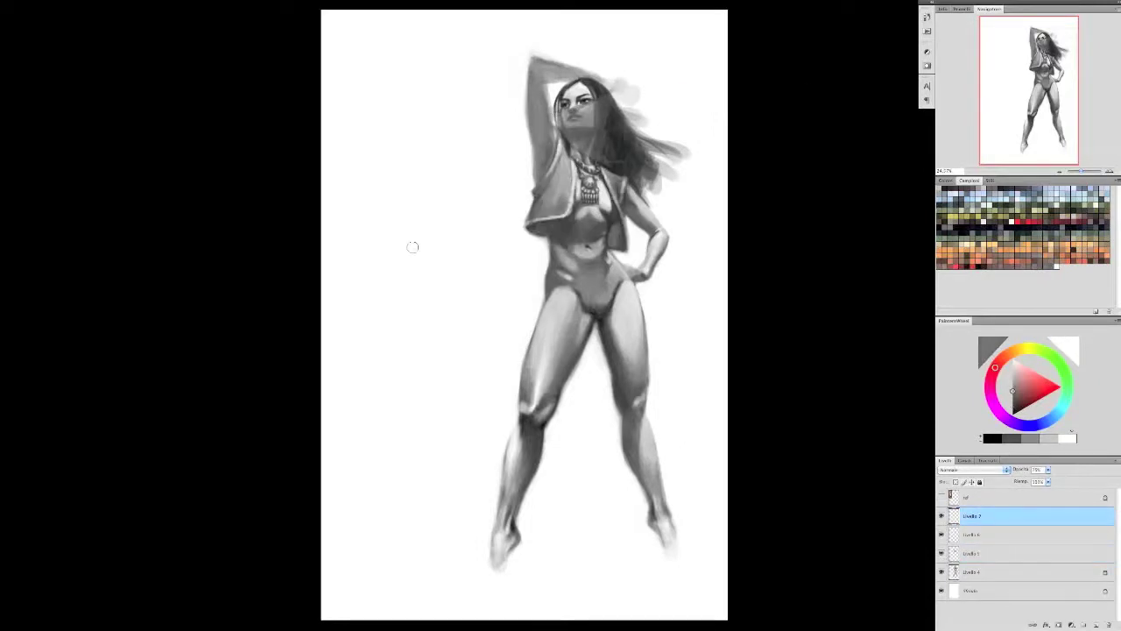
pyautogui.hotkey('ctrl', 'shift', 'alt', 'n')
pyautogui.keyDown('alt'); pyautogui.click(556, 169); pyautogui.keyUp('alt')
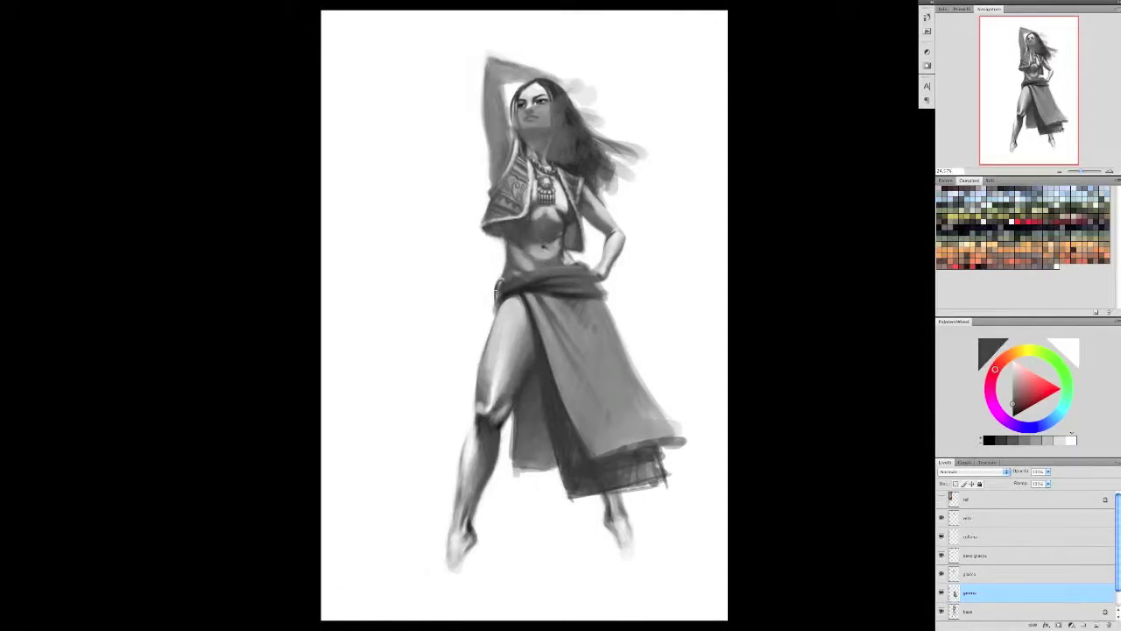
# - Lighten the sash top and skirt front panel, and darken the front's right side
pyautogui.moveTo(556, 268); pyautogui.dragTo(590, 291)
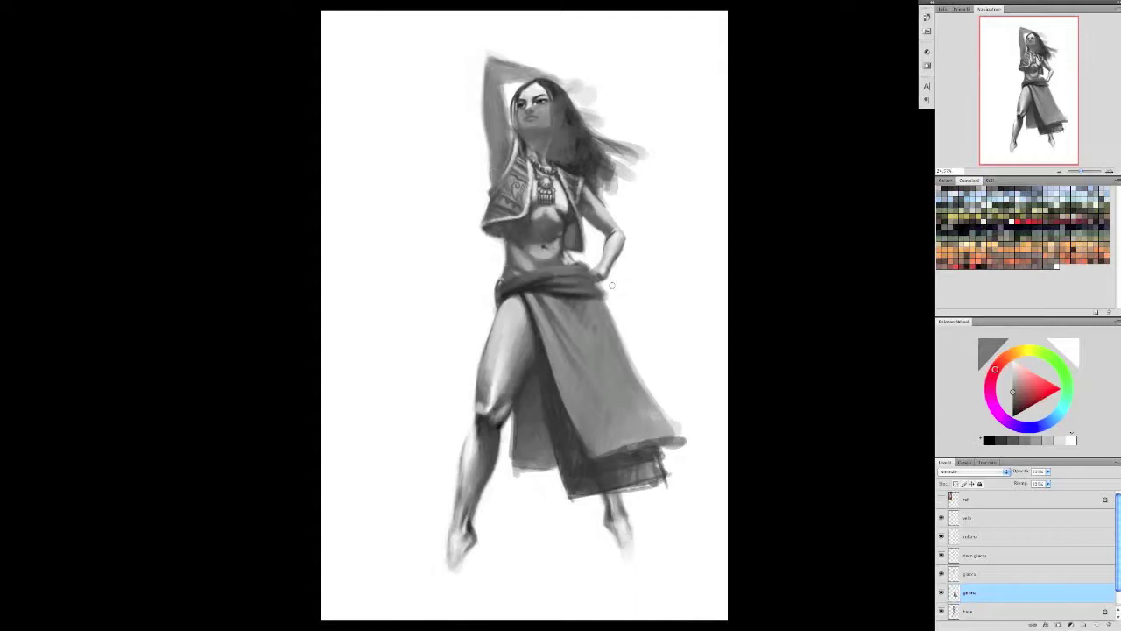
pyautogui.moveTo(630, 368)
pyautogui.mouseDown()
pyautogui.moveTo(578, 447)
pyautogui.moveTo(561, 394)
pyautogui.moveTo(583, 477)
pyautogui.moveTo(665, 468)
pyautogui.mouseUp()
pyautogui.moveTo(555, 270)
pyautogui.mouseDown()
pyautogui.moveTo(574, 276)
pyautogui.moveTo(543, 286)
pyautogui.mouseUp()
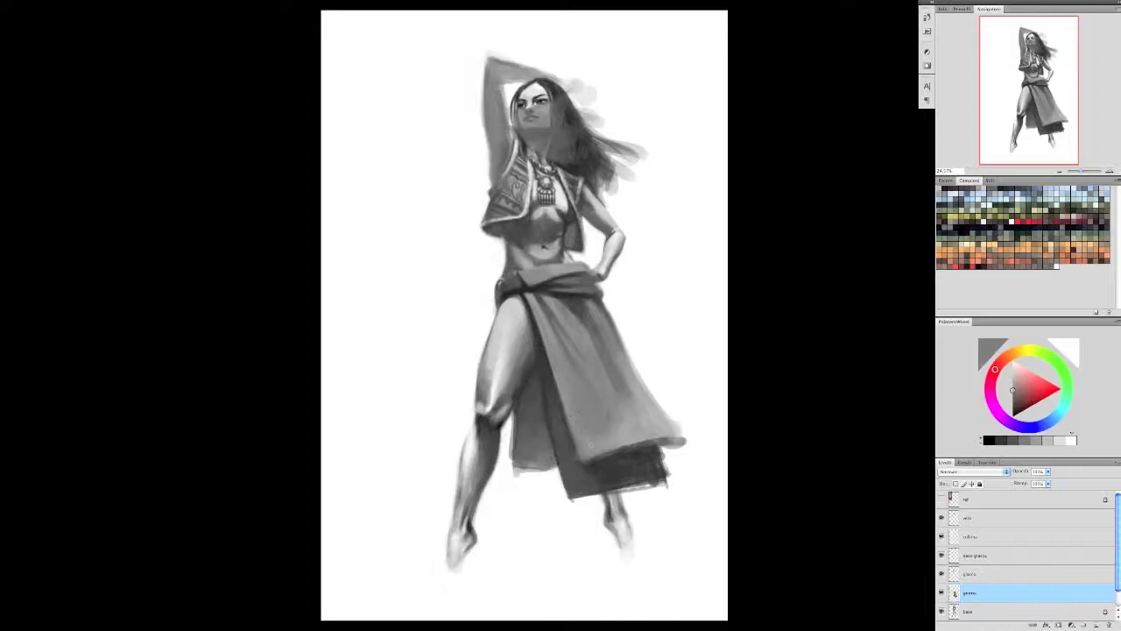
pyautogui.moveTo(623, 431); pyautogui.dragTo(674, 384)
# - Lighten the skirt's right panel and paint darker folds into the skirt
pyautogui.hotkey('ctrl', 'm')
pyautogui.press('Escape')
pyautogui.rightClick(571, 307)
pyautogui.press('Escape')
pyautogui.moveTo(636, 386)
pyautogui.mouseDown()
pyautogui.moveTo(683, 422)
pyautogui.moveTo(605, 371)
pyautogui.mouseUp()
pyautogui.rightClick(579, 303)
pyautogui.press('Escape')
pyautogui.moveTo(578, 317); pyautogui.dragTo(615, 360)
# - Shade the lower skirt and darken the hem's right end and panel above it
pyautogui.keyDown('alt'); pyautogui.click(586, 305); pyautogui.keyUp('alt')
pyautogui.keyDown('alt'); pyautogui.click(585, 302); pyautogui.keyUp('alt')
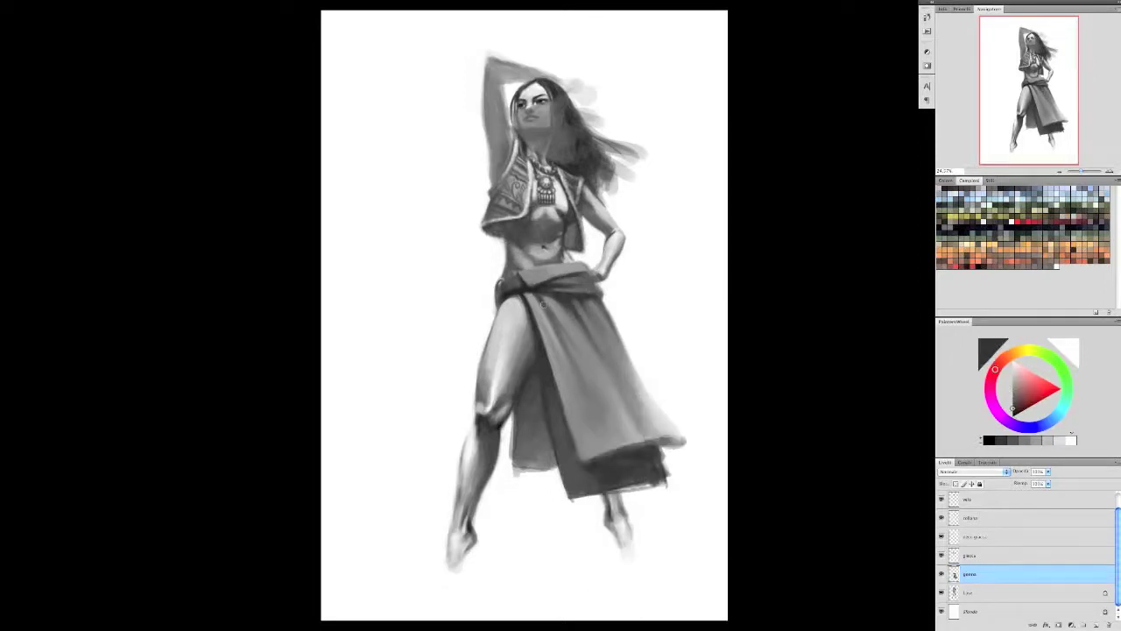
pyautogui.moveTo(538, 359); pyautogui.dragTo(561, 438)
pyautogui.keyDown('alt'); pyautogui.click(583, 492); pyautogui.keyUp('alt')
pyautogui.moveTo(579, 482); pyautogui.dragTo(561, 403)
pyautogui.moveTo(619, 476)
pyautogui.mouseDown()
pyautogui.moveTo(662, 442)
pyautogui.moveTo(664, 473)
pyautogui.mouseUp()
pyautogui.moveTo(605, 346)
pyautogui.mouseDown()
pyautogui.moveTo(657, 456)
pyautogui.moveTo(678, 445)
pyautogui.mouseUp()
# - Dab darker and lighter touches along the hem and the skirt's right side
pyautogui.keyDown('alt'); pyautogui.click(630, 403); pyautogui.keyUp('alt')
pyautogui.keyDown('alt'); pyautogui.click(644, 403); pyautogui.keyUp('alt')
pyautogui.moveTo(638, 383)
pyautogui.mouseDown()
pyautogui.moveTo(657, 420)
pyautogui.moveTo(630, 437)
pyautogui.moveTo(674, 445)
pyautogui.mouseUp()
pyautogui.keyDown('alt'); pyautogui.click(655, 411); pyautogui.keyUp('alt')
pyautogui.keyDown('alt'); pyautogui.click(555, 403); pyautogui.keyUp('alt')
pyautogui.keyDown('alt'); pyautogui.click(664, 449); pyautogui.keyUp('alt')
pyautogui.keyDown('alt'); pyautogui.click(535, 326); pyautogui.keyUp('alt')
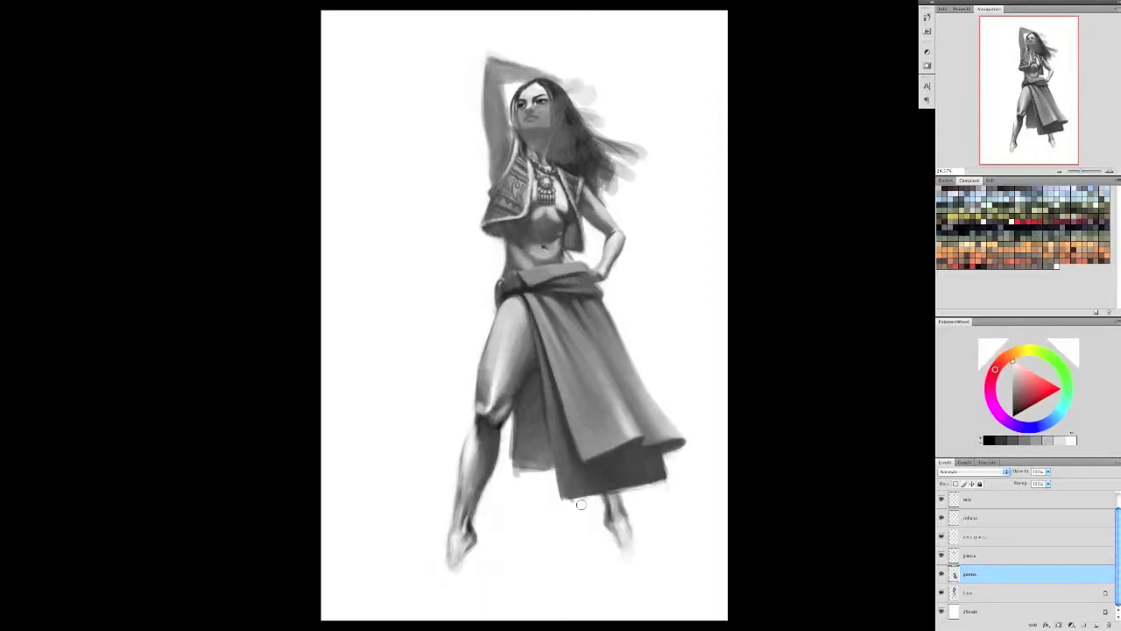
# - Lighten the underskirt panel between the legs and add a new layer above the skirt
pyautogui.moveTo(536, 459)
pyautogui.mouseDown()
pyautogui.moveTo(533, 392)
pyautogui.moveTo(524, 451)
pyautogui.moveTo(548, 448)
pyautogui.mouseUp()
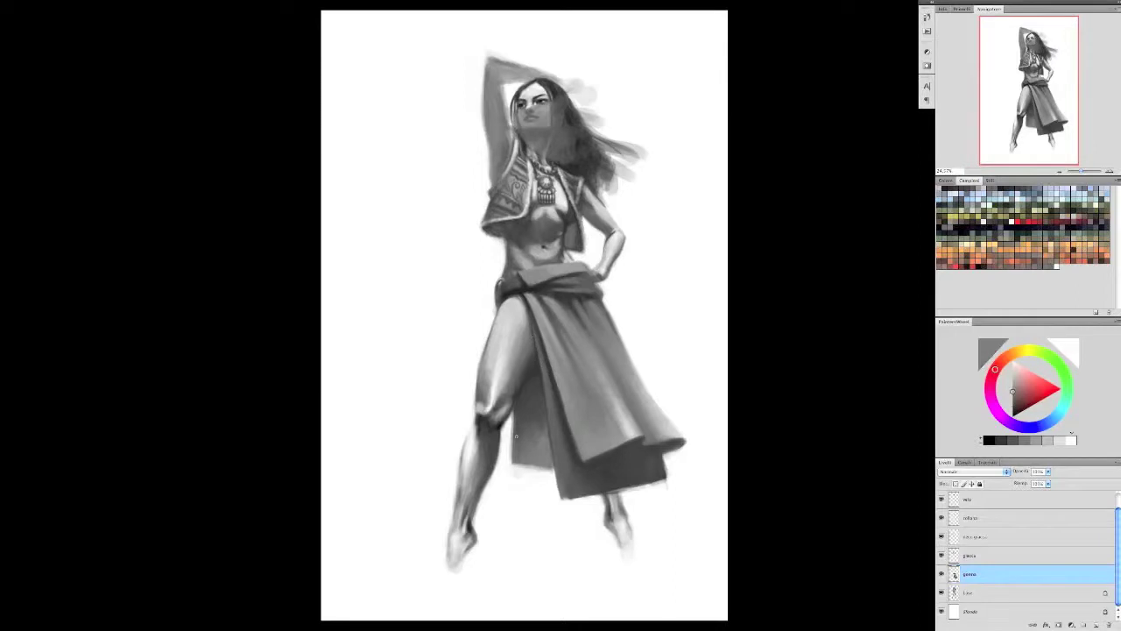
pyautogui.keyDown('alt'); pyautogui.click(524, 409); pyautogui.keyUp('alt')
pyautogui.hotkey('ctrl', 'alt', 'shift', 'n')
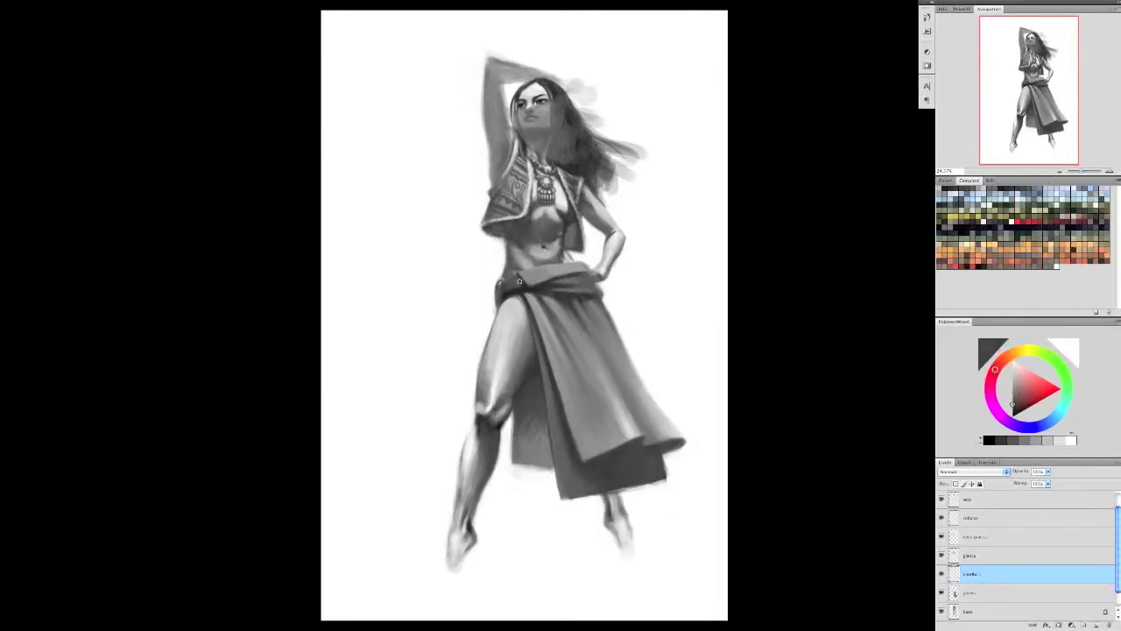
# - Darken the back skirt panel's edge and paint light stitch-like strokes along the belt
pyautogui.moveTo(547, 363)
pyautogui.mouseDown()
pyautogui.moveTo(559, 447)
pyautogui.moveTo(585, 490)
pyautogui.mouseUp()
pyautogui.keyDown('alt'); pyautogui.click(586, 285); pyautogui.keyUp('alt')
pyautogui.moveTo(532, 287)
pyautogui.mouseDown()
pyautogui.moveTo(587, 268)
pyautogui.moveTo(560, 277)
pyautogui.mouseUp()
pyautogui.keyDown('alt'); pyautogui.click(578, 273); pyautogui.keyUp('alt')
pyautogui.keyDown('alt'); pyautogui.click(561, 277); pyautogui.keyUp('alt')
pyautogui.rightClick(582, 279)
pyautogui.press('Escape')
pyautogui.keyDown('alt'); pyautogui.click(552, 278); pyautogui.keyUp('alt')
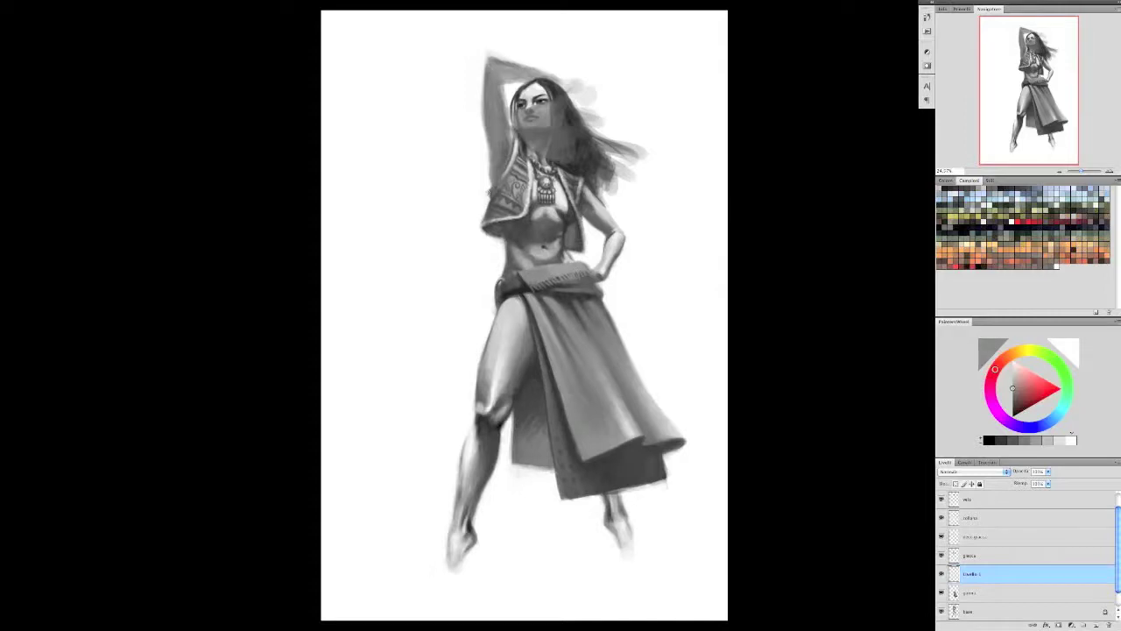
# - Sample a lighter grey and add another new layer above Livello 1
pyautogui.keyDown('alt'); pyautogui.click(501, 313); pyautogui.keyUp('alt')
pyautogui.rightClick(592, 224)
pyautogui.press('Escape')
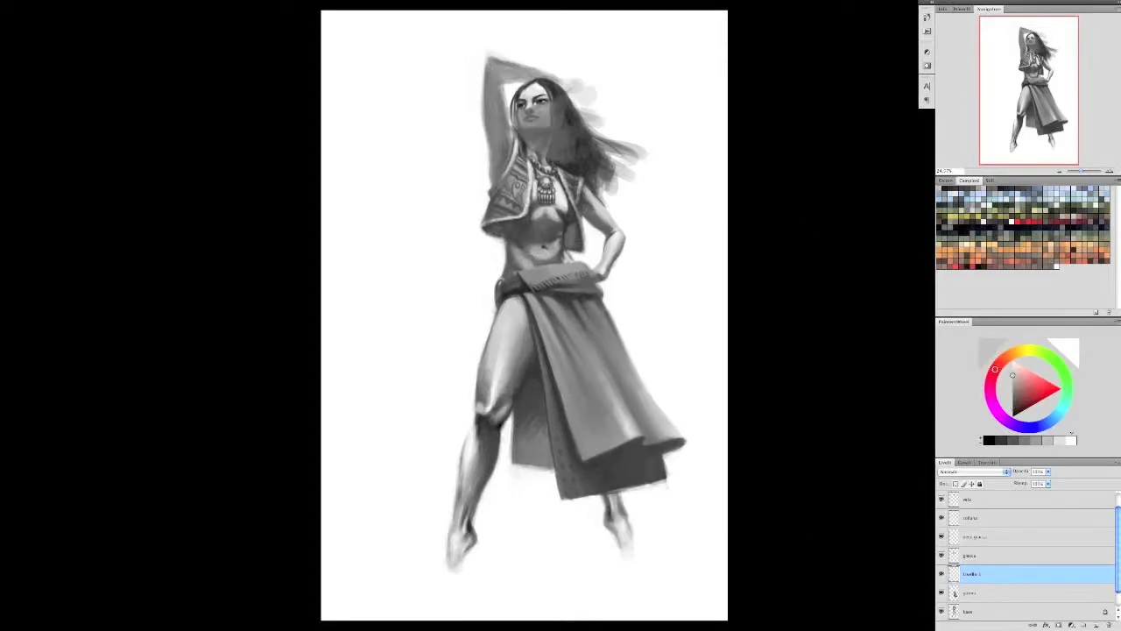
pyautogui.hotkey('ctrl', 'shift', 'alt', 'n')
pyautogui.rightClick(533, 252)
pyautogui.press('Escape')
# - On Livello 1, paint dark strokes around the belt near the hand
pyautogui.hotkey('alt', '[')
pyautogui.rightClick(589, 273)
pyautogui.press('Escape')
pyautogui.keyDown('alt'); pyautogui.click(556, 292); pyautogui.keyUp('alt')
pyautogui.moveTo(555, 292)
pyautogui.mouseDown()
pyautogui.moveTo(587, 291)
pyautogui.moveTo(605, 328)
pyautogui.moveTo(614, 311)
pyautogui.mouseUp()
# - Return to Livello 2, sample lighter greys, and merge Livello 1 into Livello 2
pyautogui.hotkey('alt', ']')
pyautogui.keyDown('alt'); pyautogui.click(579, 293); pyautogui.keyUp('alt')
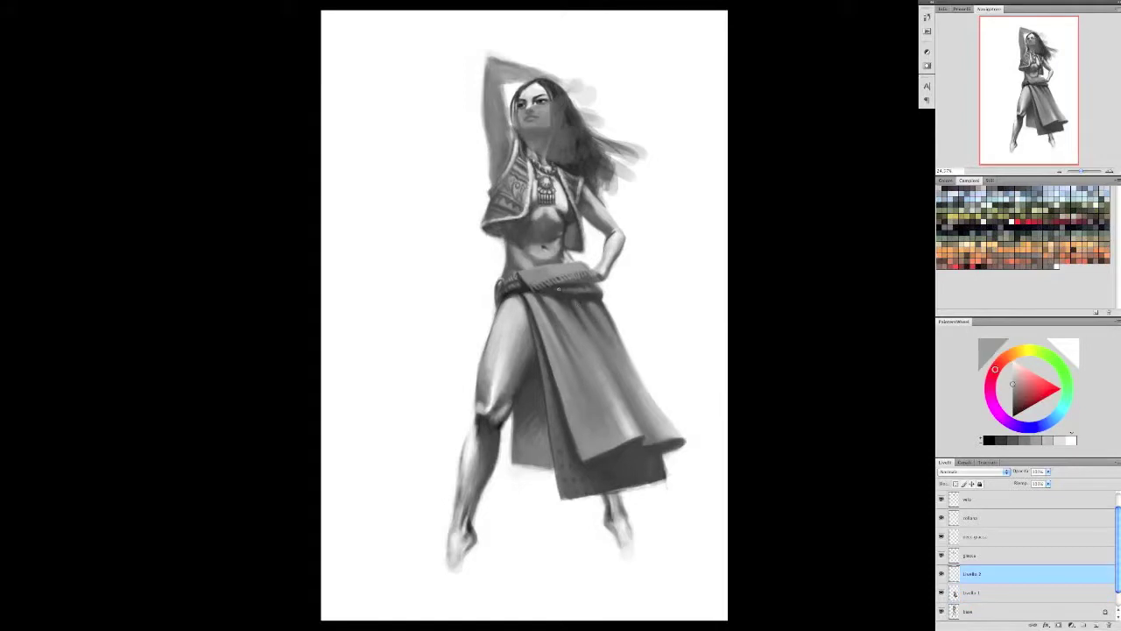
pyautogui.keyDown('alt'); pyautogui.click(513, 280); pyautogui.keyUp('alt')
pyautogui.hotkey('ctrl', 'e')
# - Reset colours to black and rename the merged drapery layer to 'panneggio'
pyautogui.press('d')
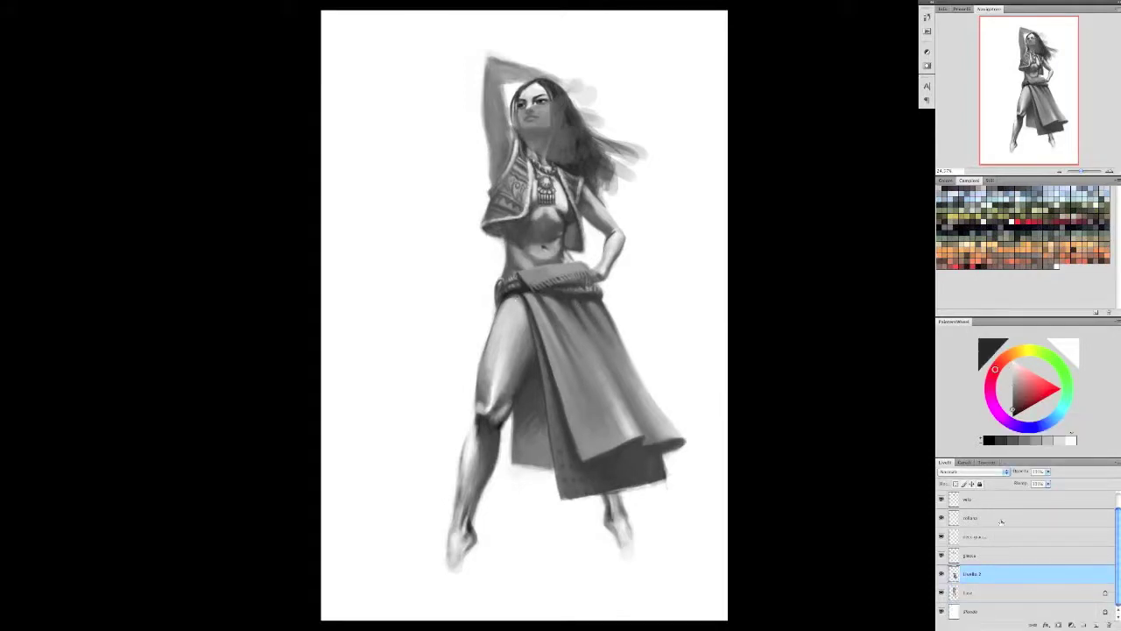
pyautogui.doubleClick(971, 574)
pyautogui.write('panneggio')
pyautogui.press('Return')
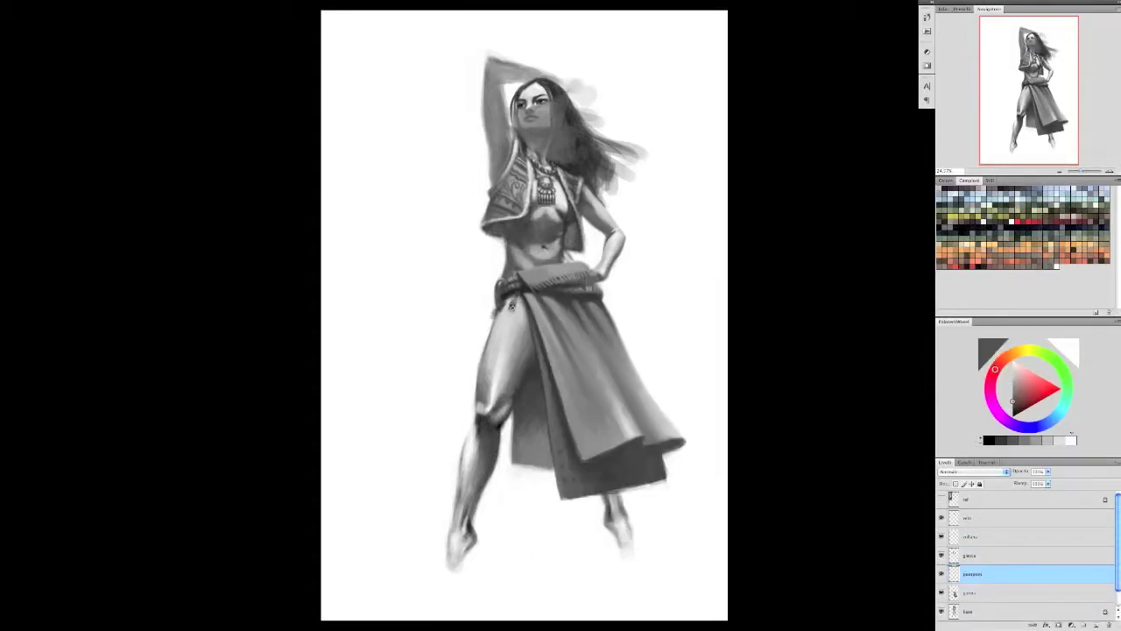
# - Sample a mid grey from gonna and paint light strokes at the figure's left side on panneggio
pyautogui.press('x')
pyautogui.hotkey('alt', '[')
pyautogui.keyDown('alt'); pyautogui.click(494, 282); pyautogui.keyUp('alt')
pyautogui.hotkey('alt', ']')
pyautogui.moveTo(522, 224)
pyautogui.mouseDown()
pyautogui.moveTo(480, 234)
pyautogui.moveTo(499, 245)
pyautogui.moveTo(482, 235)
pyautogui.mouseUp()
pyautogui.keyDown('alt'); pyautogui.click(577, 257); pyautogui.keyUp('alt')
# - Move the pompom layer above giacca and sample light and dark greys for the tassels
pyautogui.keyDown('alt'); pyautogui.click(542, 301); pyautogui.keyUp('alt')
pyautogui.hotkey('ctrl', ']')
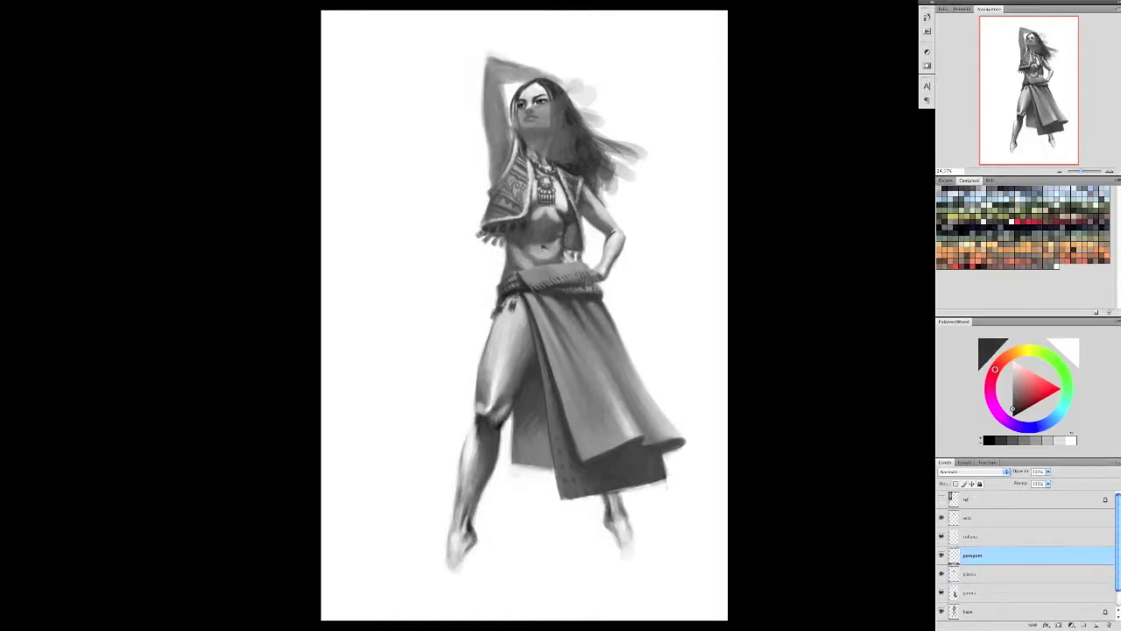
pyautogui.rightClick(541, 203)
pyautogui.press('Escape')
pyautogui.keyDown('alt'); pyautogui.click(514, 225); pyautogui.keyUp('alt')
pyautogui.keyDown('alt'); pyautogui.click(538, 208); pyautogui.keyUp('alt')
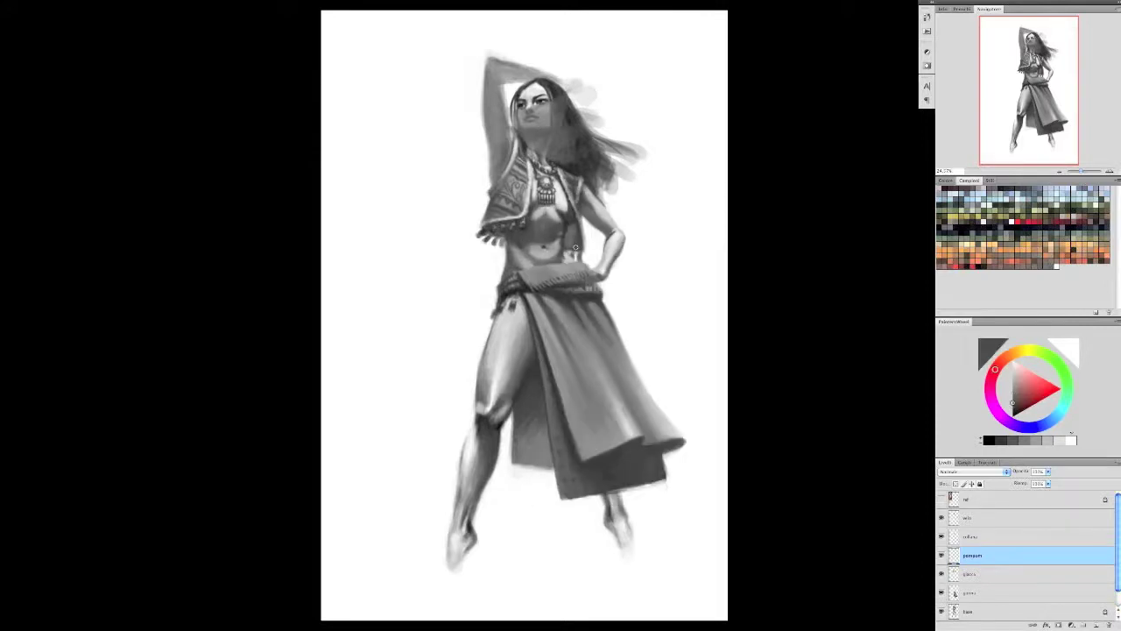
pyautogui.keyDown('alt'); pyautogui.click(529, 255); pyautogui.keyUp('alt')
pyautogui.keyDown('alt'); pyautogui.click(583, 195); pyautogui.keyUp('alt')
# - Add a new layer named 'scimitarracorona' and paint a diadem across the forehead
pyautogui.hotkey('ctrl', 'shift', 'alt', 'n')
pyautogui.write('scimitarracorona')
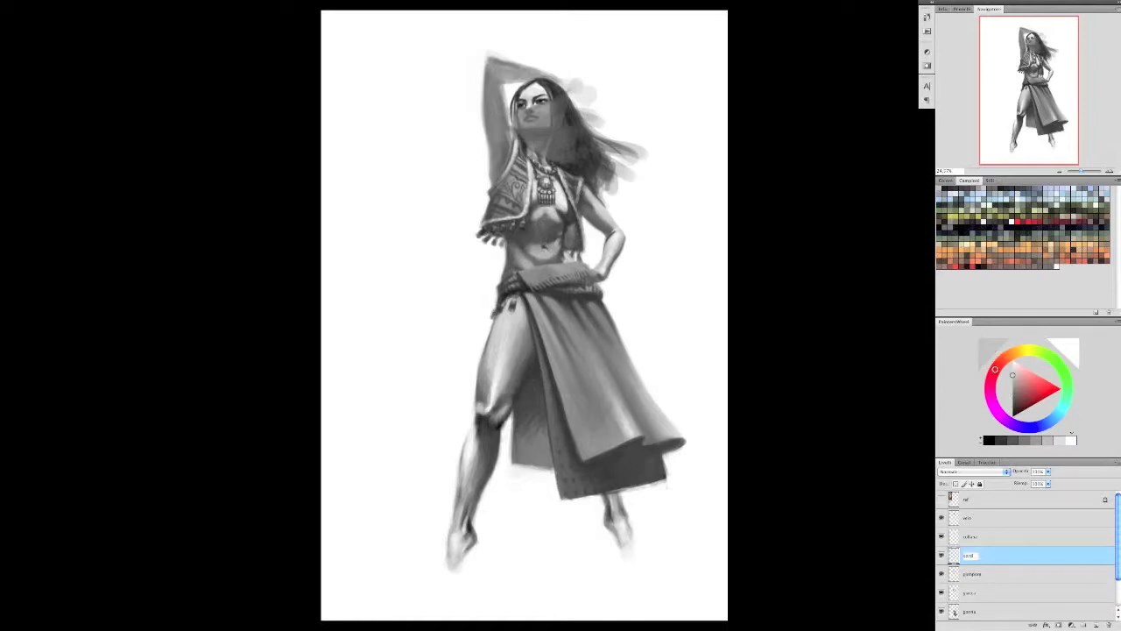
pyautogui.moveTo(523, 89); pyautogui.dragTo(557, 88)
# - Refine the forehead diadem with dark grey touch-up strokes
pyautogui.keyDown('alt'); pyautogui.click(539, 89); pyautogui.keyUp('alt')
pyautogui.keyDown('alt'); pyautogui.click(543, 87); pyautogui.keyUp('alt')
pyautogui.moveTo(1013, 375); pyautogui.dragTo(1012, 405)
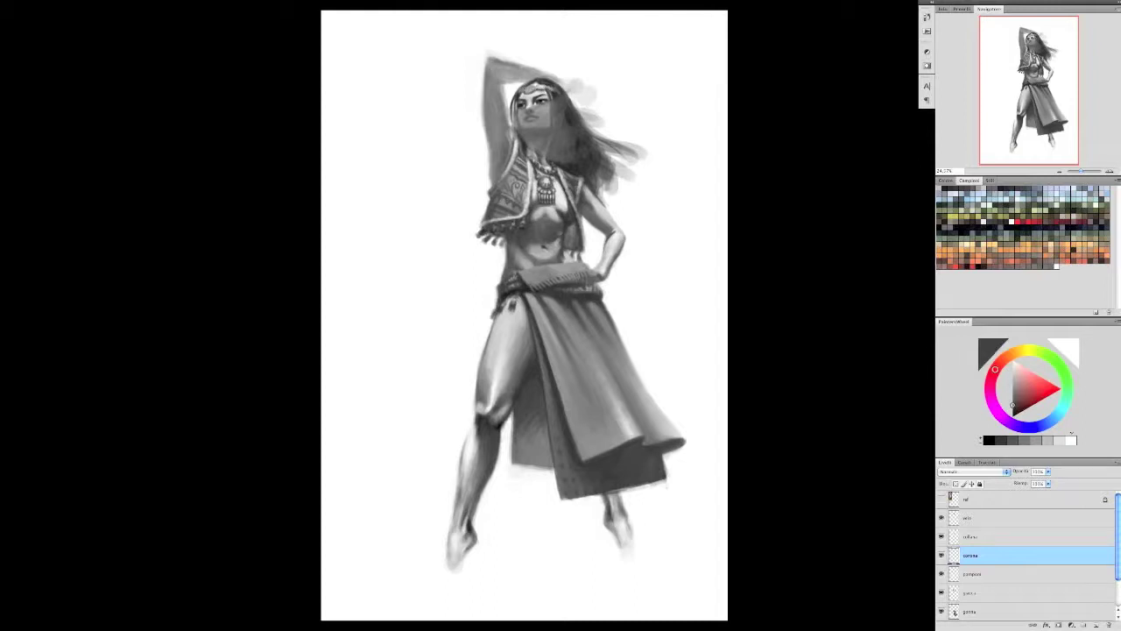
pyautogui.keyDown('alt'); pyautogui.click(530, 89); pyautogui.keyUp('alt')
pyautogui.moveTo(526, 92); pyautogui.dragTo(534, 95)
pyautogui.keyDown('alt'); pyautogui.click(529, 93); pyautogui.keyUp('alt')
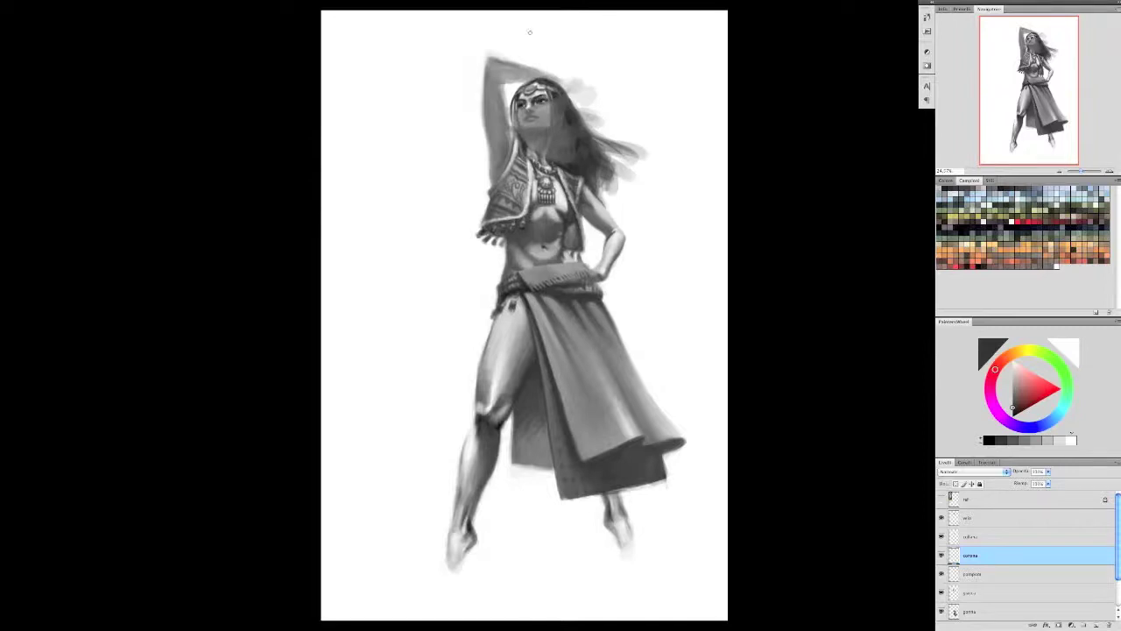
# - Paint small dark details on the face, resetting the colour to black
pyautogui.keyDown('alt'); pyautogui.click(664, 225); pyautogui.keyUp('alt')
pyautogui.keyDown('alt'); pyautogui.click(536, 97); pyautogui.keyUp('alt')
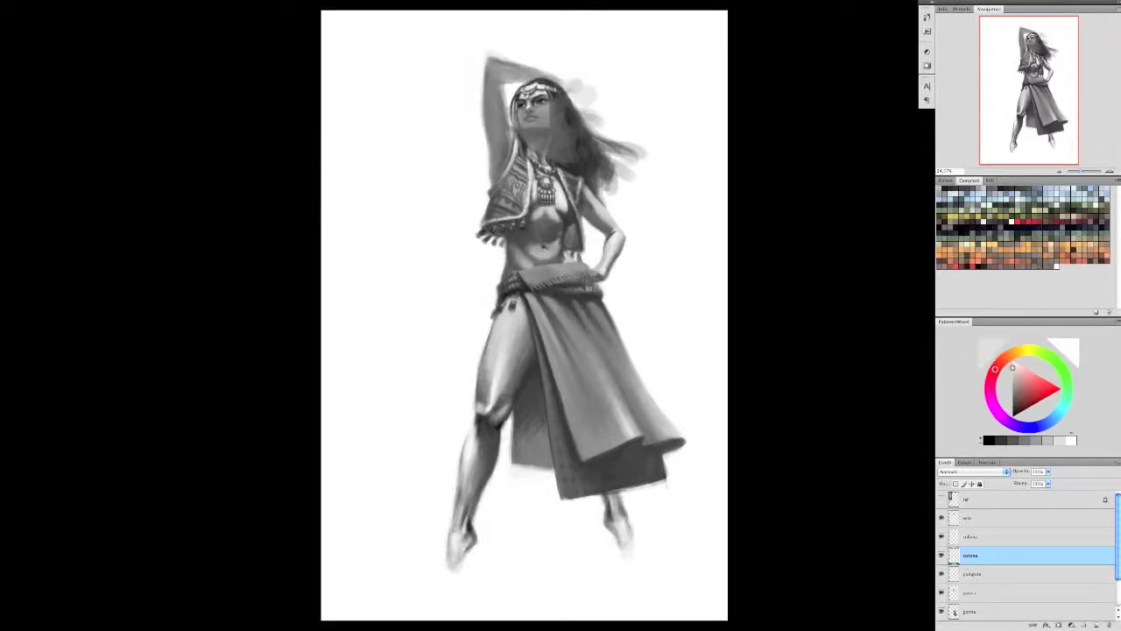
pyautogui.moveTo(536, 106); pyautogui.dragTo(545, 115)
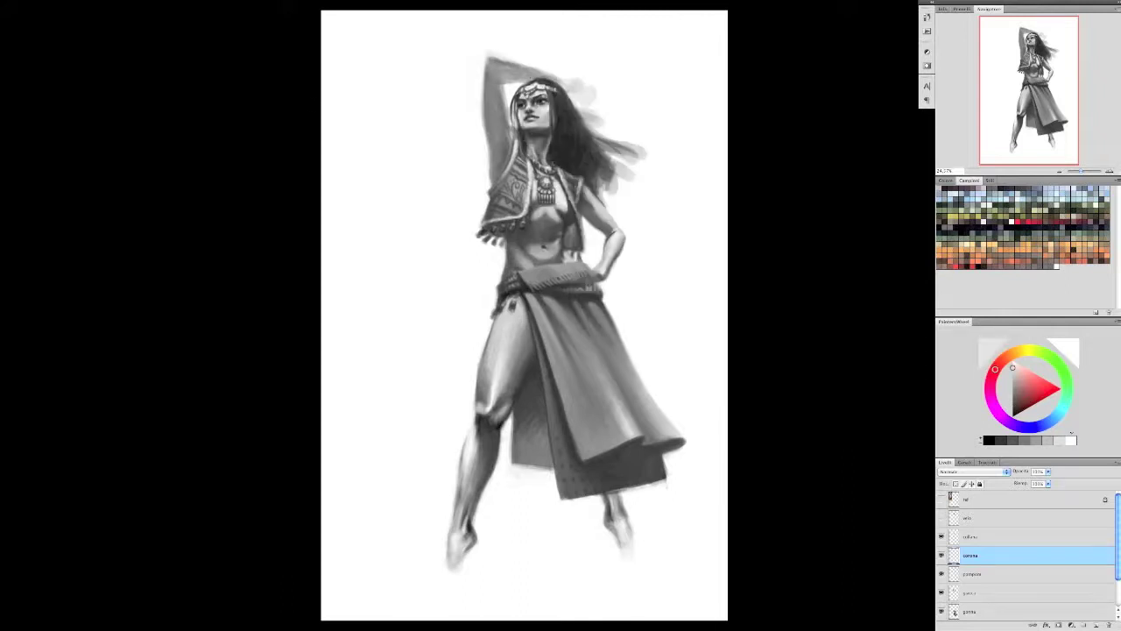
pyautogui.keyDown('alt'); pyautogui.click(543, 110); pyautogui.keyUp('alt')
pyautogui.press('d')
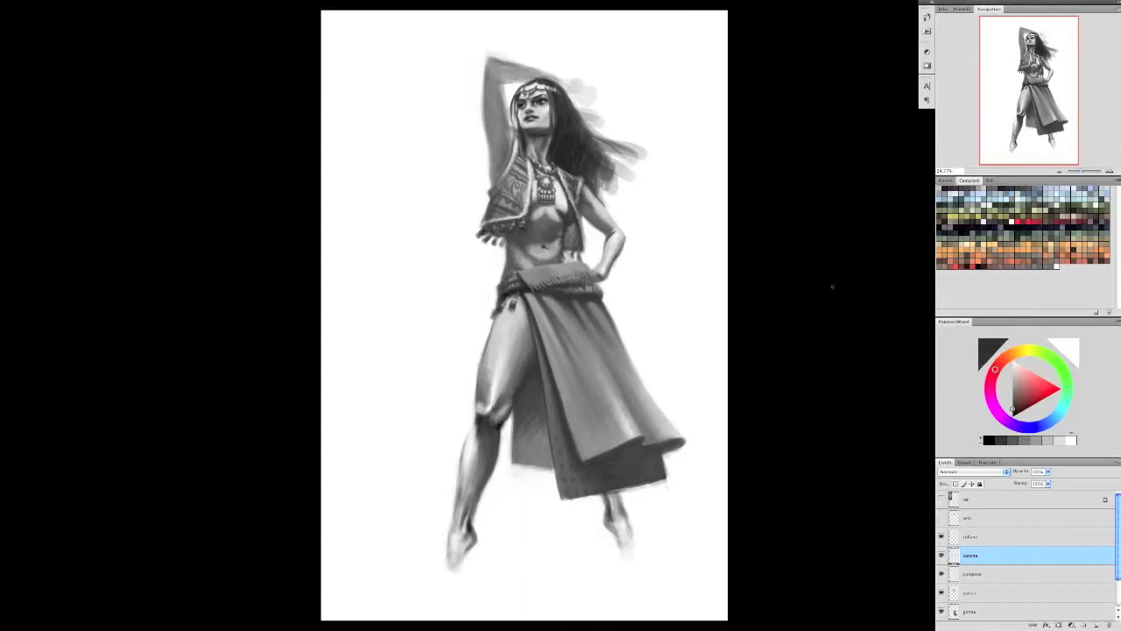
pyautogui.keyDown('alt'); pyautogui.click(531, 96); pyautogui.keyUp('alt')
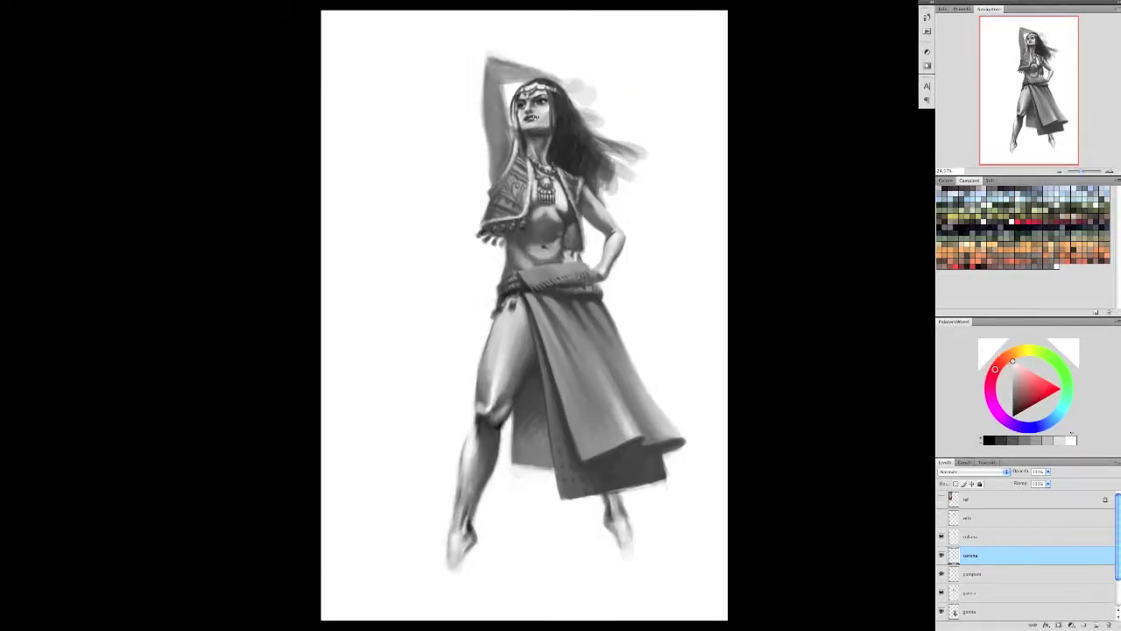
# - Make the velo layer active and check the brush presets
pyautogui.rightClick(565, 142)
pyautogui.press('Escape')
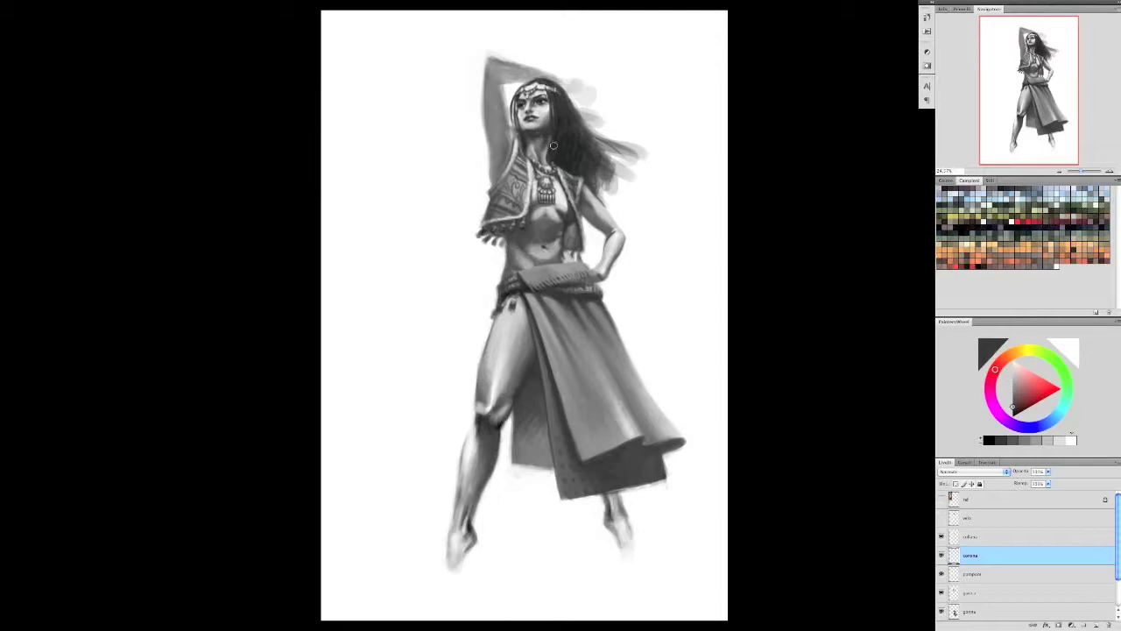
pyautogui.click(981, 517)
pyautogui.rightClick(605, 157)
# - Paint a dark veil over the lower face on velo at 15% brush opacity
pyautogui.press('Escape')
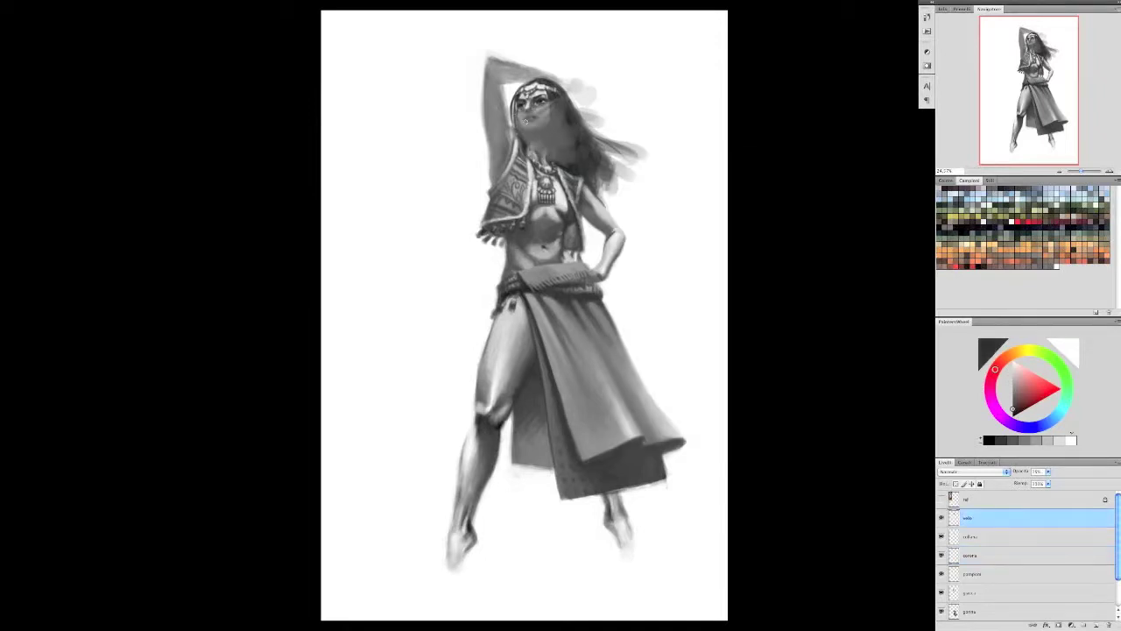
pyautogui.press('1')
pyautogui.press('5')
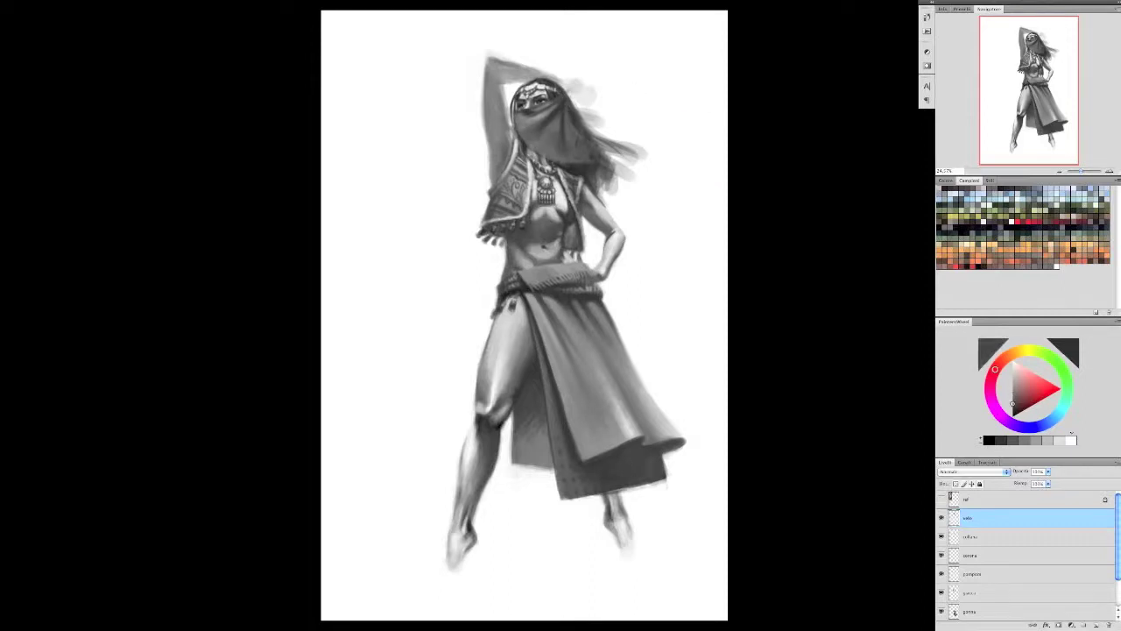
pyautogui.keyDown('alt'); pyautogui.click(603, 149); pyautogui.keyUp('alt')
pyautogui.keyDown('alt'); pyautogui.click(547, 126); pyautogui.keyUp('alt')
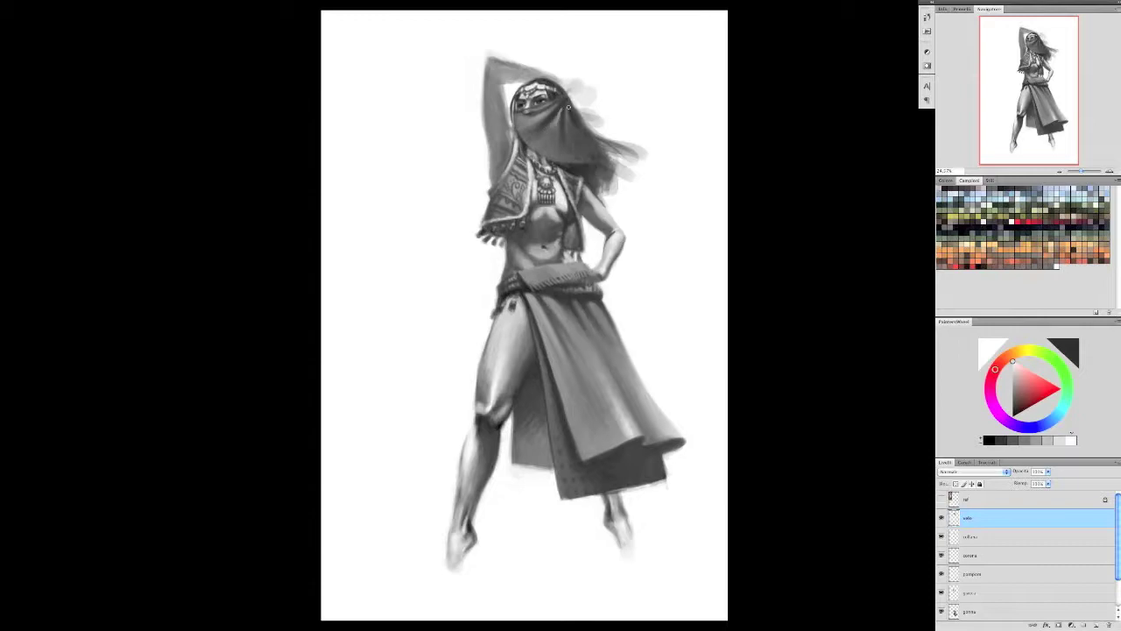
pyautogui.rightClick(557, 119)
pyautogui.press('Escape')
pyautogui.keyDown('alt'); pyautogui.click(557, 119); pyautogui.keyUp('alt')
pyautogui.moveTo(552, 114); pyautogui.dragTo(570, 153)
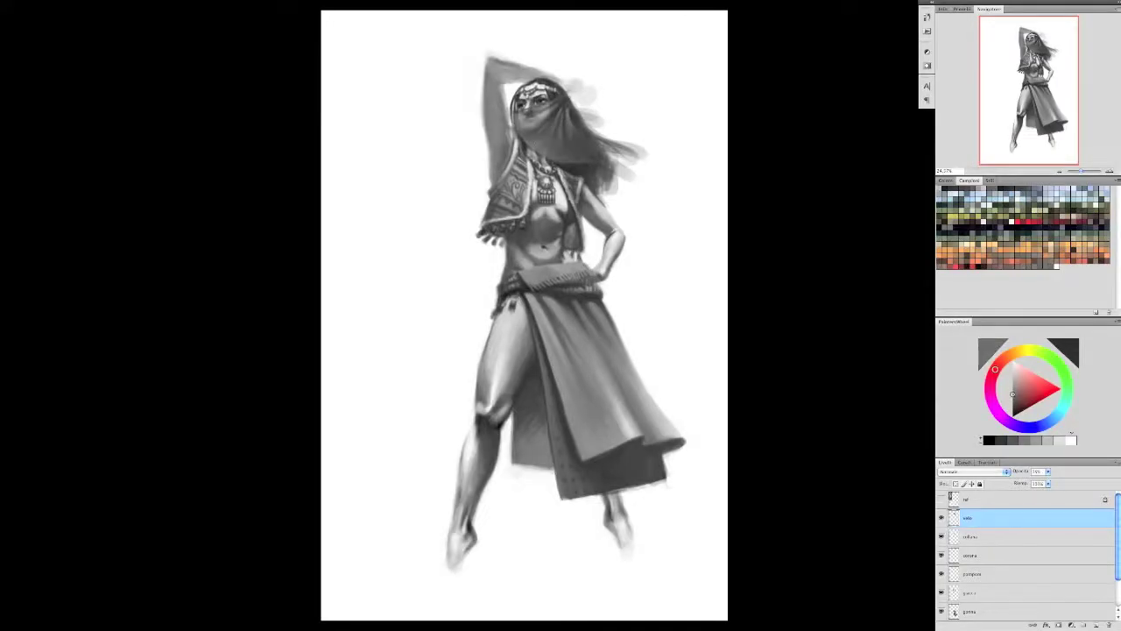
# - Paint darker veil tones on a new layer, give it a lightening blend mode and merge down
pyautogui.hotkey('ctrl', 'shift', 'alt', 'n')
pyautogui.moveTo(525, 105); pyautogui.dragTo(560, 99)
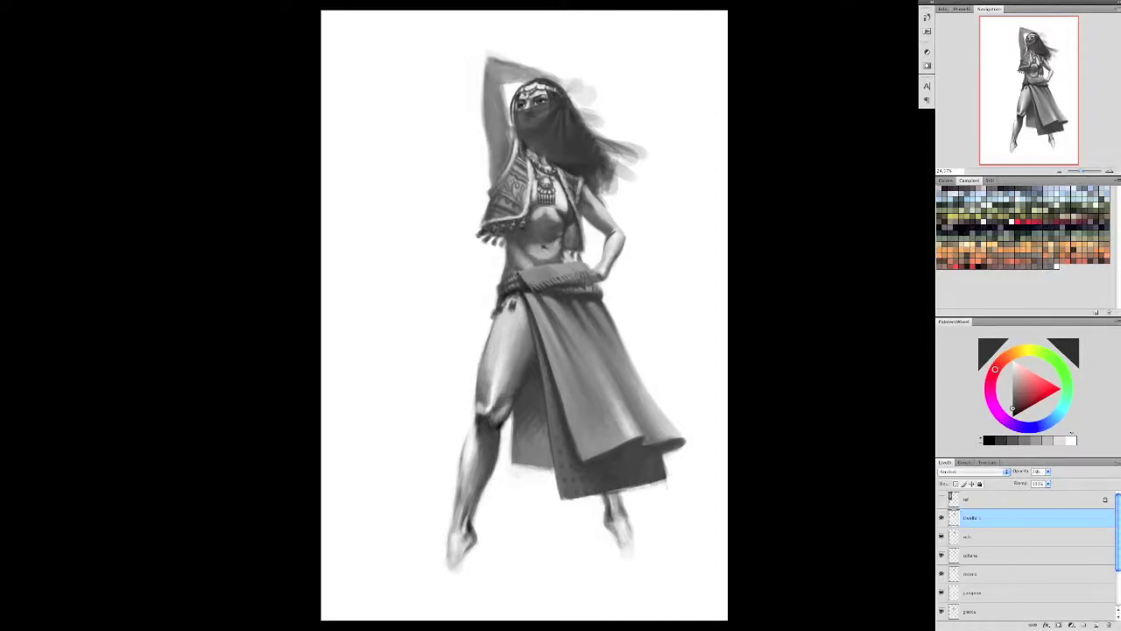
pyautogui.click(972, 471)
pyautogui.click(961, 412)
pyautogui.click(972, 472)
pyautogui.click(951, 450)
pyautogui.hotkey('ctrl', 'e')
# - Brush wispy mid-grey hair strands flowing right, trimming the longest with white
pyautogui.press('x')
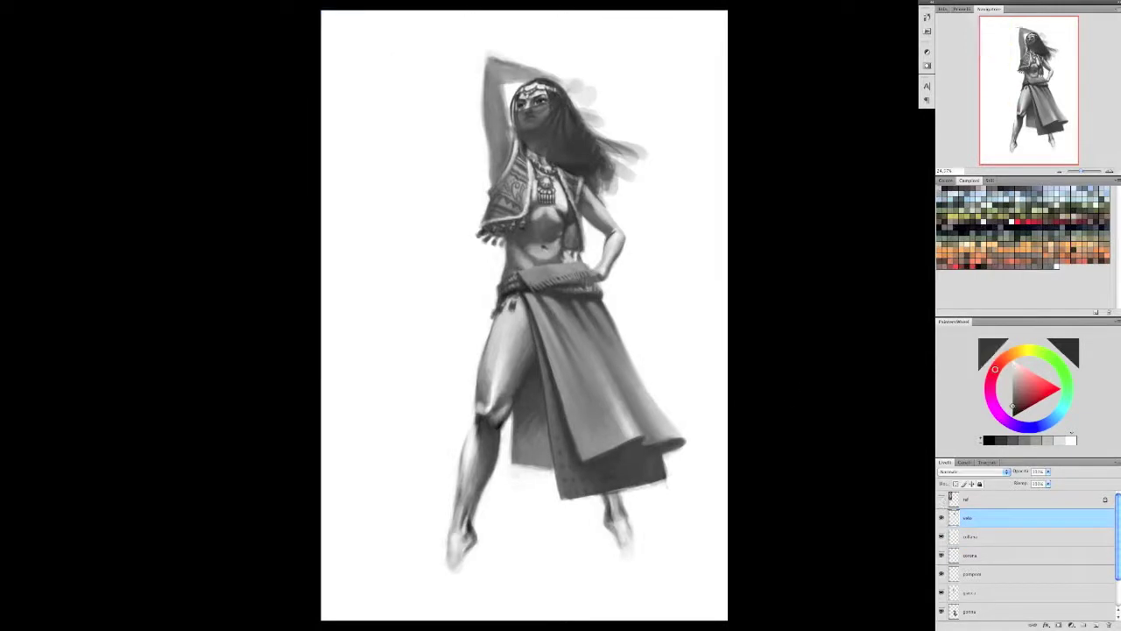
pyautogui.keyDown('alt'); pyautogui.click(571, 228); pyautogui.keyUp('alt')
pyautogui.rightClick(530, 142)
pyautogui.keyDown('alt'); pyautogui.click(531, 143); pyautogui.keyUp('alt')
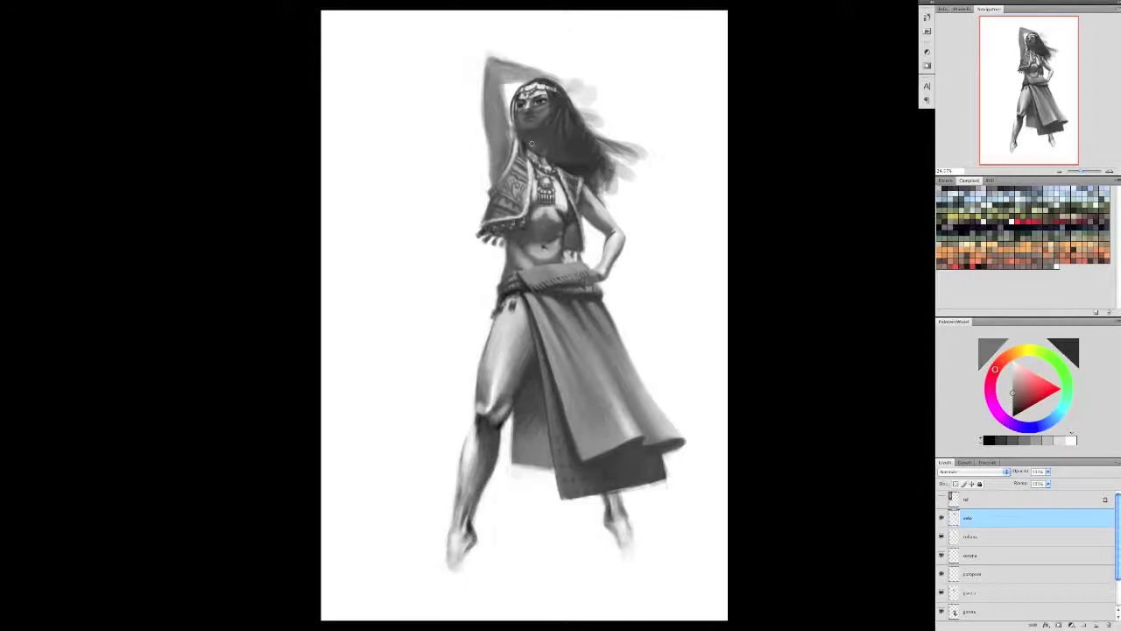
pyautogui.moveTo(596, 140); pyautogui.dragTo(689, 168)
pyautogui.moveTo(589, 173)
pyautogui.mouseDown()
pyautogui.moveTo(642, 203)
pyautogui.moveTo(629, 206)
pyautogui.mouseUp()
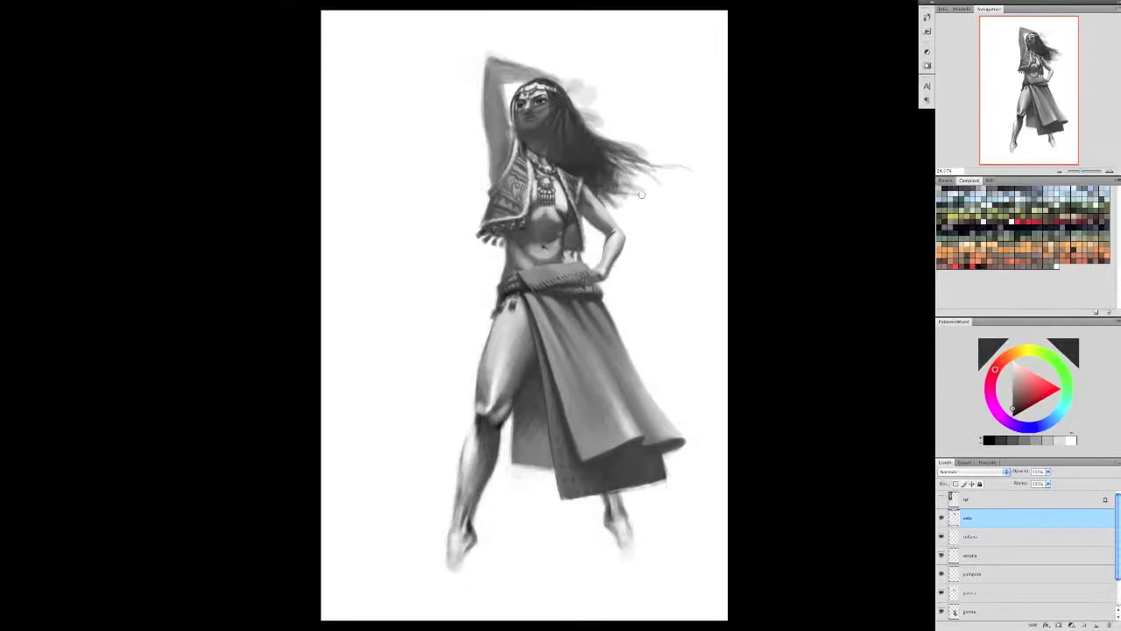
pyautogui.moveTo(603, 122); pyautogui.dragTo(643, 192)
pyautogui.keyDown('alt'); pyautogui.click(616, 88); pyautogui.keyUp('alt')
pyautogui.moveTo(589, 105)
pyautogui.mouseDown()
pyautogui.moveTo(692, 168)
pyautogui.moveTo(604, 127)
pyautogui.moveTo(620, 142)
pyautogui.mouseUp()
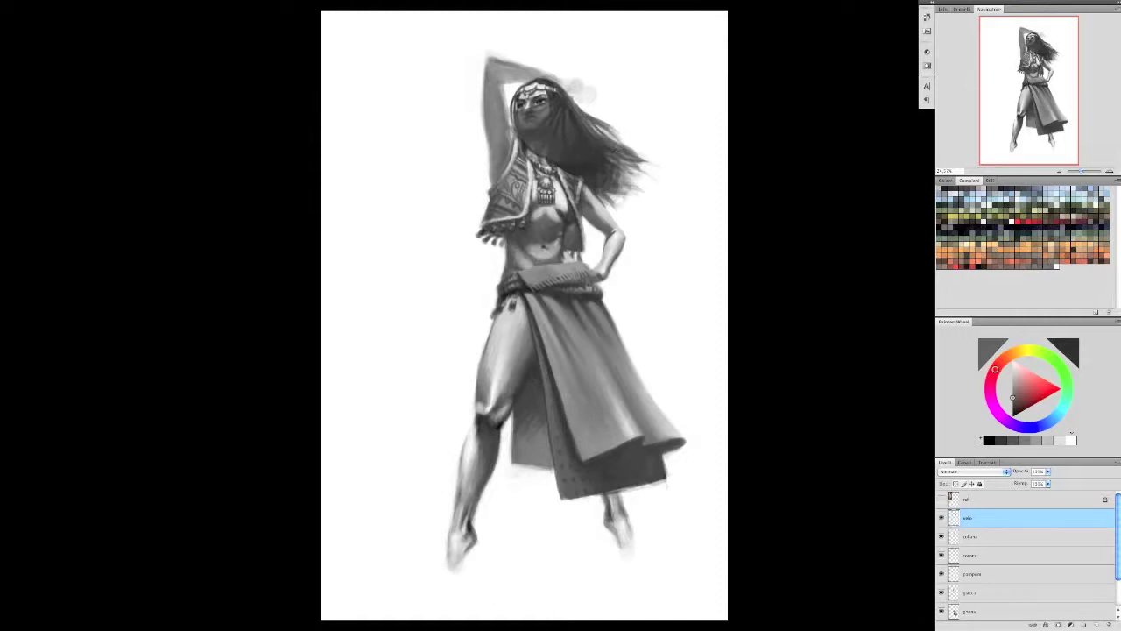
# - Add darker grey strokes to the hair strands on a new touch-up layer
pyautogui.hotkey('ctrl', 'shift', 'alt', 'n')
pyautogui.keyDown('alt'); pyautogui.click(570, 165); pyautogui.keyUp('alt')
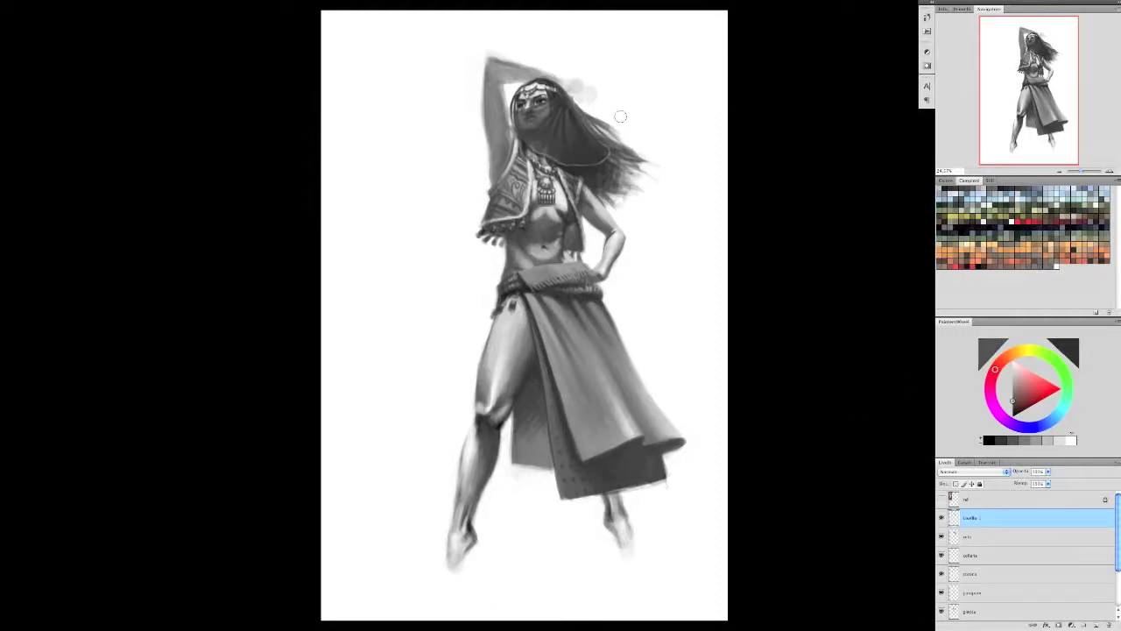
pyautogui.moveTo(574, 163); pyautogui.dragTo(611, 162)
pyautogui.keyDown('alt'); pyautogui.click(605, 167); pyautogui.keyUp('alt')
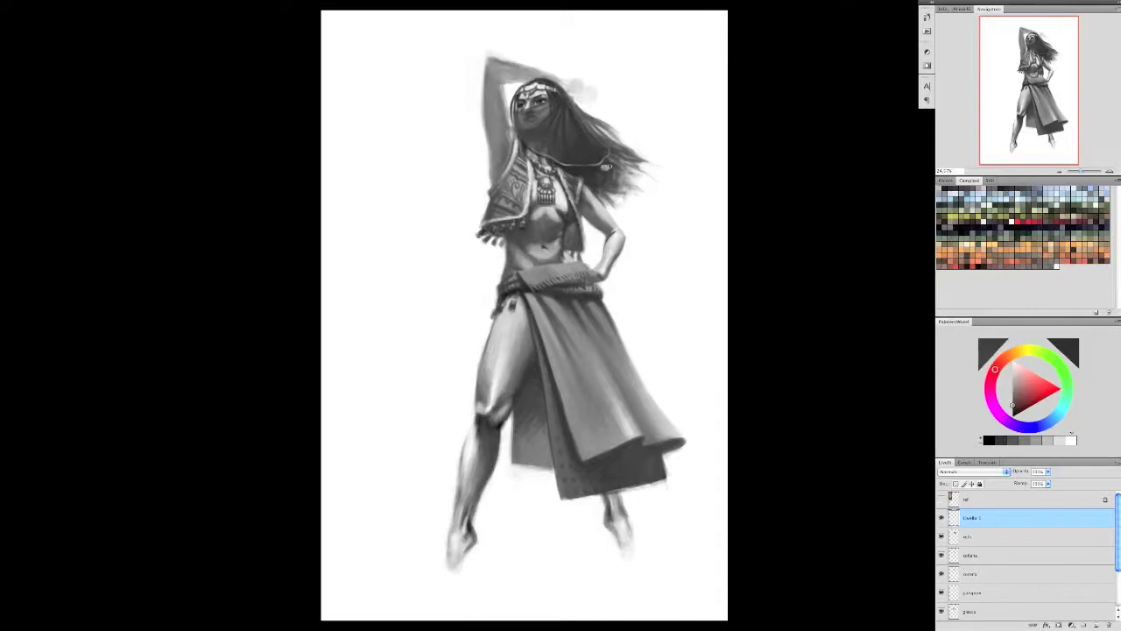
pyautogui.keyDown('alt'); pyautogui.click(587, 172); pyautogui.keyUp('alt')
pyautogui.keyDown('alt'); pyautogui.click(594, 175); pyautogui.keyUp('alt')
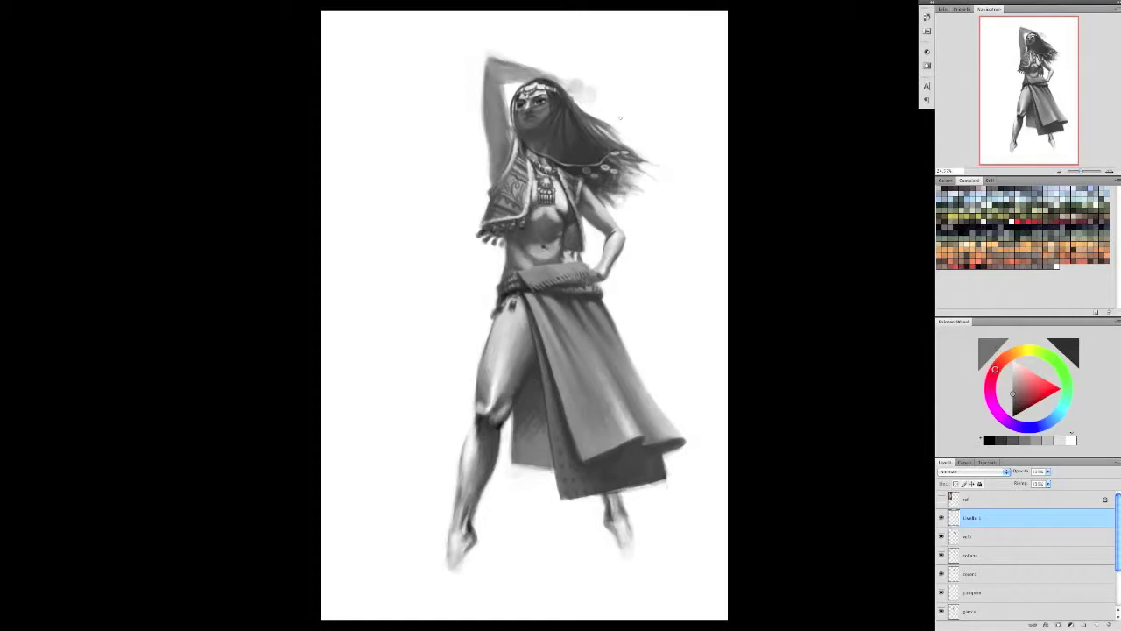
# - Create a layer named 'deco vestito' and paint a light-grey stroke near the hip
pyautogui.hotkey('ctrl', 'shift', 'alt', 'n')
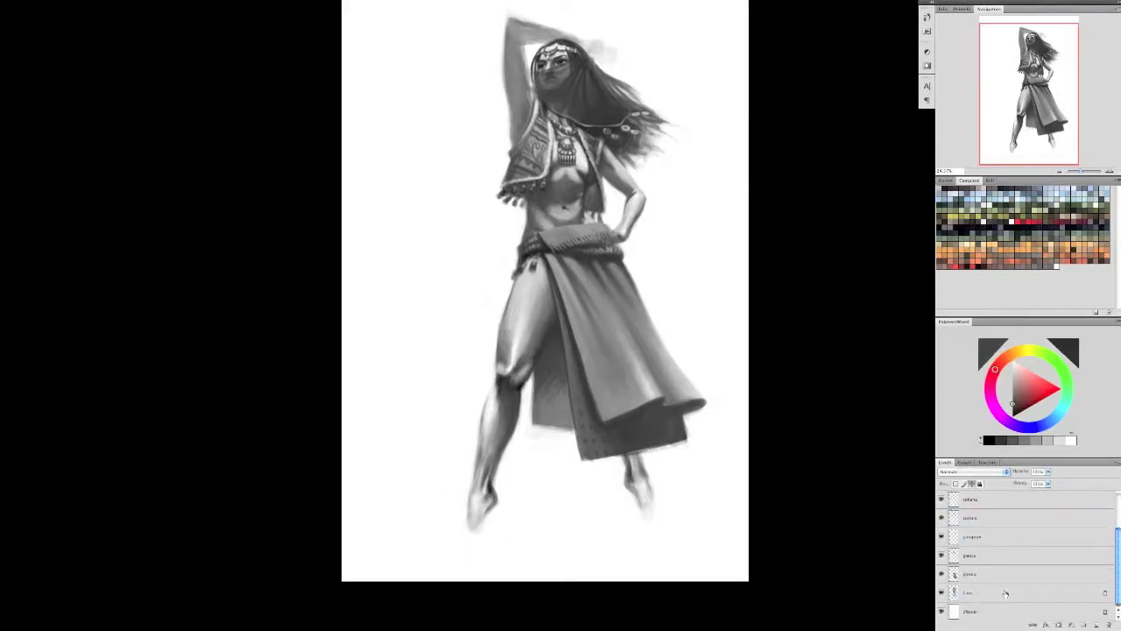
pyautogui.write('deco vestito')
pyautogui.press('Return')
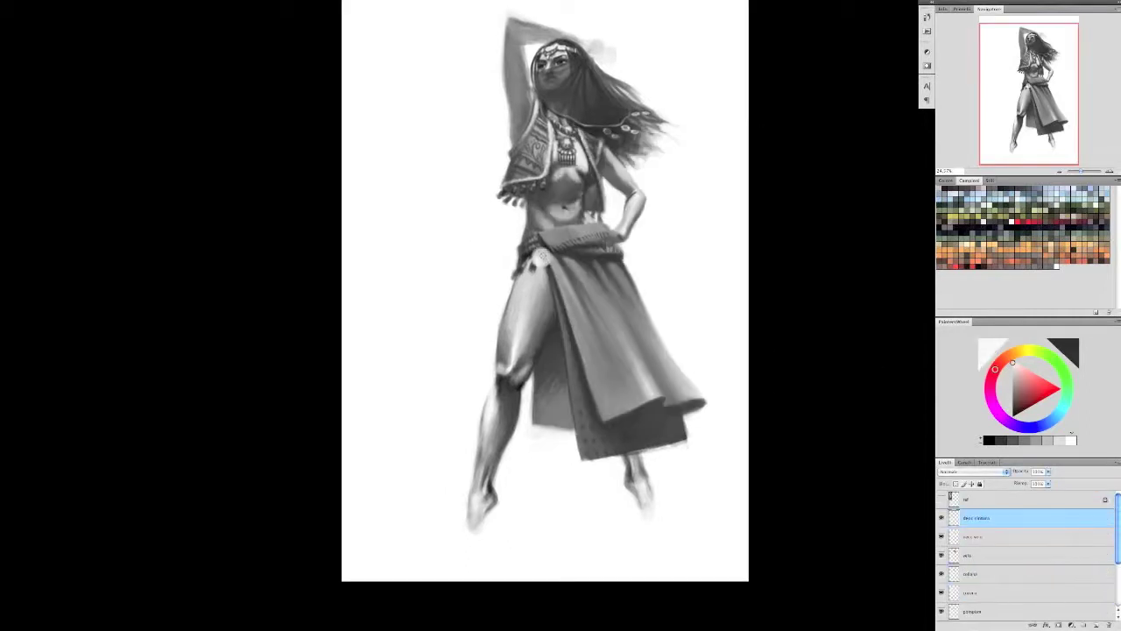
pyautogui.keyDown('alt'); pyautogui.click(541, 259); pyautogui.keyUp('alt')
pyautogui.keyDown('alt'); pyautogui.click(541, 258); pyautogui.keyUp('alt')
pyautogui.rightClick(526, 259)
pyautogui.press('Return')
pyautogui.moveTo(515, 266); pyautogui.dragTo(508, 282)
# - Paint small coin pendants below the belt in white and shade them with grey
pyautogui.keyDown('alt'); pyautogui.click(542, 257); pyautogui.keyUp('alt')
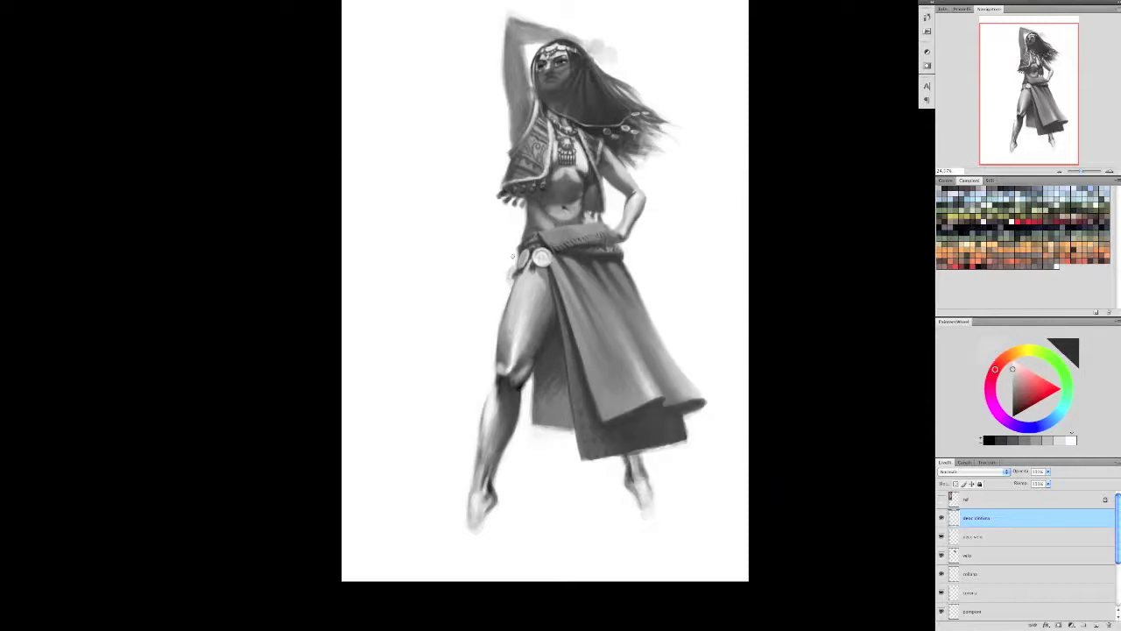
pyautogui.keyDown('alt'); pyautogui.click(543, 261); pyautogui.keyUp('alt')
pyautogui.rightClick(543, 261)
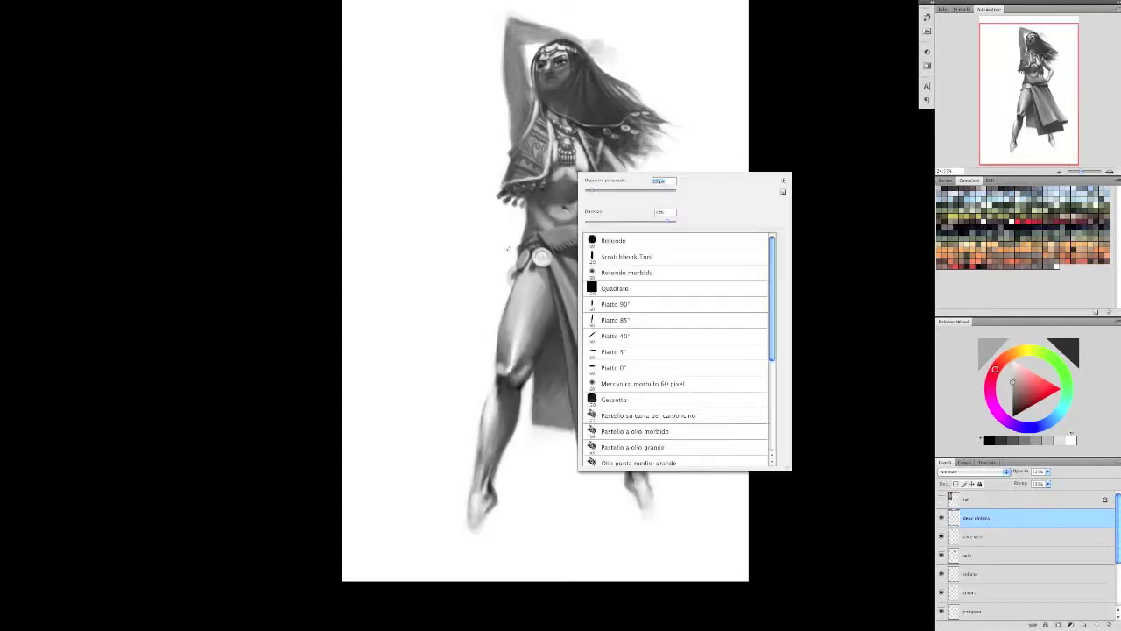
pyautogui.press('Return')
pyautogui.keyDown('alt'); pyautogui.click(529, 267); pyautogui.keyUp('alt')
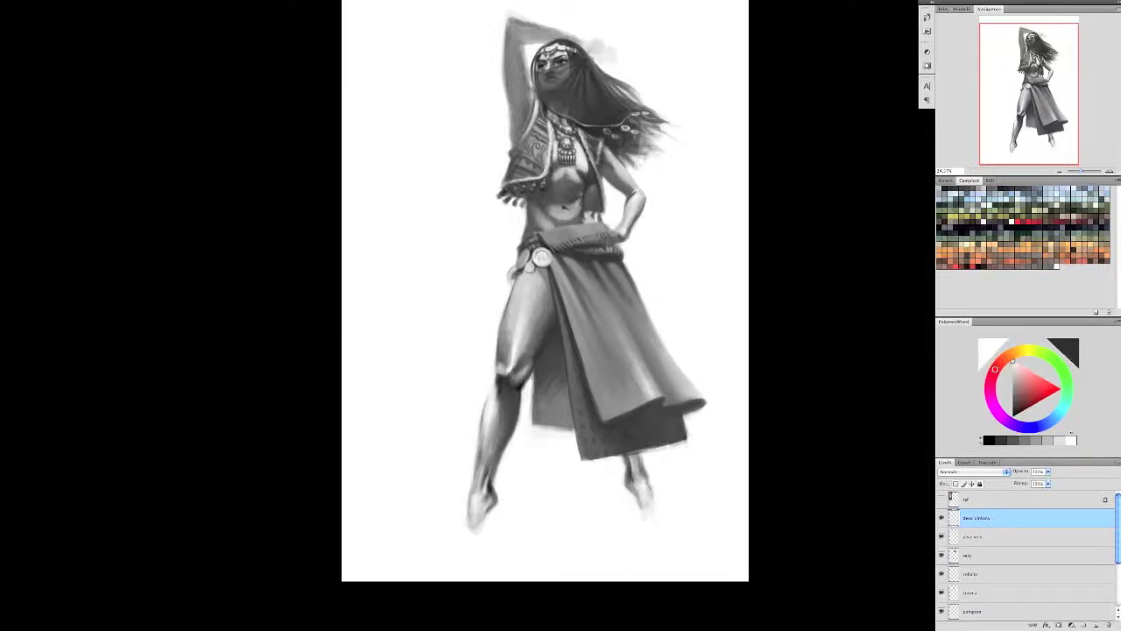
pyautogui.keyDown('alt'); pyautogui.click(392, 218); pyautogui.keyUp('alt')
pyautogui.moveTo(520, 289)
pyautogui.mouseDown()
pyautogui.moveTo(543, 271)
pyautogui.moveTo(520, 296)
pyautogui.moveTo(543, 271)
pyautogui.moveTo(533, 275)
pyautogui.mouseUp()
pyautogui.keyDown('alt'); pyautogui.click(531, 287); pyautogui.keyUp('alt')
pyautogui.keyDown('alt'); pyautogui.click(663, 370); pyautogui.keyUp('alt')
pyautogui.keyDown('alt'); pyautogui.click(523, 280); pyautogui.keyUp('alt')
pyautogui.click(1015, 517)
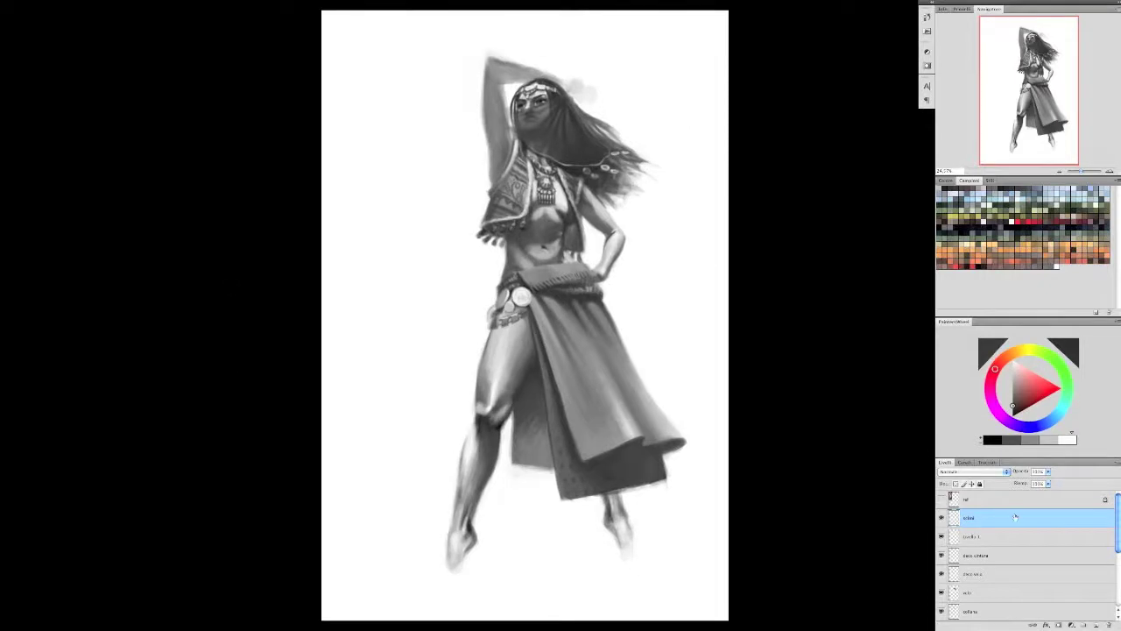
# - Paint a lighter-grey sword hilt at the hand on the right hip, switching brushes
pyautogui.moveTo(602, 291); pyautogui.dragTo(637, 257)
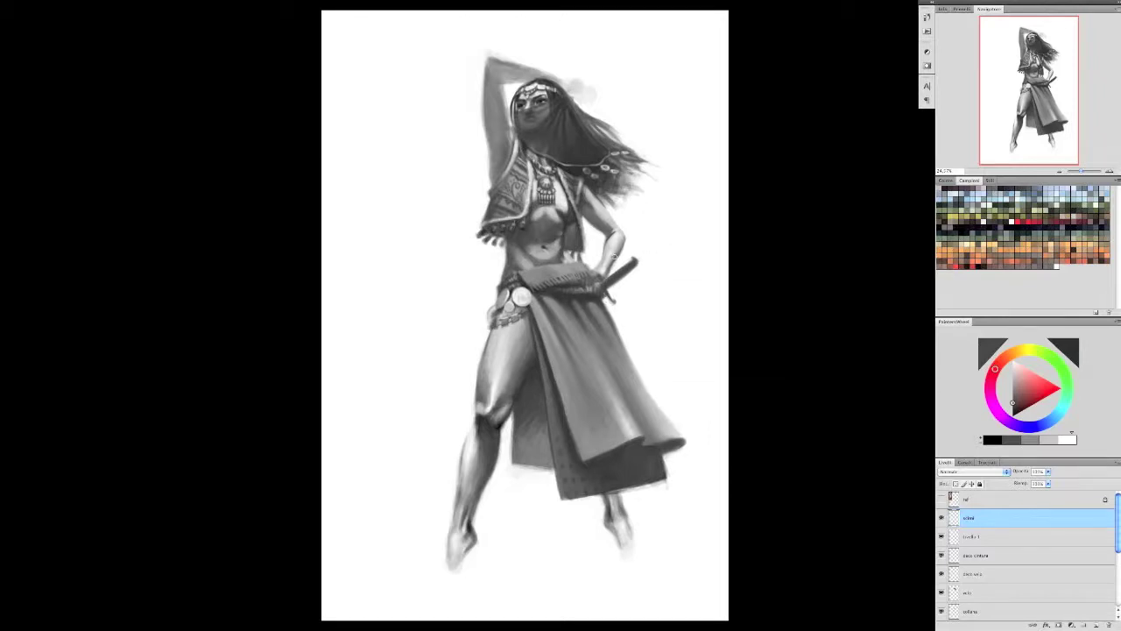
pyautogui.click(1012, 392)
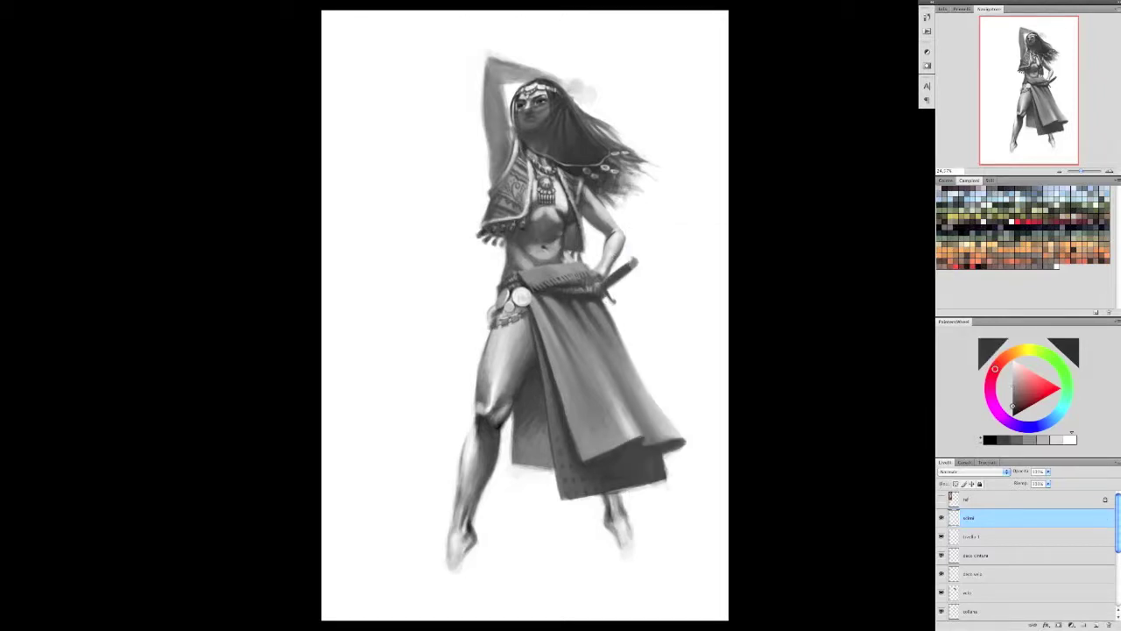
pyautogui.rightClick(648, 252)
pyautogui.click(687, 173)
pyautogui.rightClick(703, 289)
pyautogui.click(613, 274)
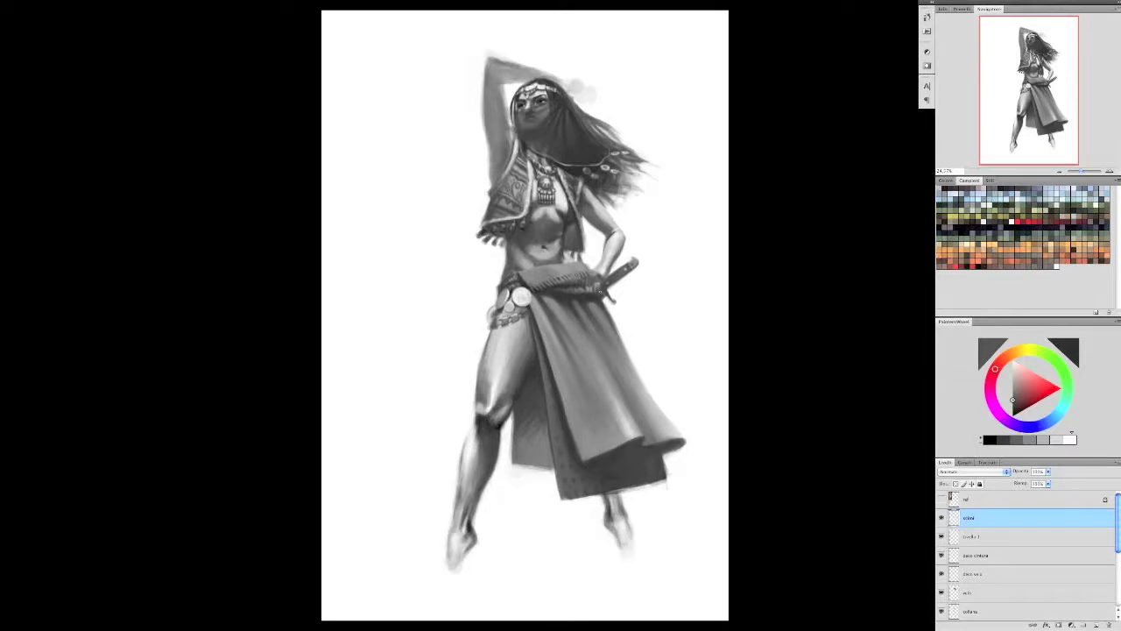
pyautogui.rightClick(569, 305)
# - Paint a thin blade across the left thigh and a dagger hilt left of the belt
pyautogui.moveTo(517, 347)
pyautogui.mouseDown()
pyautogui.moveTo(447, 370)
pyautogui.moveTo(464, 360)
pyautogui.mouseUp()
pyautogui.keyDown('alt'); pyautogui.click(480, 347); pyautogui.keyUp('alt')
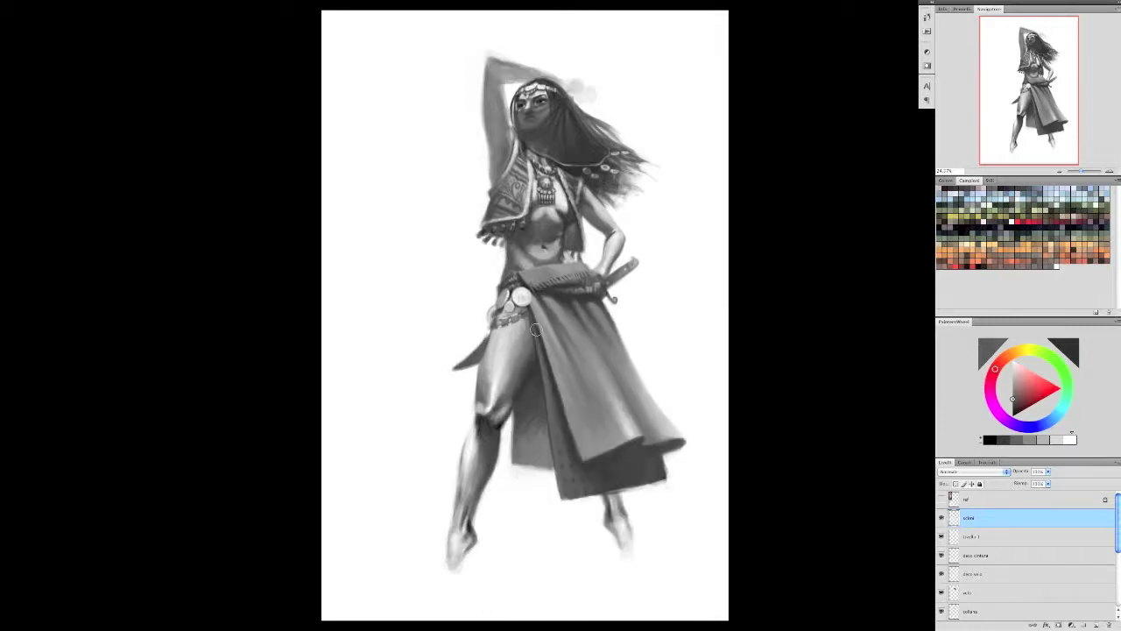
pyautogui.moveTo(496, 268)
pyautogui.mouseDown()
pyautogui.moveTo(496, 291)
pyautogui.moveTo(501, 282)
pyautogui.mouseUp()
pyautogui.rightClick(501, 278)
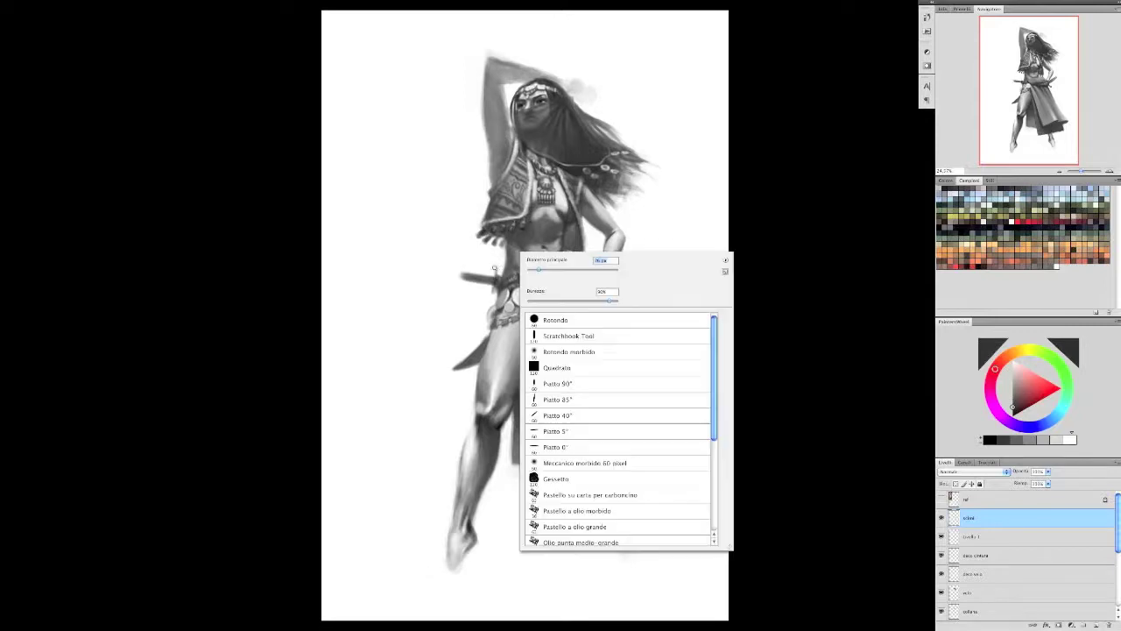
pyautogui.press('Escape')
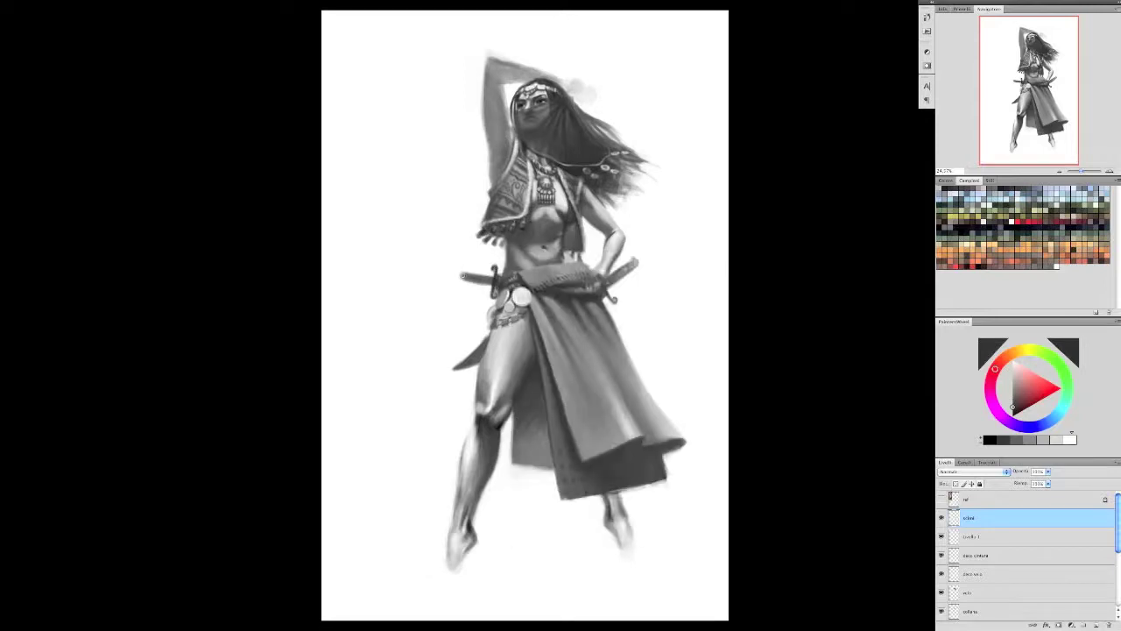
pyautogui.rightClick(469, 219)
pyautogui.rightClick(490, 240)
pyautogui.press('Escape')
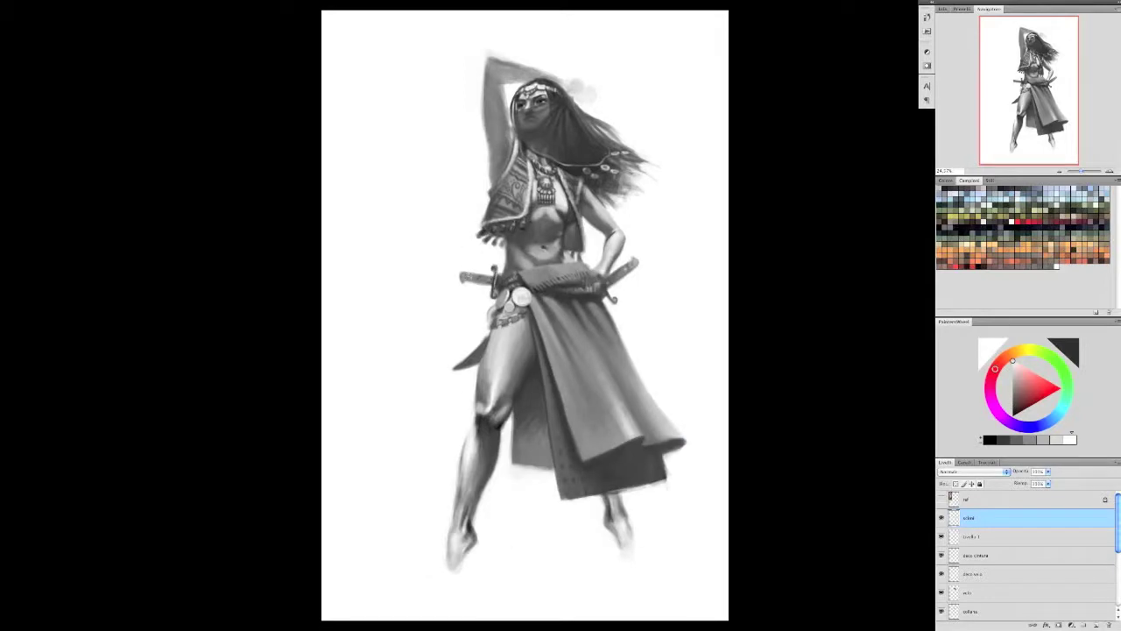
pyautogui.rightClick(487, 234)
pyautogui.press('Escape')
pyautogui.hotkey('alt', '[')
# - Merge the sword layer into deco cintura and paint light strokes on the raised arm
pyautogui.hotkey('ctrl', 'e')
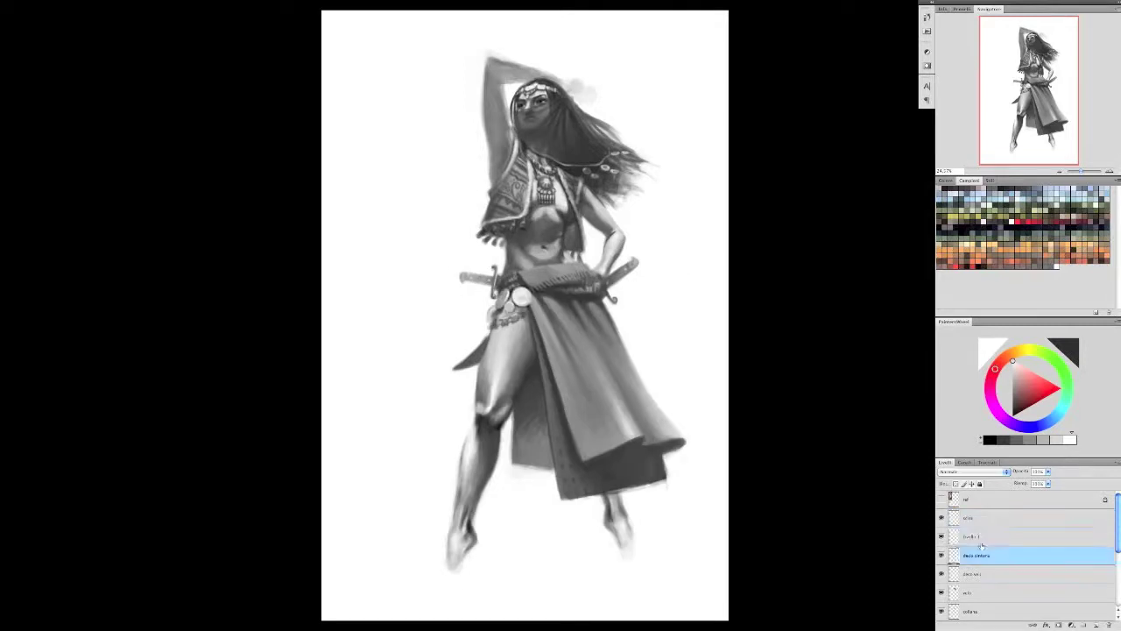
pyautogui.keyDown('alt'); pyautogui.click(526, 205); pyautogui.keyUp('alt')
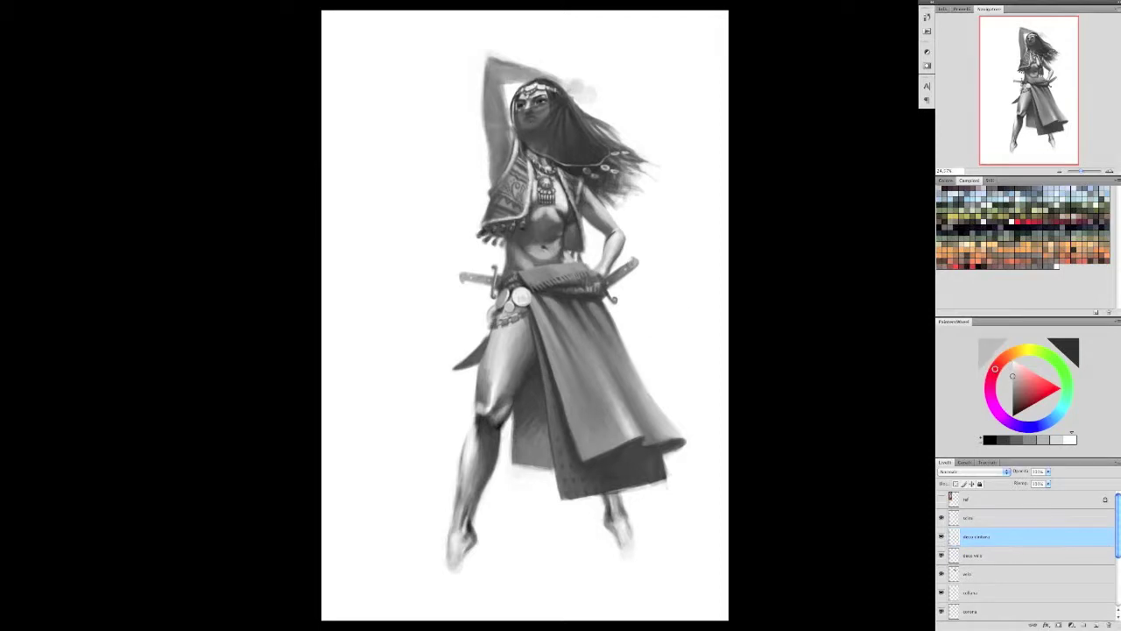
pyautogui.keyDown('alt'); pyautogui.click(492, 97); pyautogui.keyUp('alt')
pyautogui.rightClick(499, 91)
pyautogui.press('Escape')
pyautogui.moveTo(488, 96)
pyautogui.mouseDown()
pyautogui.moveTo(486, 128)
pyautogui.moveTo(502, 110)
pyautogui.moveTo(508, 122)
pyautogui.moveTo(499, 126)
pyautogui.moveTo(501, 101)
pyautogui.moveTo(510, 149)
pyautogui.moveTo(517, 83)
pyautogui.moveTo(548, 71)
pyautogui.moveTo(504, 81)
pyautogui.moveTo(496, 62)
pyautogui.mouseUp()
# - Show the ref photo and retouch the raised arm and hand with light and dark tones
pyautogui.keyDown('alt'); pyautogui.click(489, 97); pyautogui.keyUp('alt')
pyautogui.rightClick(501, 91)
pyautogui.press('Escape')
pyautogui.keyDown('alt'); pyautogui.click(495, 114); pyautogui.keyUp('alt')
pyautogui.keyDown('alt'); pyautogui.click(486, 100); pyautogui.keyUp('alt')
pyautogui.rightClick(565, 89)
pyautogui.press('Escape')
pyautogui.click(942, 498)
pyautogui.keyDown('alt'); pyautogui.click(526, 68); pyautogui.keyUp('alt')
pyautogui.keyDown('alt'); pyautogui.click(499, 73); pyautogui.keyUp('alt')
pyautogui.keyDown('alt'); pyautogui.click(525, 69); pyautogui.keyUp('alt')
pyautogui.moveTo(488, 60); pyautogui.dragTo(499, 58)
# - Select the base layer, set white as painting colour and hide the reference photo
pyautogui.scroll(-3, 1033, 529)
pyautogui.click(1008, 592)
pyautogui.rightClick(489, 78)
pyautogui.press('Escape')
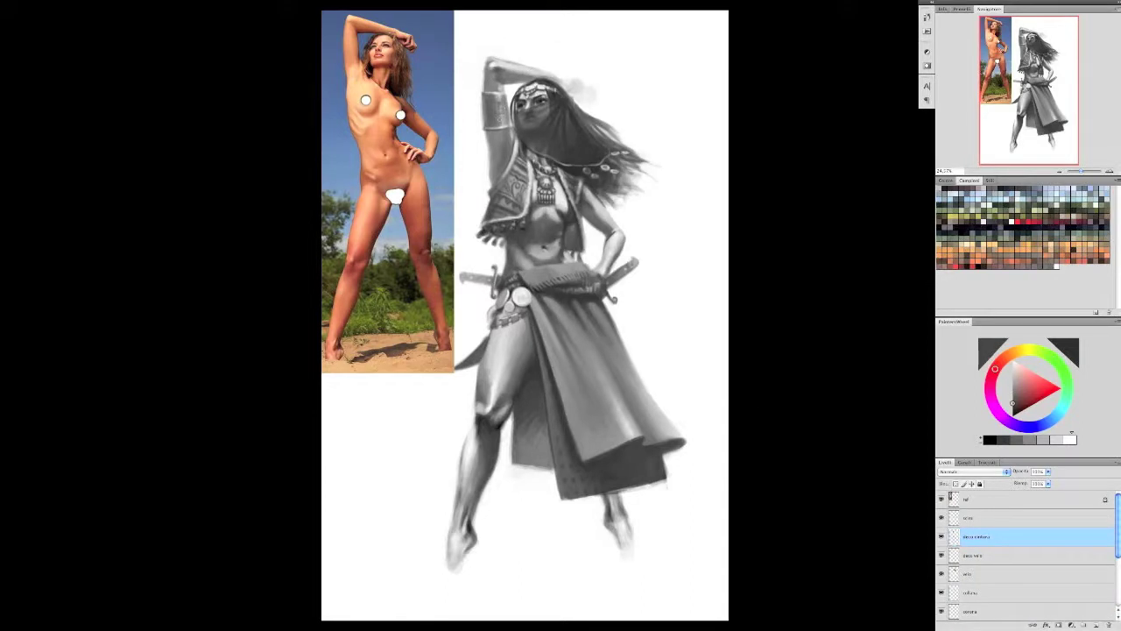
pyautogui.press('x')
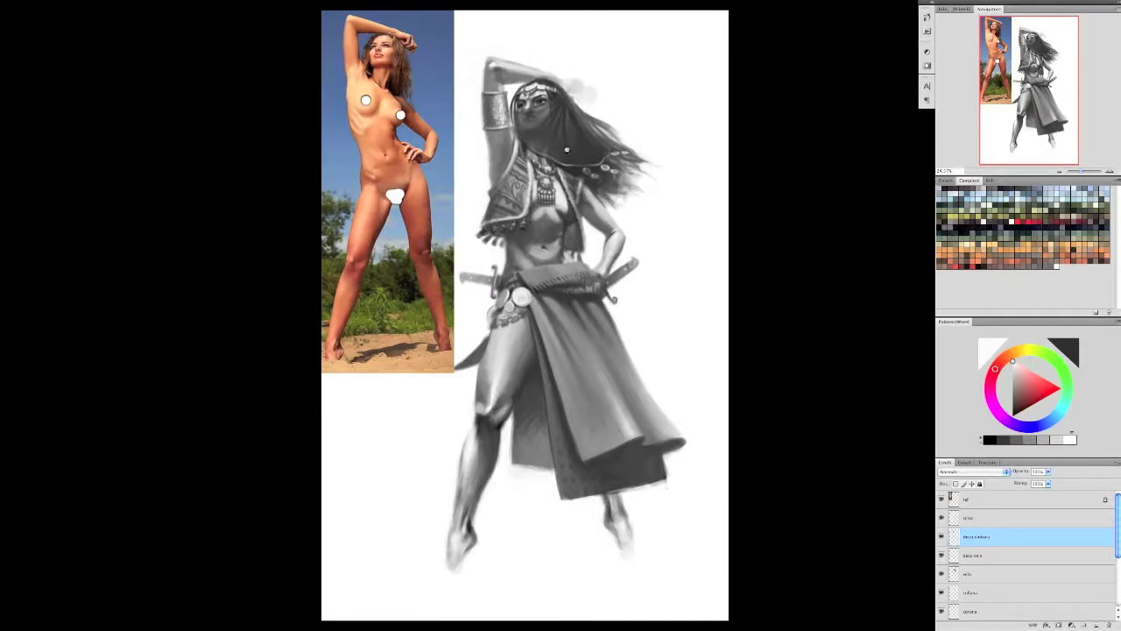
pyautogui.keyDown('alt'); pyautogui.click(578, 110); pyautogui.keyUp('alt')
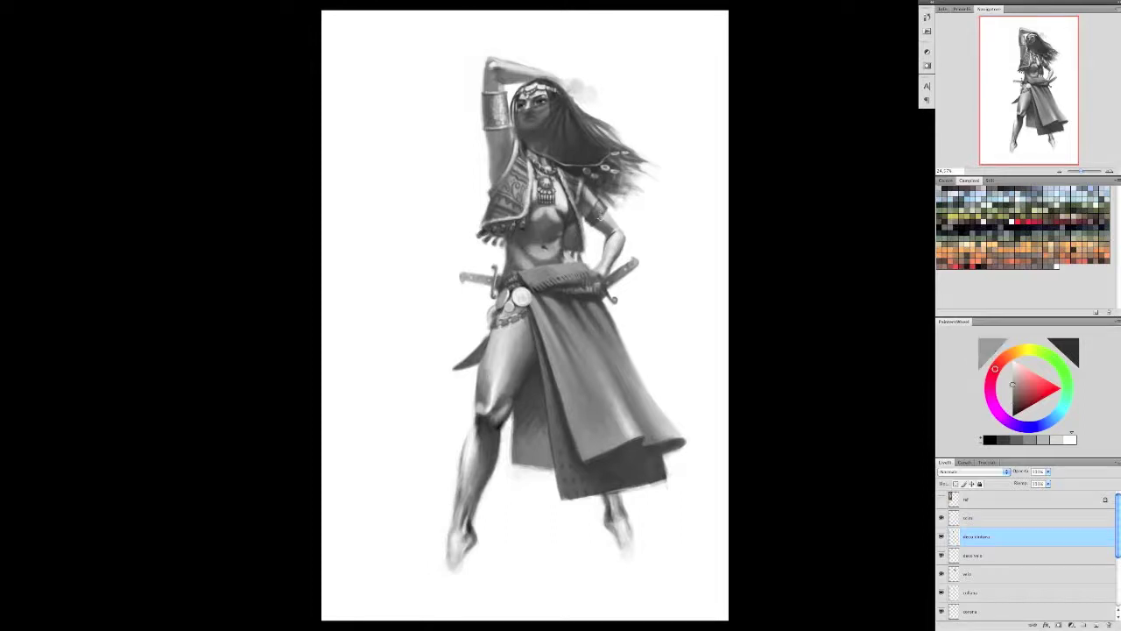
pyautogui.keyDown('alt'); pyautogui.click(601, 218); pyautogui.keyUp('alt')
pyautogui.keyDown('ctrl'); pyautogui.click(615, 504); pyautogui.keyUp('ctrl')
# - Paint a soft horizontal grey shadow beneath the dancer's feet on the lower layer
pyautogui.keyDown('alt'); pyautogui.click(646, 544); pyautogui.keyUp('alt')
pyautogui.moveTo(646, 544); pyautogui.dragTo(548, 555)
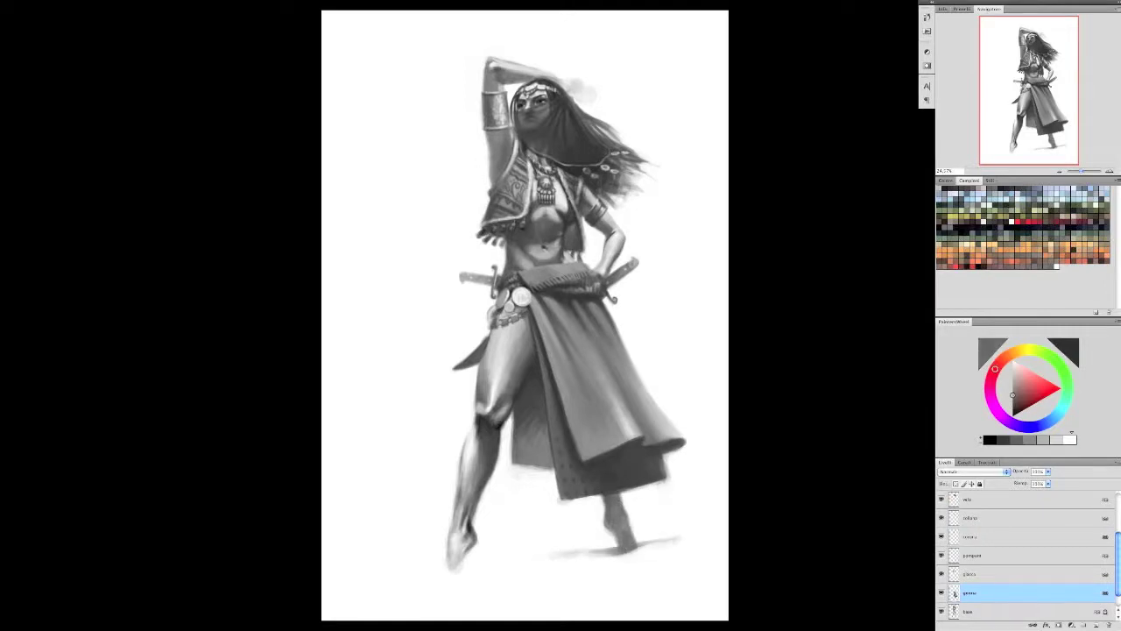
pyautogui.keyDown('alt'); pyautogui.click(548, 356); pyautogui.keyUp('alt')
pyautogui.keyDown('alt'); pyautogui.click(542, 101); pyautogui.keyUp('alt')
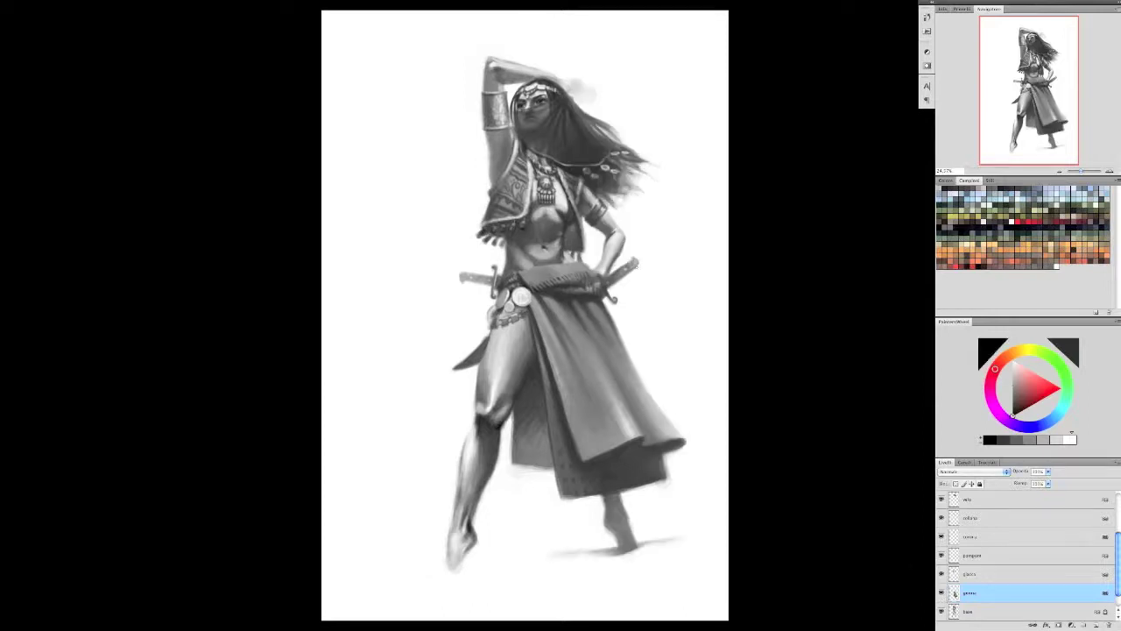
pyautogui.scroll(3, 1025, 552)
pyautogui.click(975, 517)
# - Bring the deco gonna layer to the top, sampling belt greys and discarding an extra layer
pyautogui.press('x')
pyautogui.moveTo(534, 267); pyautogui.dragTo(582, 268)
pyautogui.keyDown('alt'); pyautogui.click(525, 282); pyautogui.keyUp('alt')
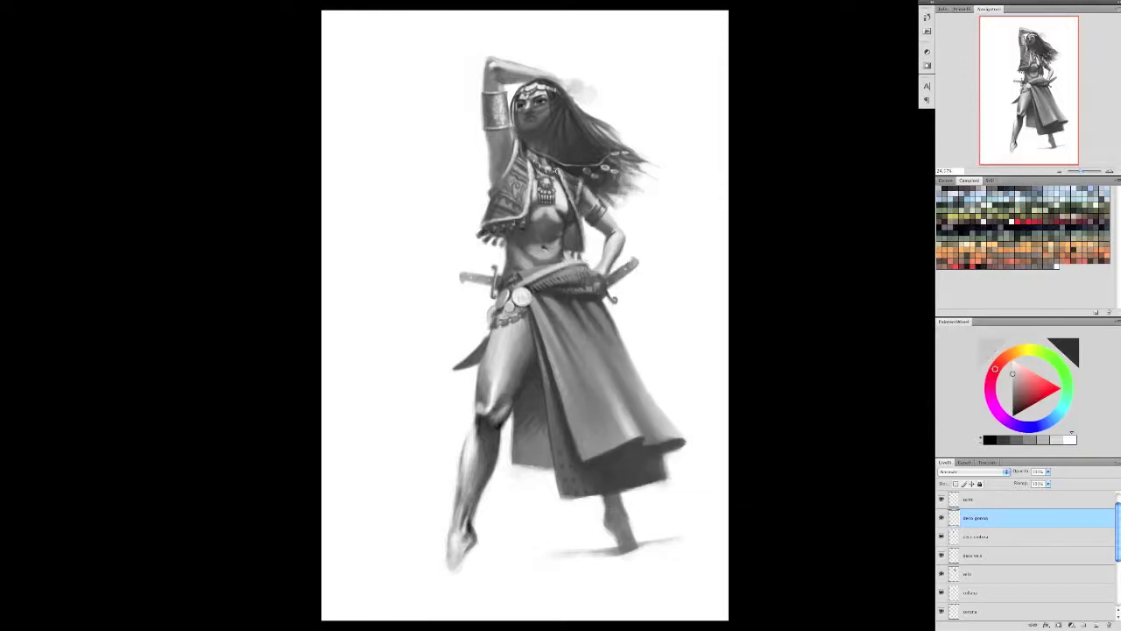
pyautogui.hotkey('ctrl', ']')
pyautogui.keyDown('alt'); pyautogui.click(516, 277); pyautogui.keyUp('alt')
pyautogui.rightClick(548, 251)
pyautogui.press('Escape')
pyautogui.keyDown('alt'); pyautogui.click(585, 261); pyautogui.keyUp('alt')
pyautogui.hotkey('ctrl', 'shift', 'alt', 'n')
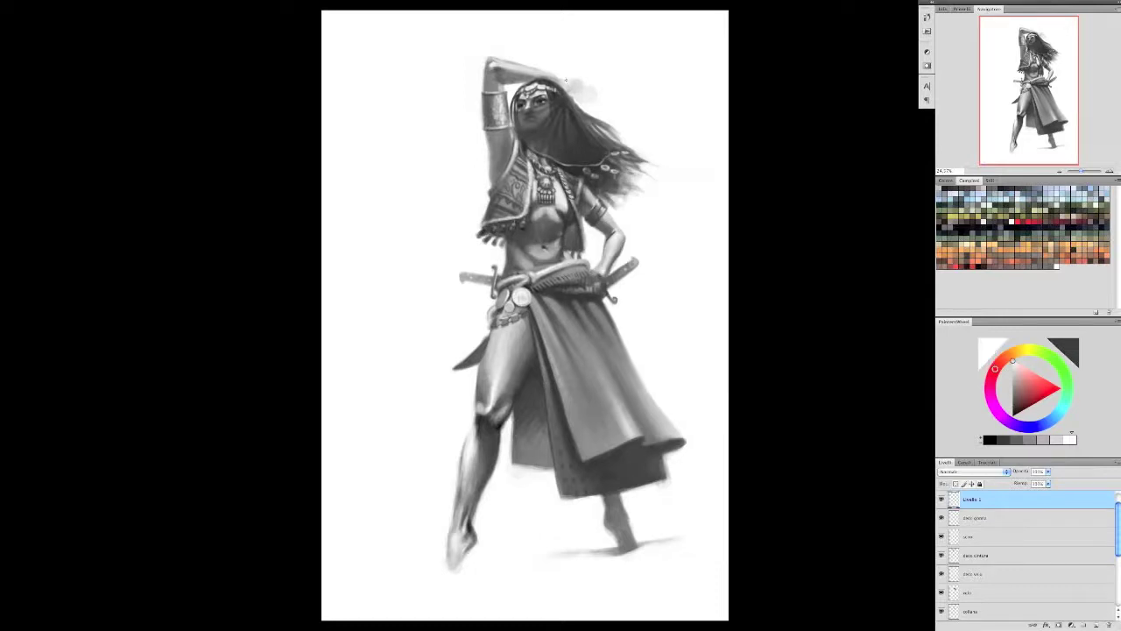
pyautogui.hotkey('ctrl', 'e')
# - On the deco velo layer, dab small grey touches onto the hair and resample chest greys
pyautogui.click(977, 555)
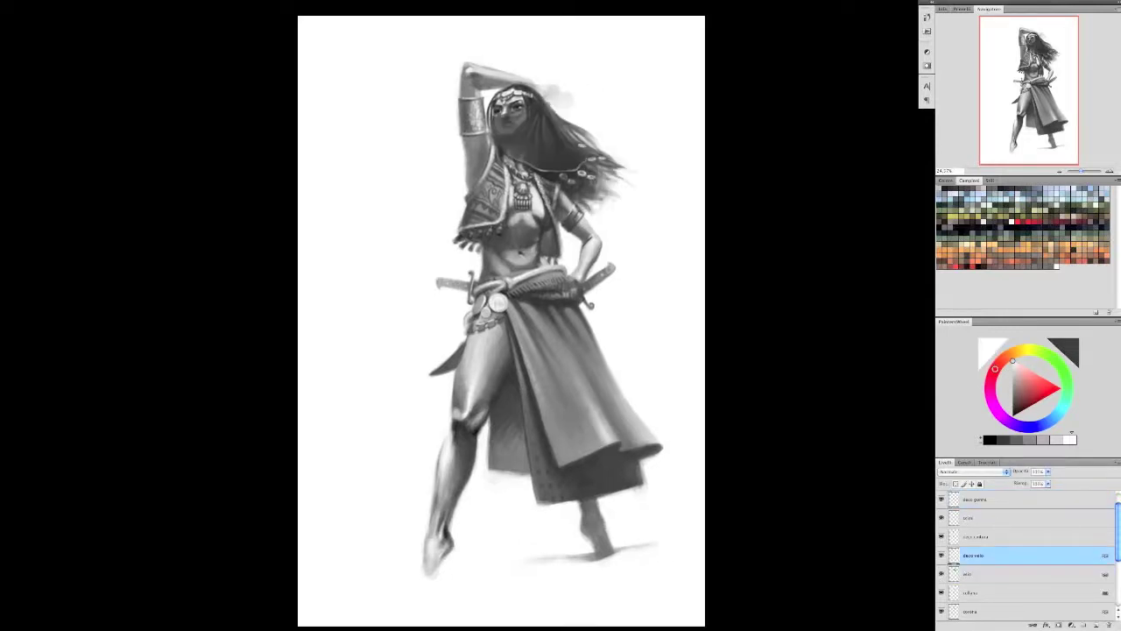
pyautogui.keyDown('alt'); pyautogui.click(561, 394); pyautogui.keyUp('alt')
pyautogui.keyDown('alt'); pyautogui.click(561, 394); pyautogui.keyUp('alt')
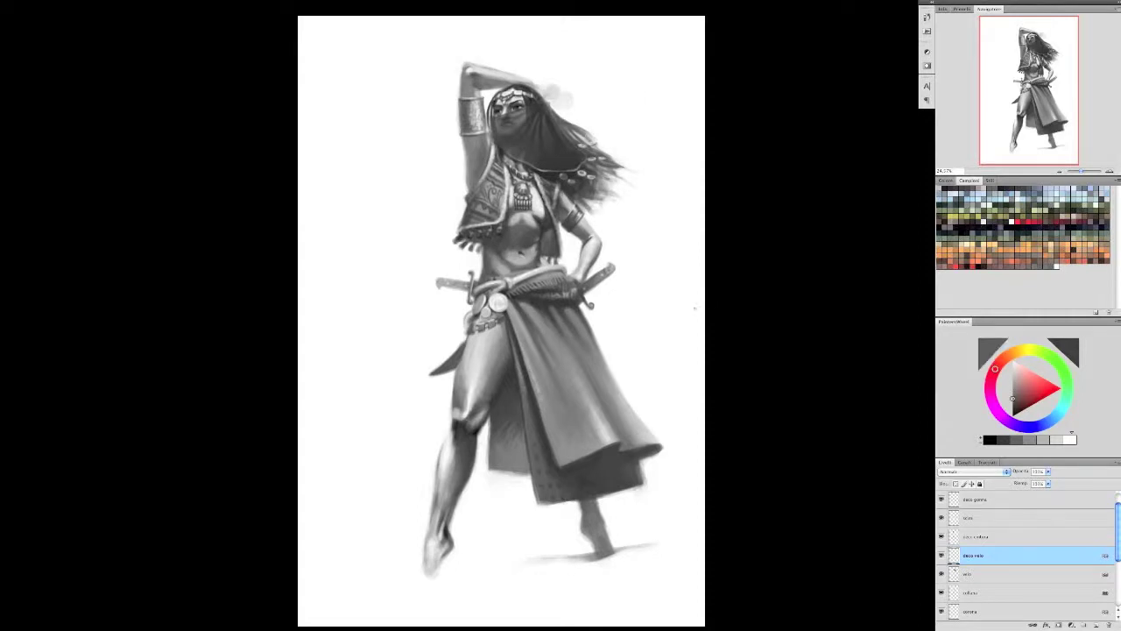
pyautogui.keyDown('alt'); pyautogui.click(565, 158); pyautogui.keyUp('alt')
pyautogui.keyDown('alt'); pyautogui.click(567, 158); pyautogui.keyUp('alt')
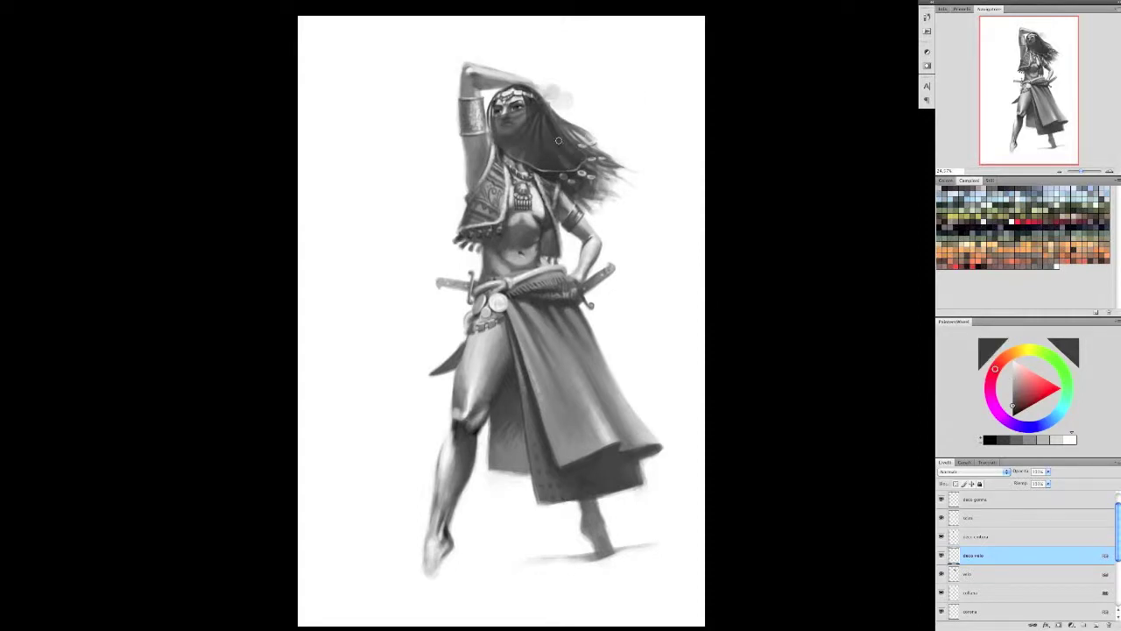
pyautogui.keyDown('alt'); pyautogui.click(531, 148); pyautogui.keyUp('alt')
pyautogui.keyDown('alt'); pyautogui.click(526, 232); pyautogui.keyUp('alt')
pyautogui.keyDown('alt'); pyautogui.click(518, 232); pyautogui.keyUp('alt')
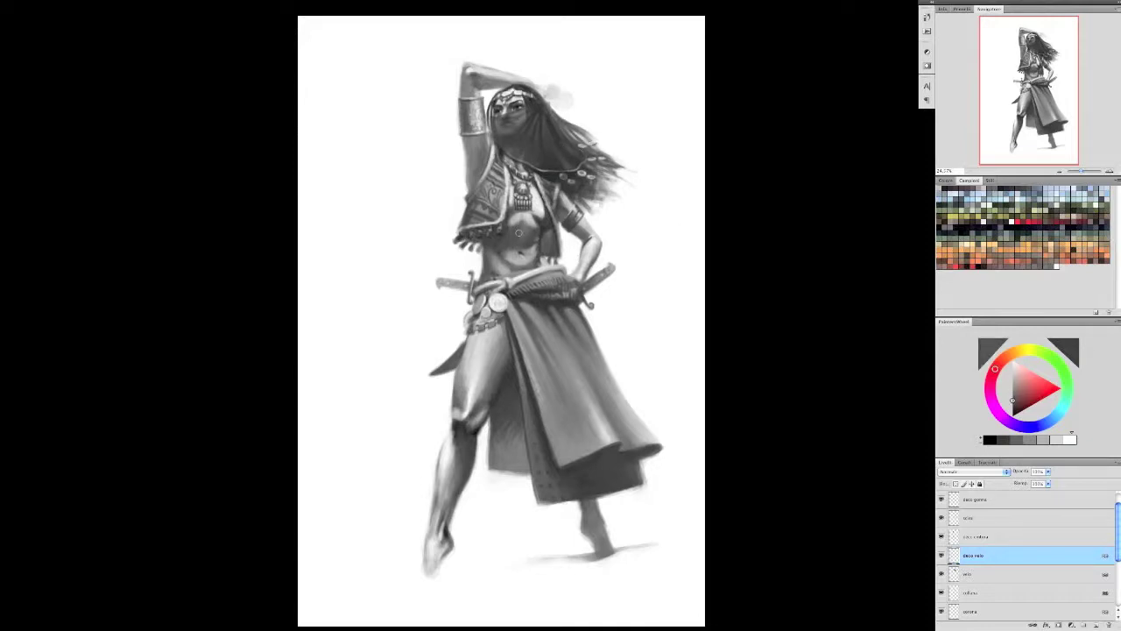
# - On the deco gonna layer, paint light fringe strokes along the skirt hem
pyautogui.keyDown('ctrl'); pyautogui.click(617, 441); pyautogui.keyUp('ctrl')
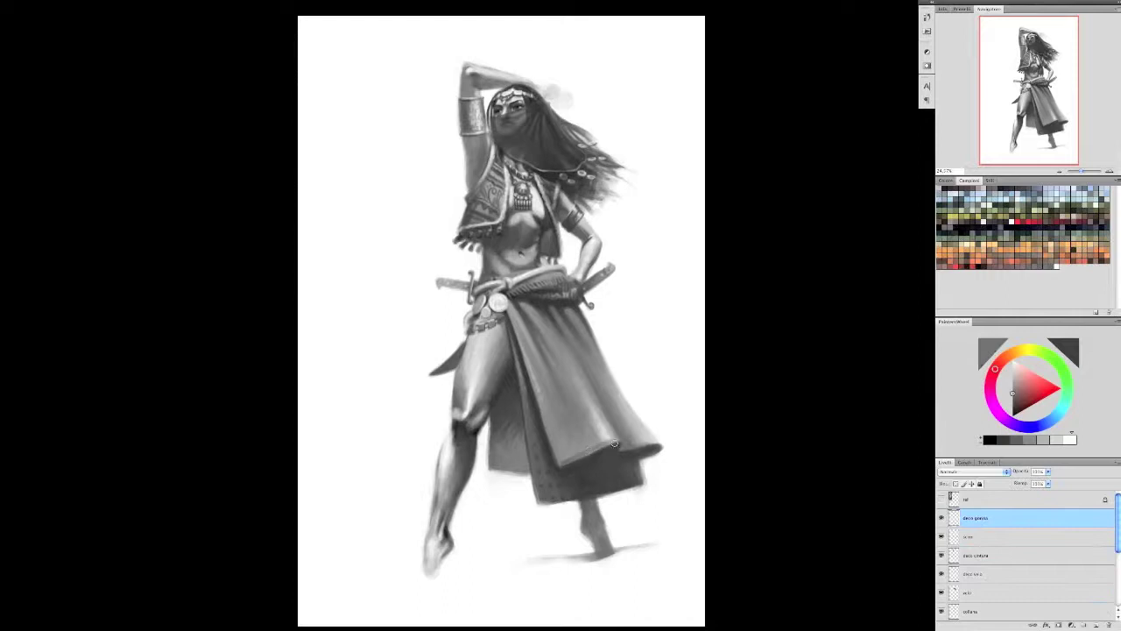
pyautogui.rightClick(641, 447)
pyautogui.press('Escape')
pyautogui.moveTo(624, 442); pyautogui.dragTo(578, 464)
pyautogui.keyDown('alt'); pyautogui.click(579, 465); pyautogui.keyUp('alt')
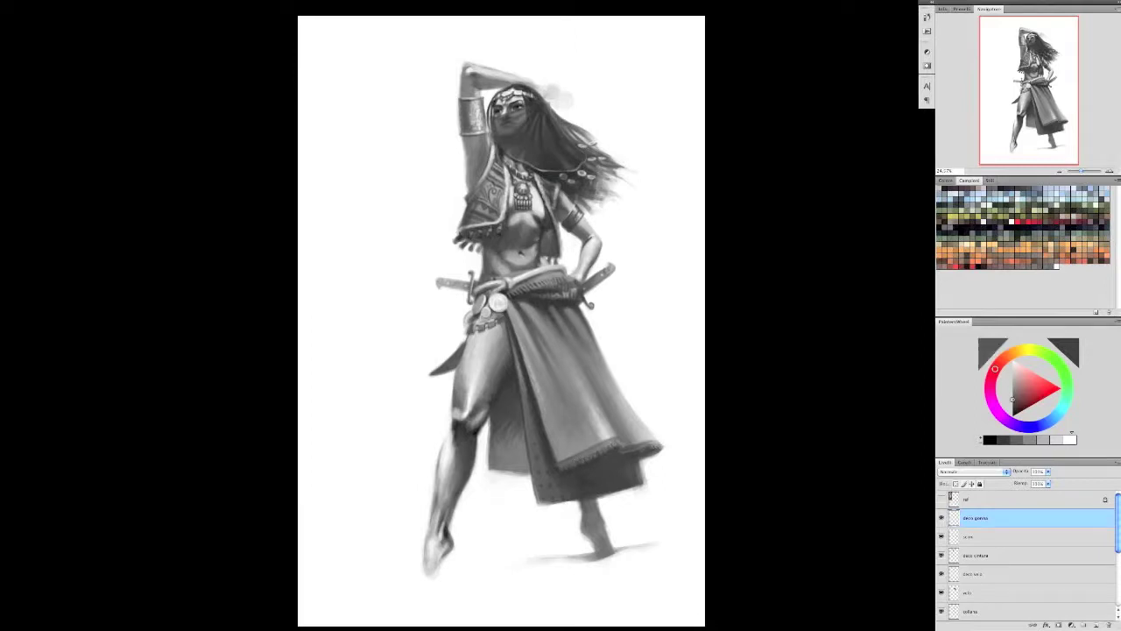
pyautogui.keyDown('alt'); pyautogui.click(653, 450); pyautogui.keyUp('alt')
pyautogui.rightClick(597, 451)
pyautogui.press('Escape')
# - Sample leg greys, switch to the collana layer and pick greys from the hair and raised arm
pyautogui.keyDown('alt'); pyautogui.click(511, 417); pyautogui.keyUp('alt')
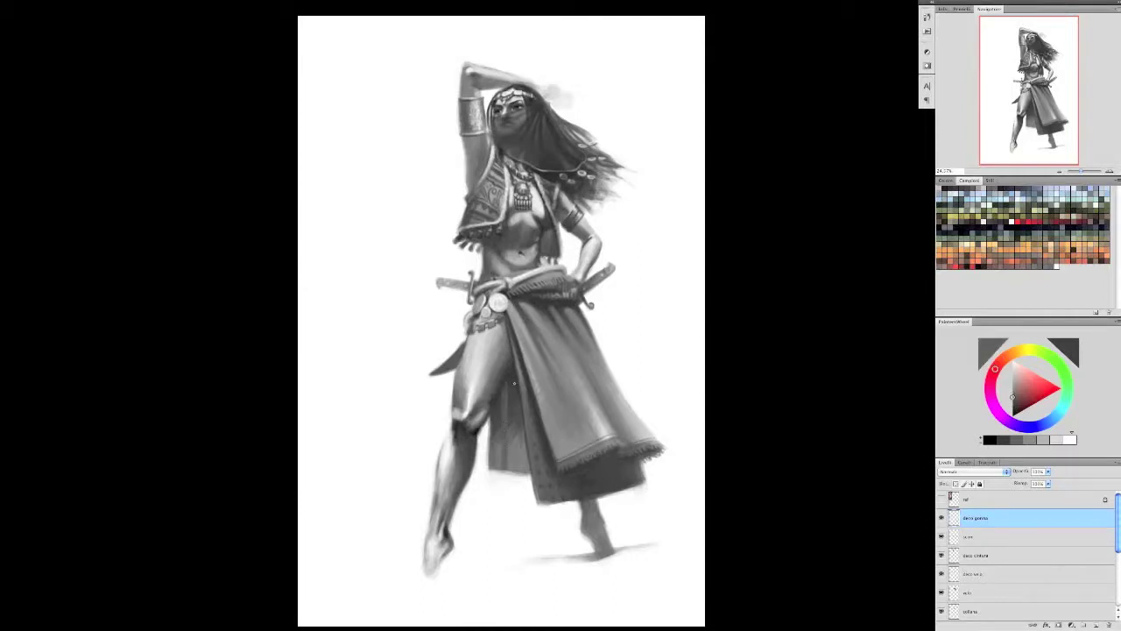
pyautogui.keyDown('alt'); pyautogui.click(510, 383); pyautogui.keyUp('alt')
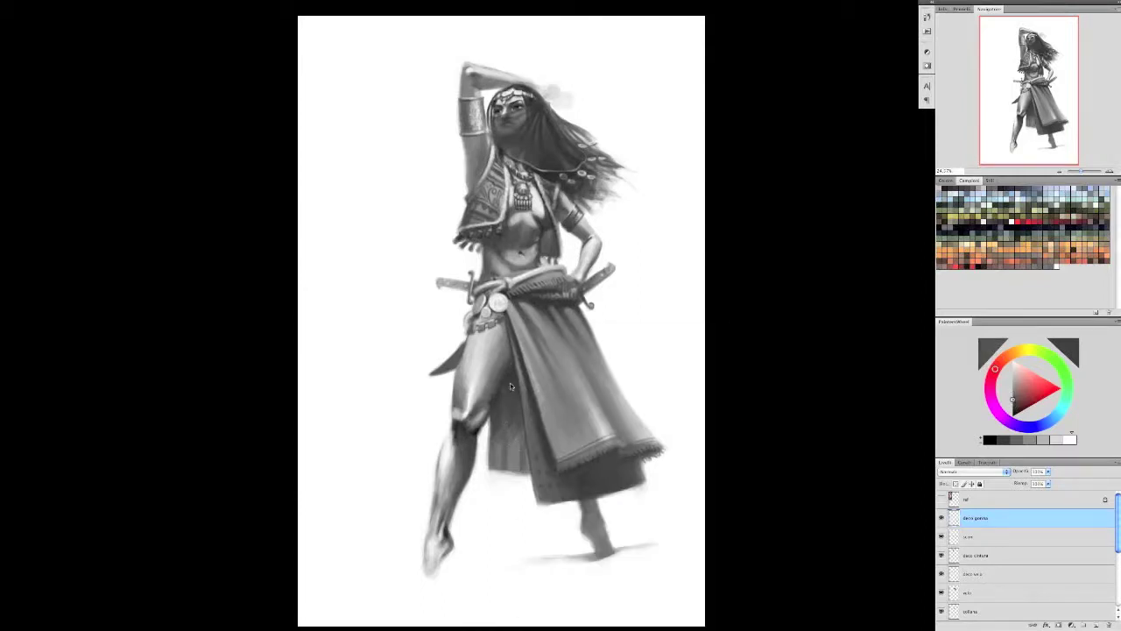
pyautogui.click(971, 611)
pyautogui.press('x')
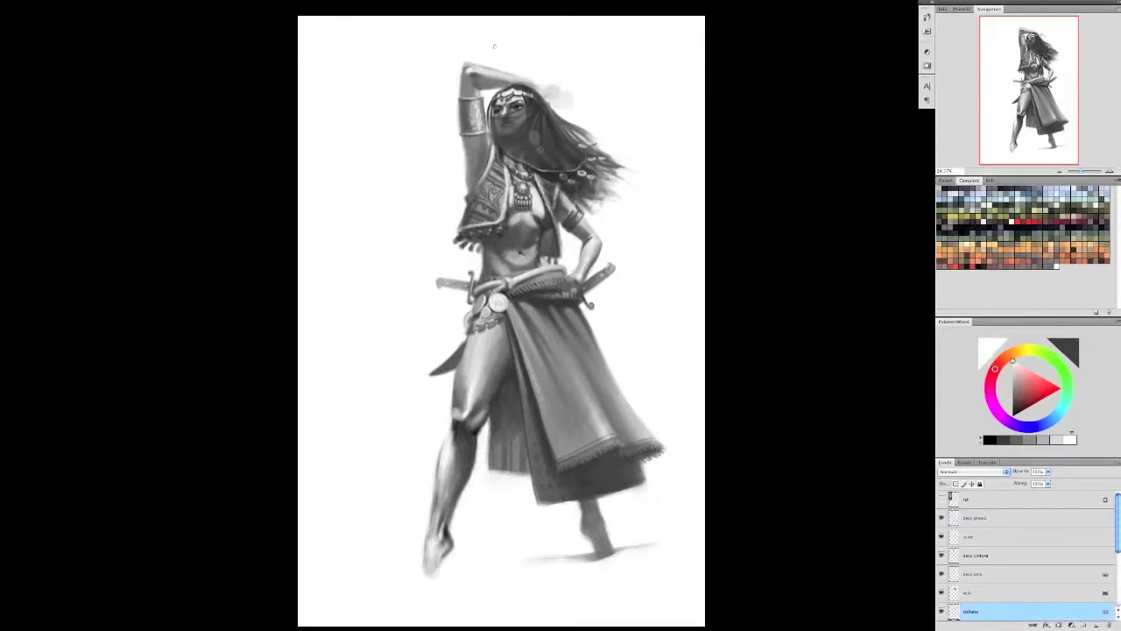
pyautogui.keyDown('alt'); pyautogui.click(505, 158); pyautogui.keyUp('alt')
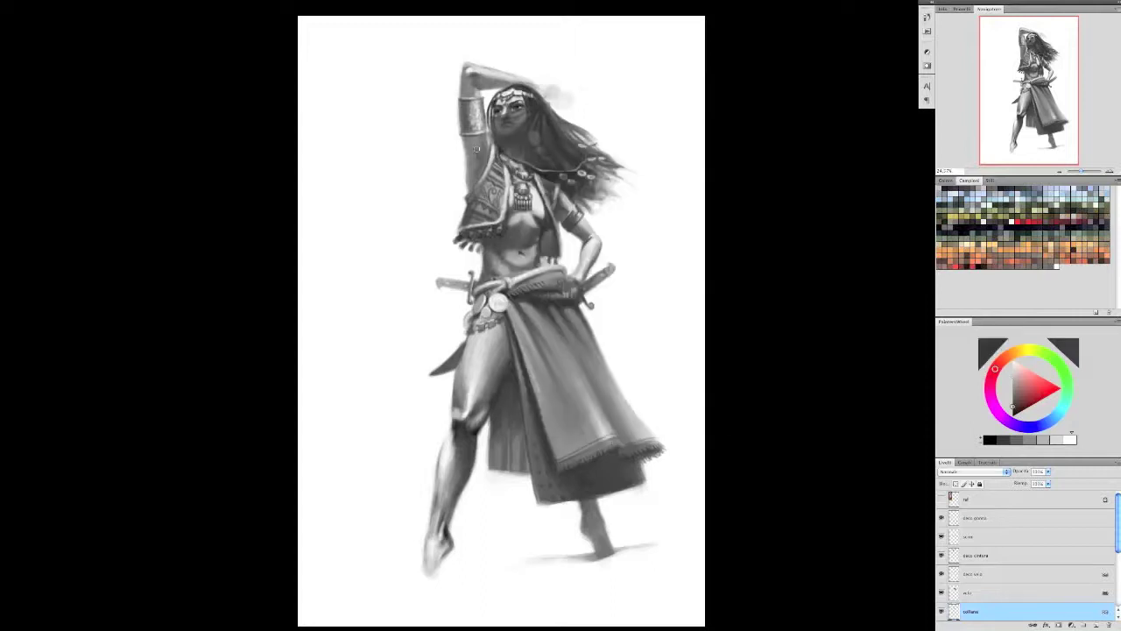
pyautogui.keyDown('alt'); pyautogui.click(471, 147); pyautogui.keyUp('alt')
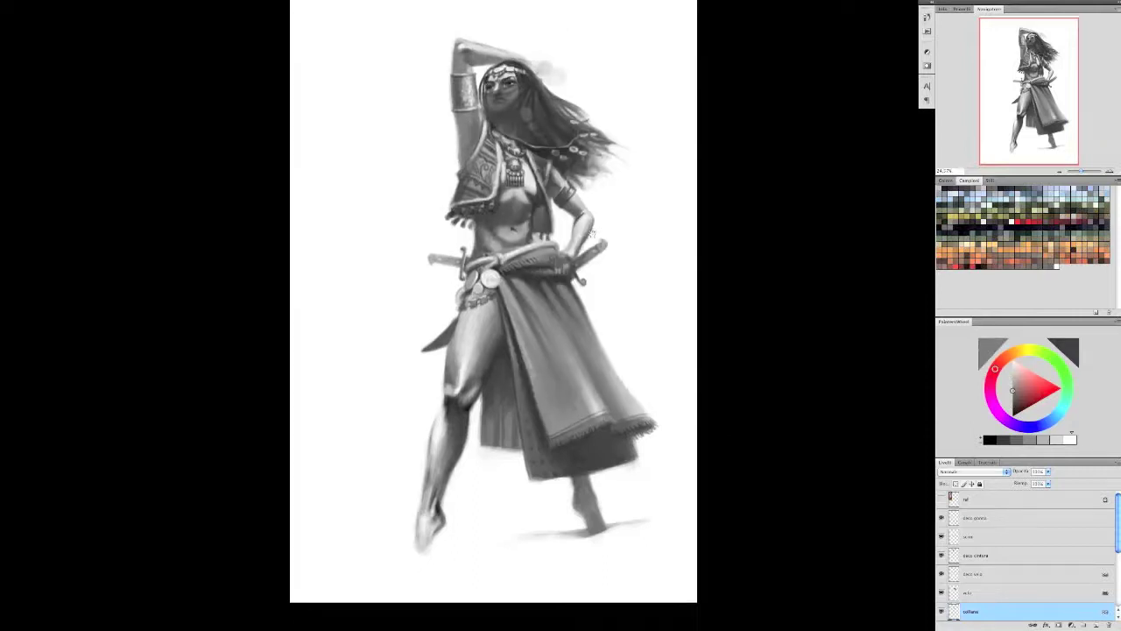
# - Sample greys around the hair and raised hand, dismissing a warning on the layer under ref
pyautogui.keyDown('alt'); pyautogui.click(530, 69); pyautogui.keyUp('alt')
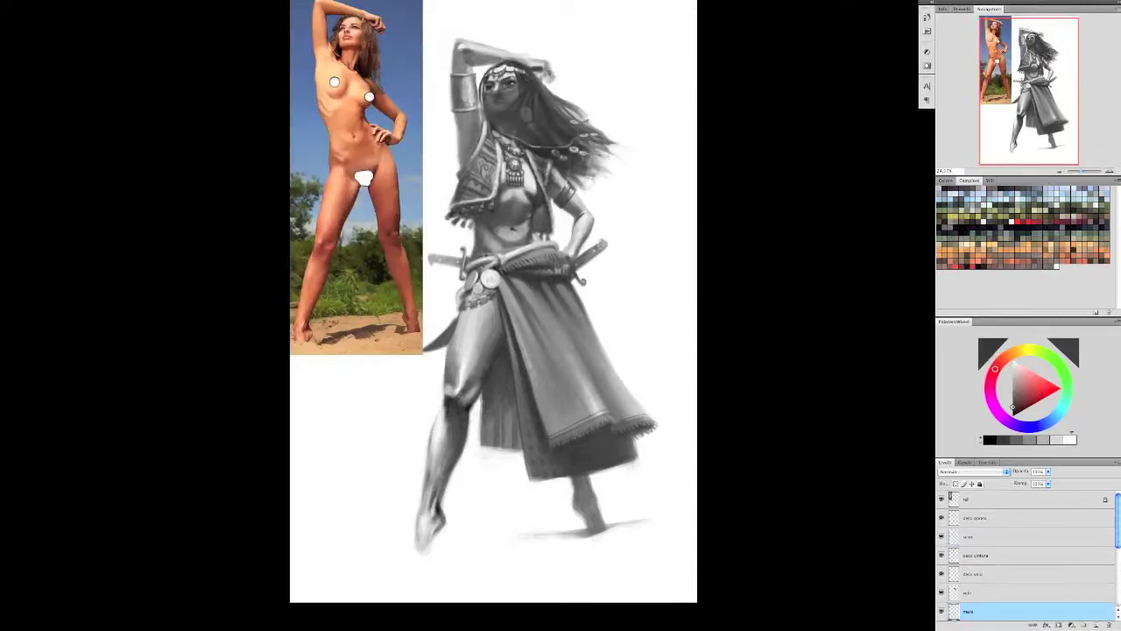
pyautogui.keyDown('alt'); pyautogui.click(543, 73); pyautogui.keyUp('alt')
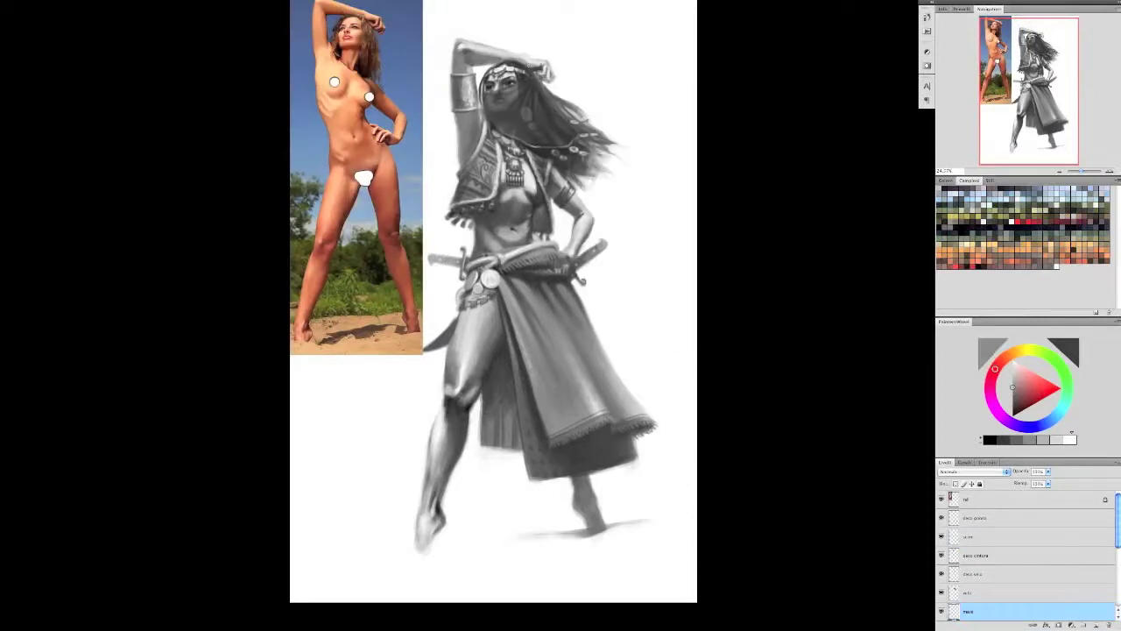
pyautogui.keyDown('alt'); pyautogui.click(547, 79); pyautogui.keyUp('alt')
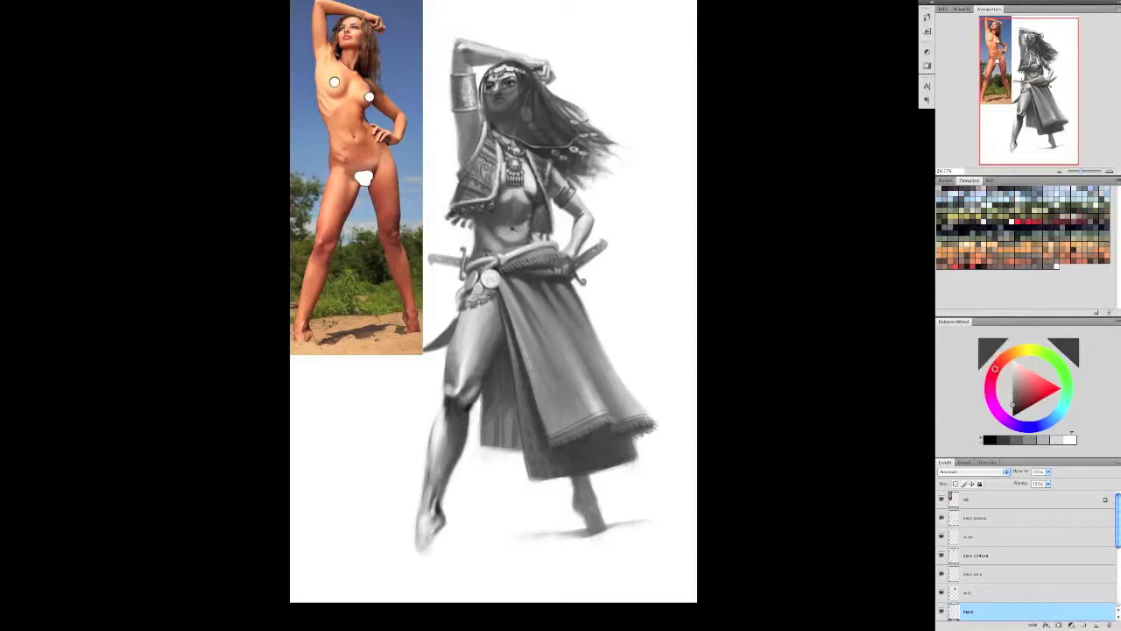
pyautogui.keyDown('ctrl'); pyautogui.click(538, 74); pyautogui.keyUp('ctrl')
pyautogui.keyDown('alt'); pyautogui.click(545, 87); pyautogui.keyUp('alt')
pyautogui.rightClick(549, 70)
pyautogui.press('Escape')
pyautogui.click(548, 74)
pyautogui.press('Return')
# - Sample a range of light and dark tones from the painting's midsection
pyautogui.keyDown('alt'); pyautogui.click(562, 257); pyautogui.keyUp('alt')
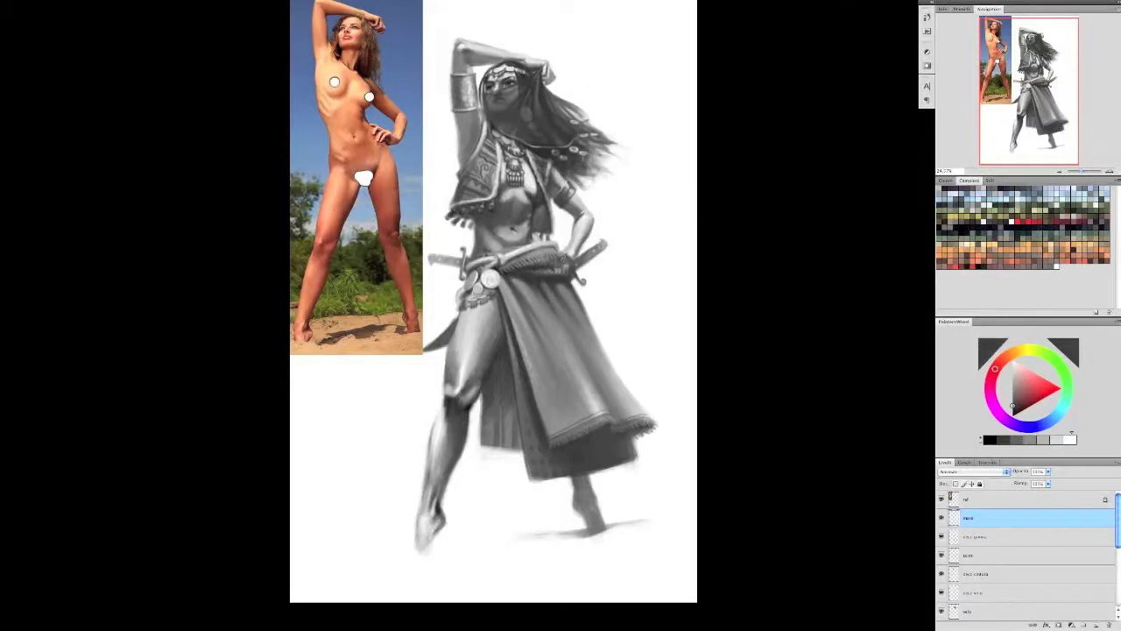
pyautogui.keyDown('alt'); pyautogui.click(568, 259); pyautogui.keyUp('alt')
pyautogui.rightClick(565, 257)
pyautogui.press('Escape')
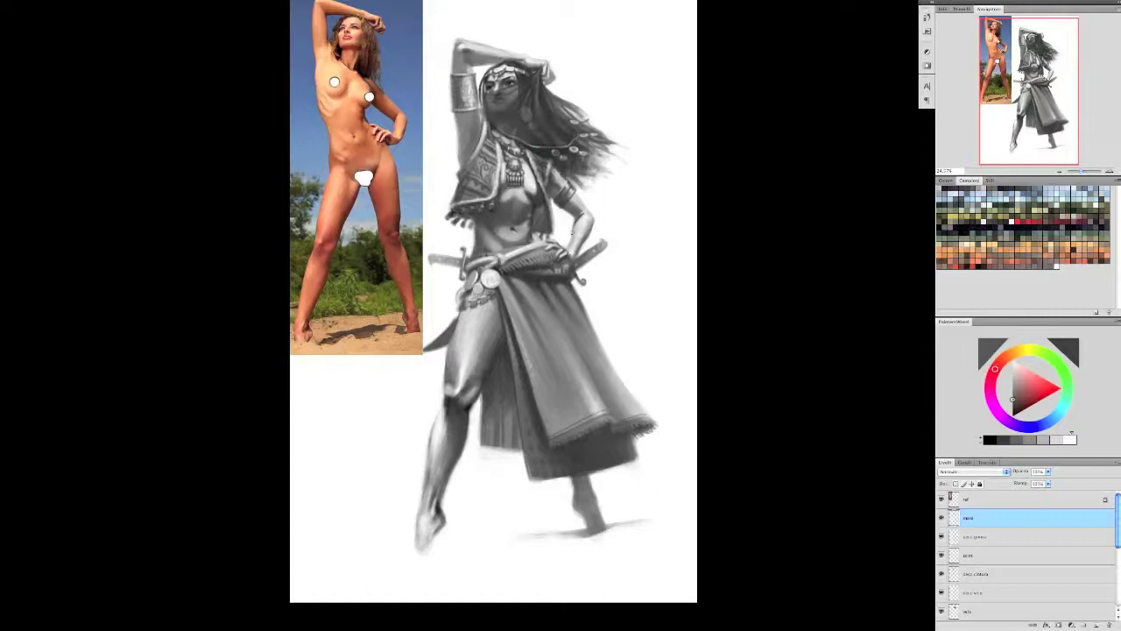
pyautogui.keyDown('alt'); pyautogui.click(561, 246); pyautogui.keyUp('alt')
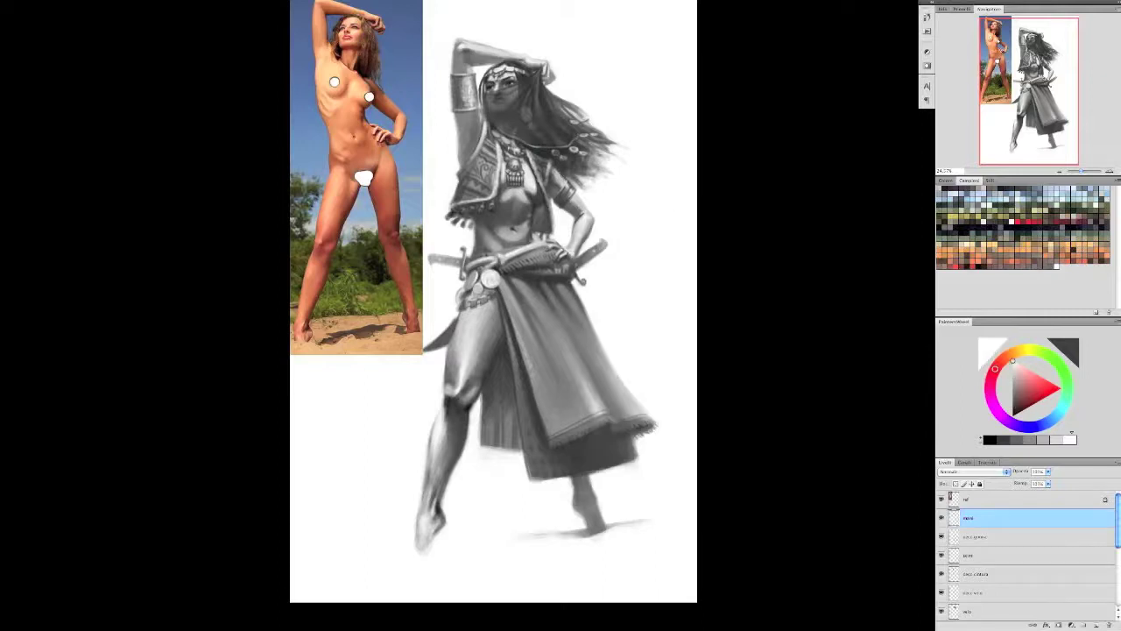
pyautogui.keyDown('alt'); pyautogui.click(568, 251); pyautogui.keyUp('alt')
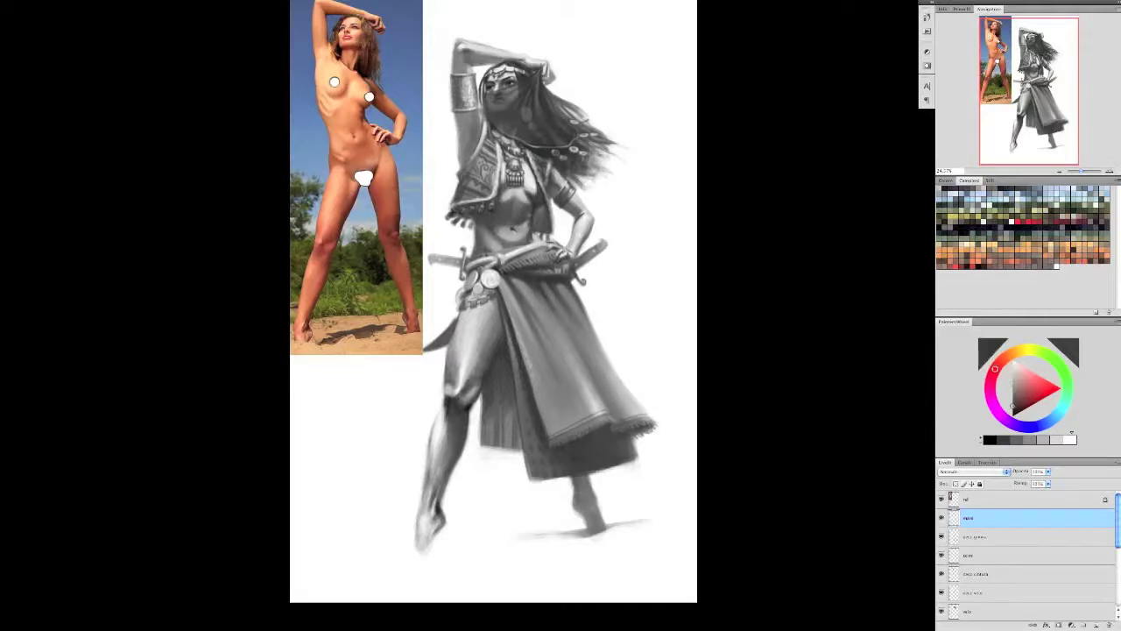
pyautogui.keyDown('alt'); pyautogui.click(567, 254); pyautogui.keyUp('alt')
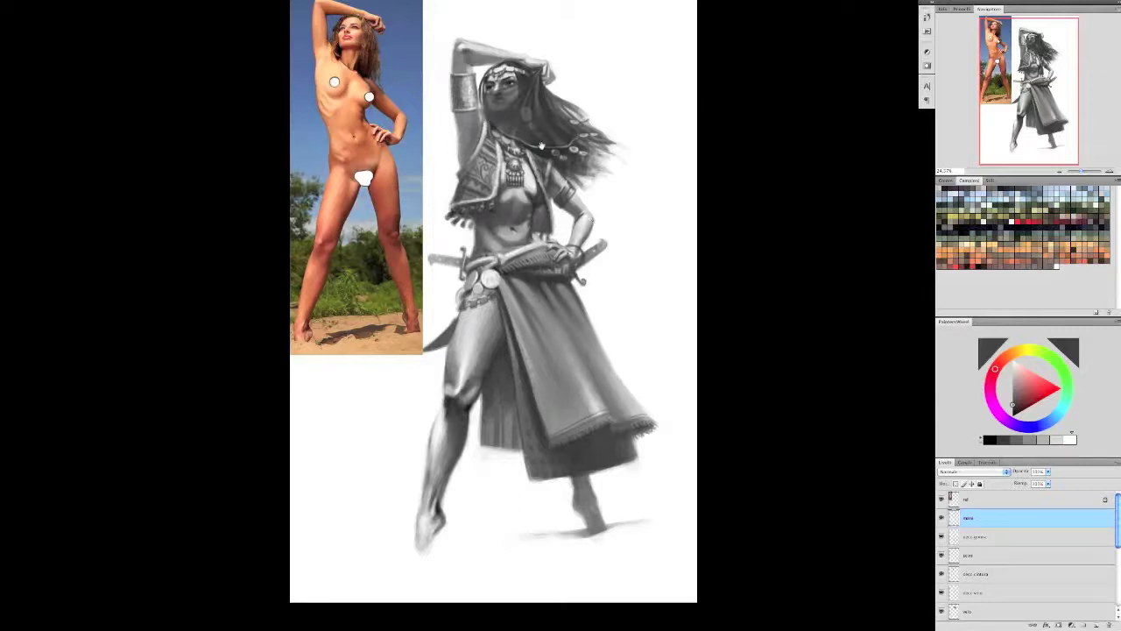
# - Reposition the view, pick a near-white colour, and hide the reference photo layer
pyautogui.moveTo(541, 147); pyautogui.dragTo(574, 109)
pyautogui.scroll(3, 525, 315)
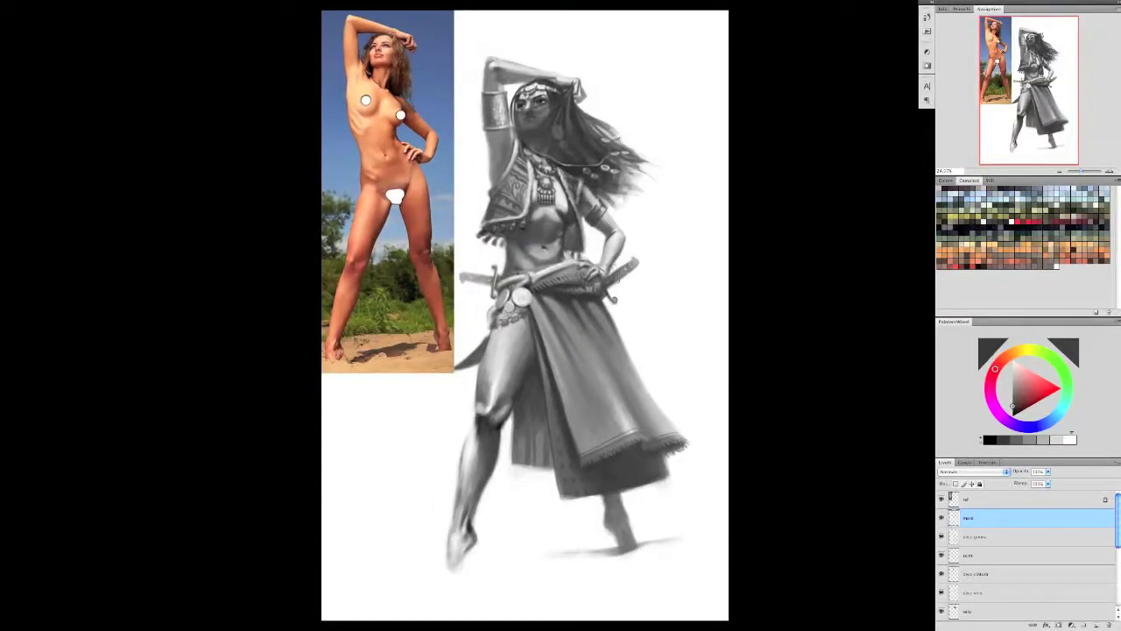
pyautogui.moveTo(487, 145); pyautogui.dragTo(499, 131)
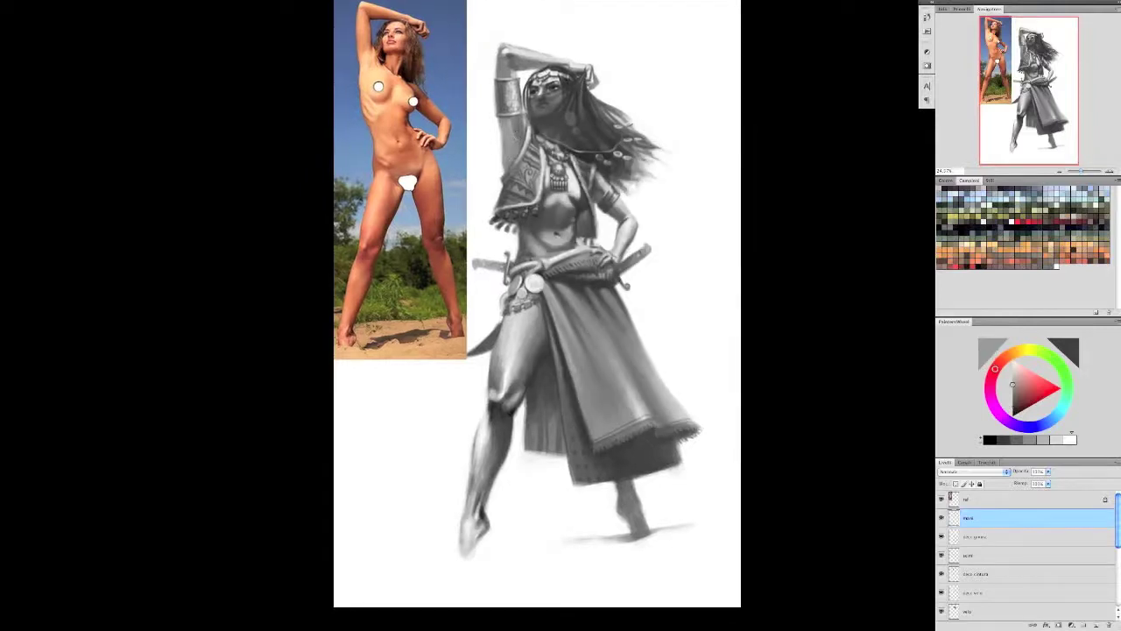
pyautogui.keyDown('alt'); pyautogui.click(512, 143); pyautogui.keyUp('alt')
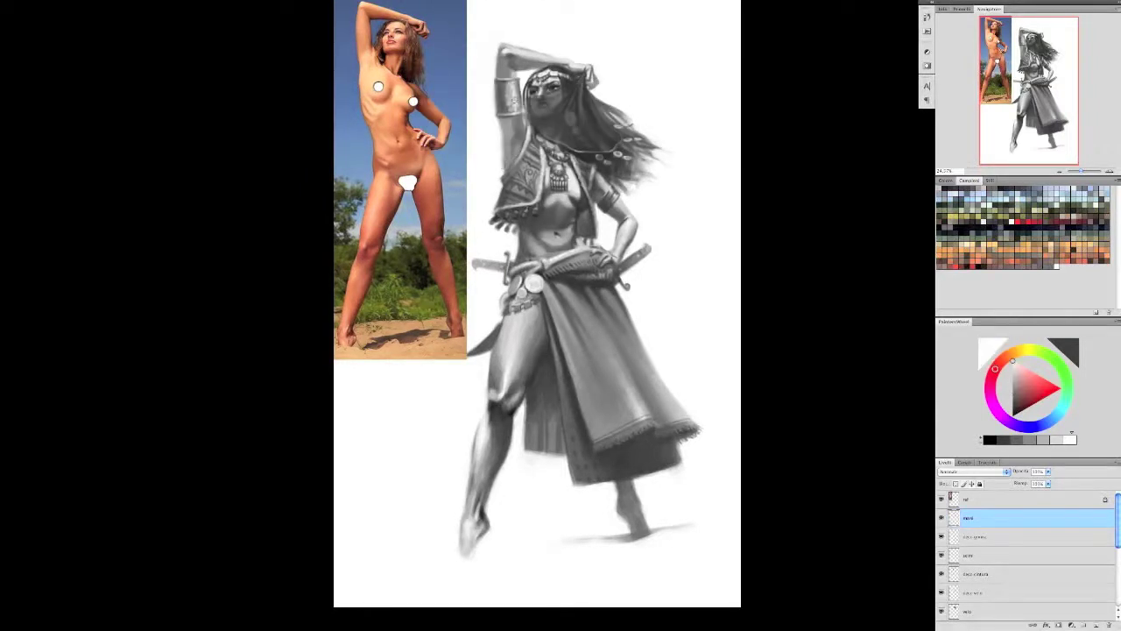
pyautogui.click(941, 498)
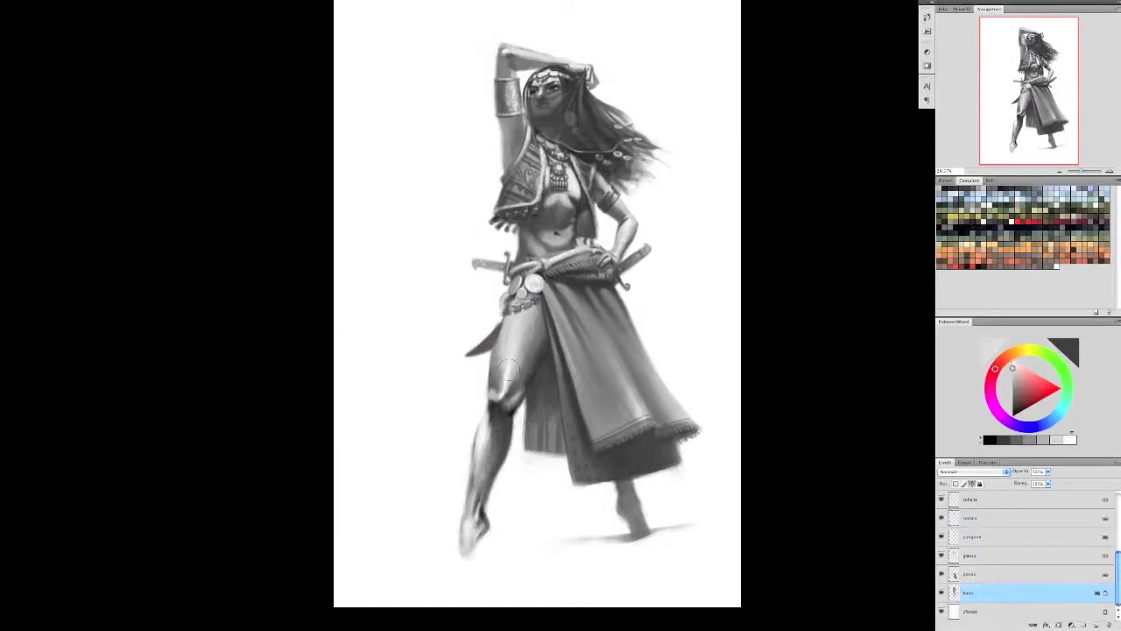
# - Add a new layer for the leg decoration and paint the first anklet strokes at the ankle
pyautogui.moveTo(490, 420); pyautogui.dragTo(487, 339)
pyautogui.rightClick(594, 235)
pyautogui.press('Return')
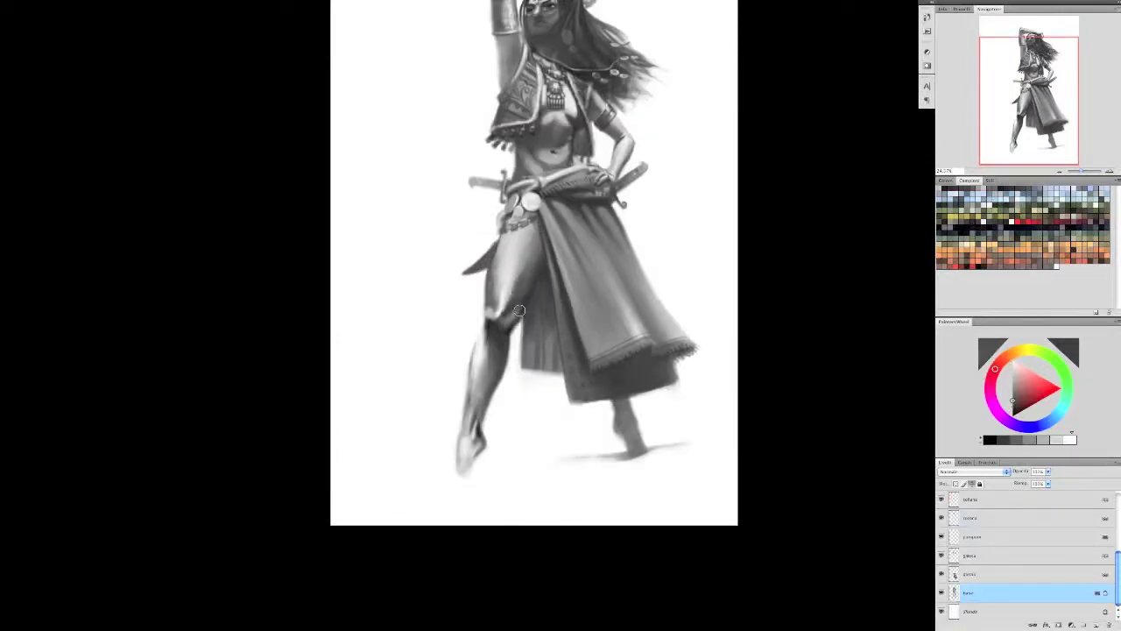
pyautogui.hotkey('ctrl', 'j')
pyautogui.moveTo(568, 196); pyautogui.dragTo(593, 150)
pyautogui.moveTo(480, 377); pyautogui.dragTo(517, 387)
pyautogui.click(492, 383)
pyautogui.press('Return')
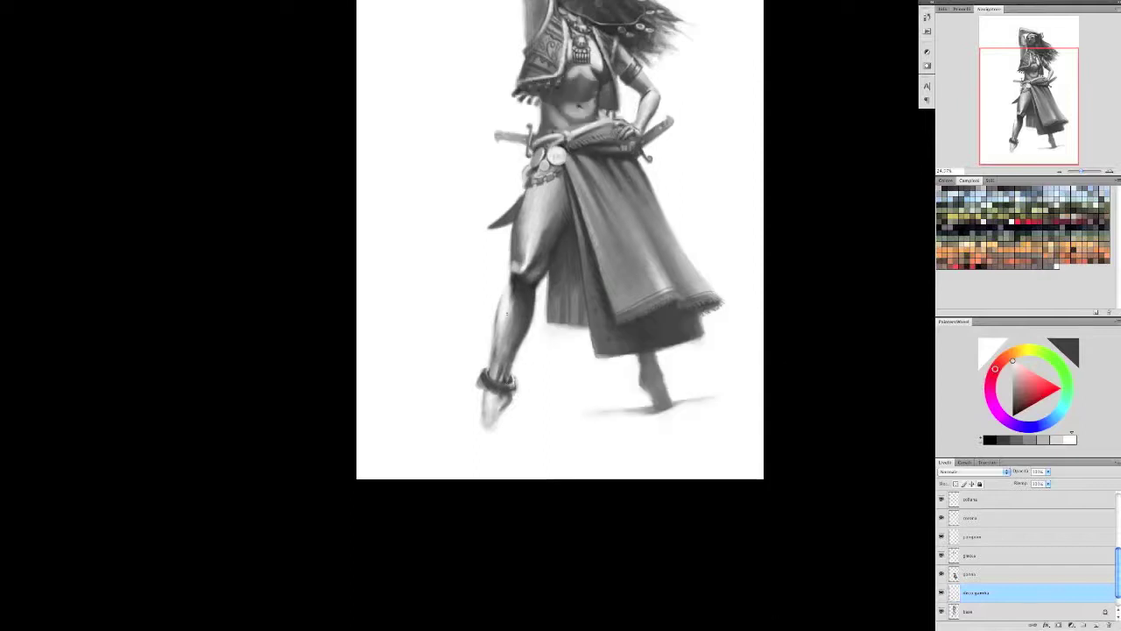
# - Darken the anklet beads and dab detail onto them with sampled greys
pyautogui.keyDown('alt'); pyautogui.click(513, 385); pyautogui.keyUp('alt')
pyautogui.rightClick(514, 389)
pyautogui.press('Escape')
pyautogui.moveTo(480, 377)
pyautogui.mouseDown()
pyautogui.moveTo(511, 396)
pyautogui.moveTo(482, 378)
pyautogui.mouseUp()
pyautogui.keyDown('alt'); pyautogui.click(508, 393); pyautogui.keyUp('alt')
pyautogui.keyDown('alt'); pyautogui.click(490, 382); pyautogui.keyUp('alt')
pyautogui.rightClick(490, 385)
pyautogui.press('Escape')
pyautogui.keyDown('alt'); pyautogui.click(543, 306); pyautogui.keyUp('alt')
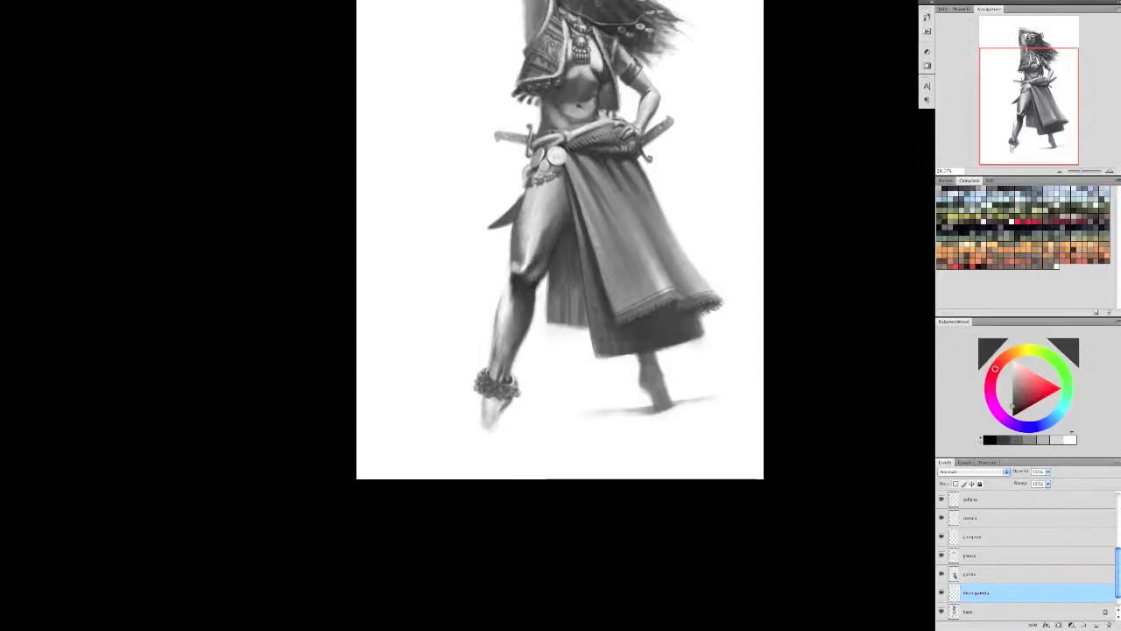
# - Paint dark strokes and dabs over the anklet and foot
pyautogui.keyDown('alt'); pyautogui.click(490, 378); pyautogui.keyUp('alt')
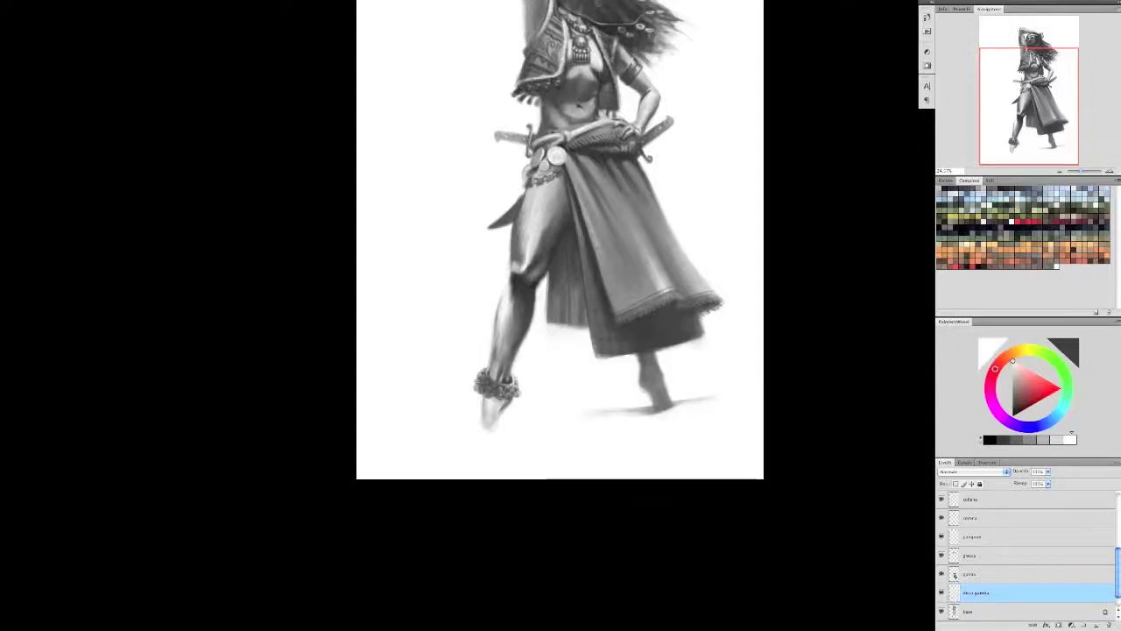
pyautogui.keyDown('alt'); pyautogui.click(490, 386); pyautogui.keyUp('alt')
pyautogui.moveTo(487, 394); pyautogui.dragTo(506, 426)
pyautogui.keyDown('alt'); pyautogui.click(525, 385); pyautogui.keyUp('alt')
pyautogui.keyDown('alt'); pyautogui.click(491, 385); pyautogui.keyUp('alt')
pyautogui.keyDown('alt'); pyautogui.click(526, 386); pyautogui.keyUp('alt')
# - Repaint the shin's highlights and shading with light and mid greys
pyautogui.moveTo(496, 342); pyautogui.dragTo(501, 368)
pyautogui.keyDown('alt'); pyautogui.click(516, 315); pyautogui.keyUp('alt')
pyautogui.moveTo(504, 306); pyautogui.dragTo(502, 359)
pyautogui.keyDown('alt'); pyautogui.click(506, 299); pyautogui.keyUp('alt')
pyautogui.keyDown('alt'); pyautogui.click(519, 301); pyautogui.keyUp('alt')
pyautogui.keyDown('alt'); pyautogui.click(498, 370); pyautogui.keyUp('alt')
# - Undo the stray extra layer, pick a darker grey, and fit the whole painting in view
pyautogui.rightClick(500, 350)
pyautogui.press('Escape')
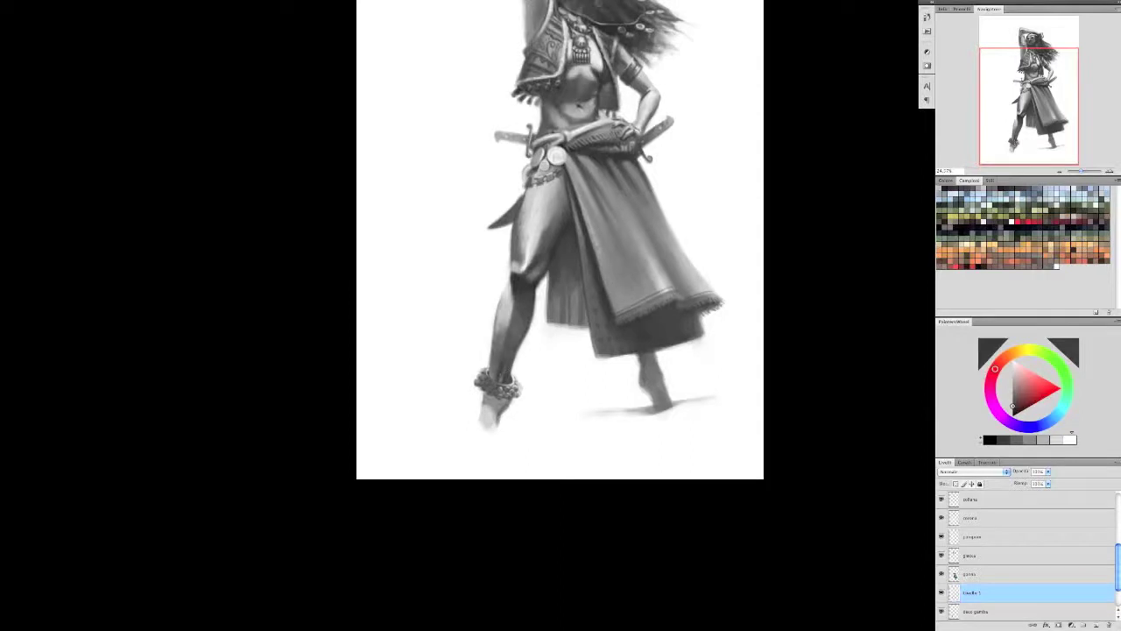
pyautogui.click(1096, 624)
pyautogui.hotkey('ctrl', 'z')
pyautogui.keyDown('alt'); pyautogui.click(515, 318); pyautogui.keyUp('alt')
pyautogui.hotkey('ctrl', '0')
# - Paint dark draped fabric and a strap between the dancer's legs
pyautogui.moveTo(523, 463); pyautogui.dragTo(529, 489)
pyautogui.moveTo(464, 513)
pyautogui.mouseDown()
pyautogui.moveTo(513, 409)
pyautogui.moveTo(530, 486)
pyautogui.mouseUp()
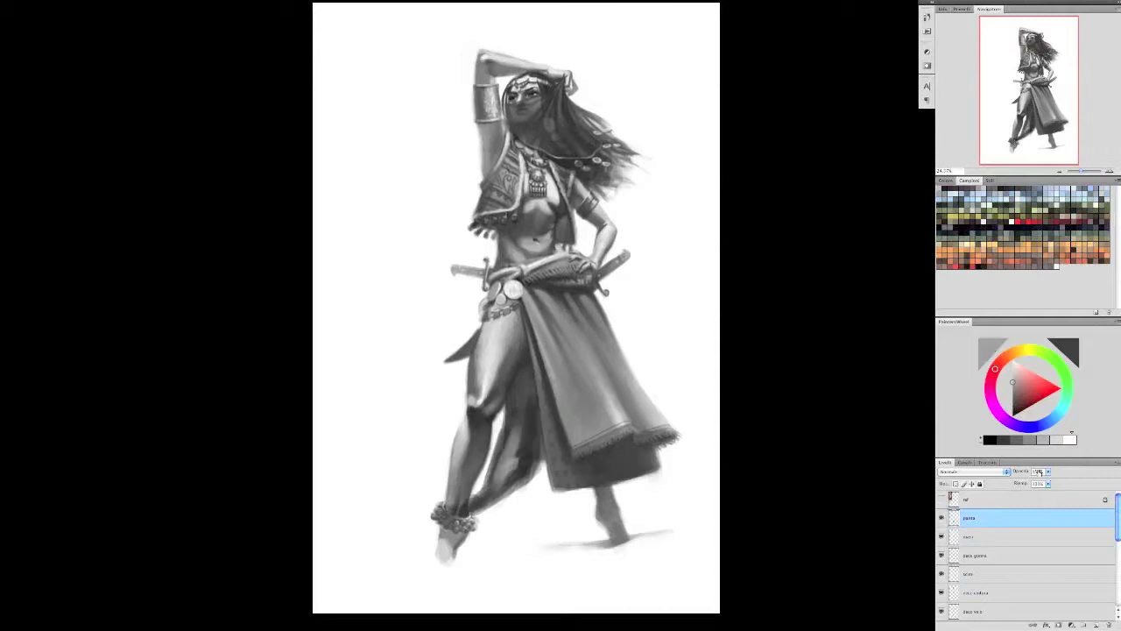
pyautogui.moveTo(517, 420); pyautogui.dragTo(543, 561)
pyautogui.moveTo(534, 463); pyautogui.dragTo(477, 511)
pyautogui.moveTo(539, 416); pyautogui.dragTo(455, 512)
pyautogui.moveTo(516, 451); pyautogui.dragTo(491, 515)
pyautogui.rightClick(599, 503)
pyautogui.press('Escape')
pyautogui.moveTo(536, 405)
pyautogui.mouseDown()
pyautogui.moveTo(538, 455)
pyautogui.moveTo(515, 496)
pyautogui.mouseUp()
pyautogui.moveTo(529, 410); pyautogui.dragTo(529, 422)
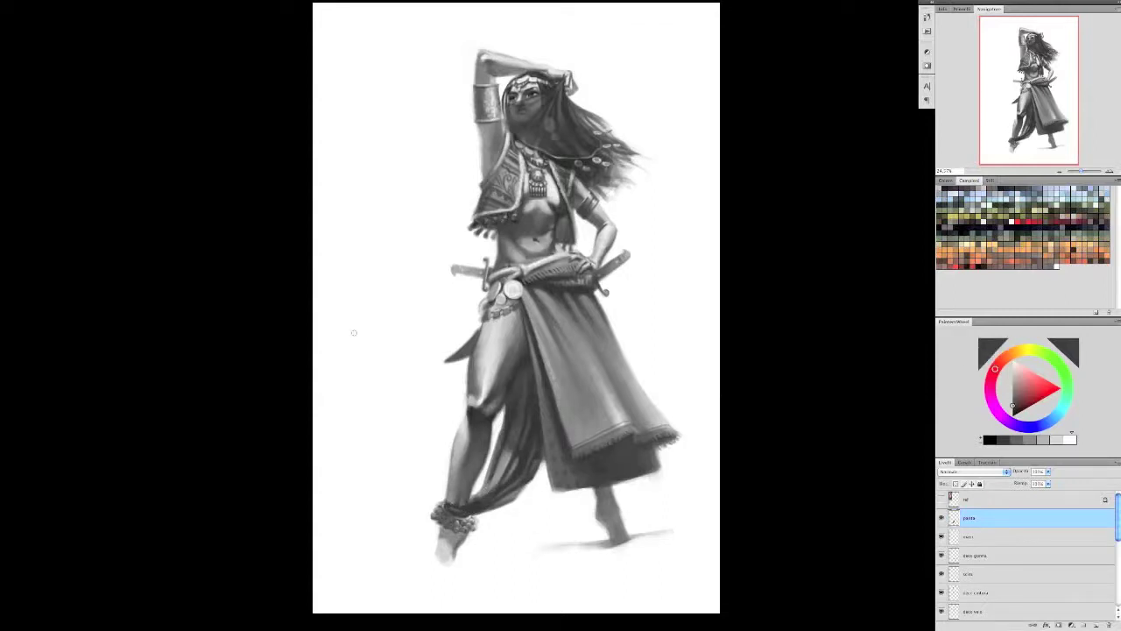
pyautogui.moveTo(528, 382)
pyautogui.mouseDown()
pyautogui.moveTo(490, 504)
pyautogui.moveTo(536, 462)
pyautogui.mouseUp()
# - Change brush, add dark marks near the belt coins, and deepen the skirt folds
pyautogui.rightClick(495, 464)
pyautogui.click(464, 516)
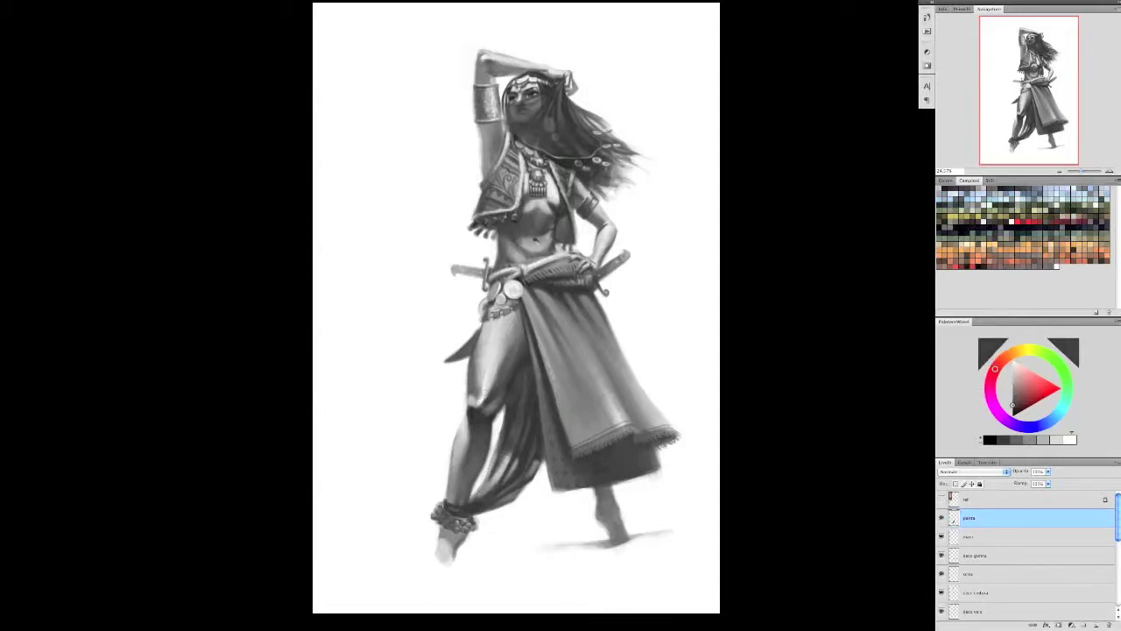
pyautogui.rightClick(493, 359)
pyautogui.click(487, 368)
pyautogui.moveTo(487, 377); pyautogui.dragTo(504, 321)
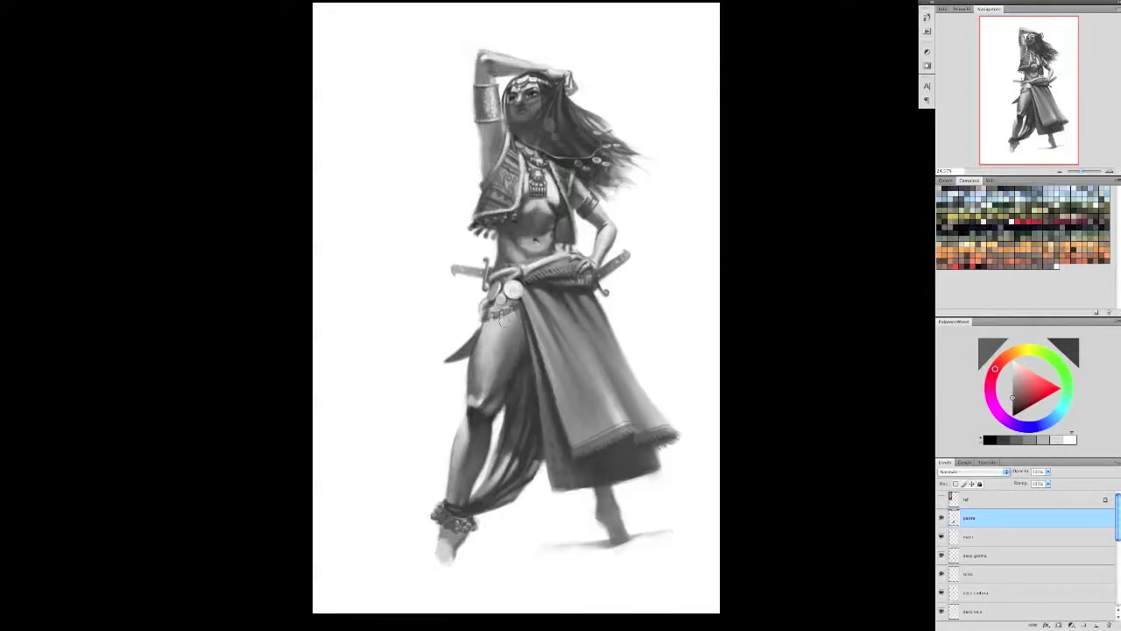
pyautogui.keyDown('alt'); pyautogui.click(518, 372); pyautogui.keyUp('alt')
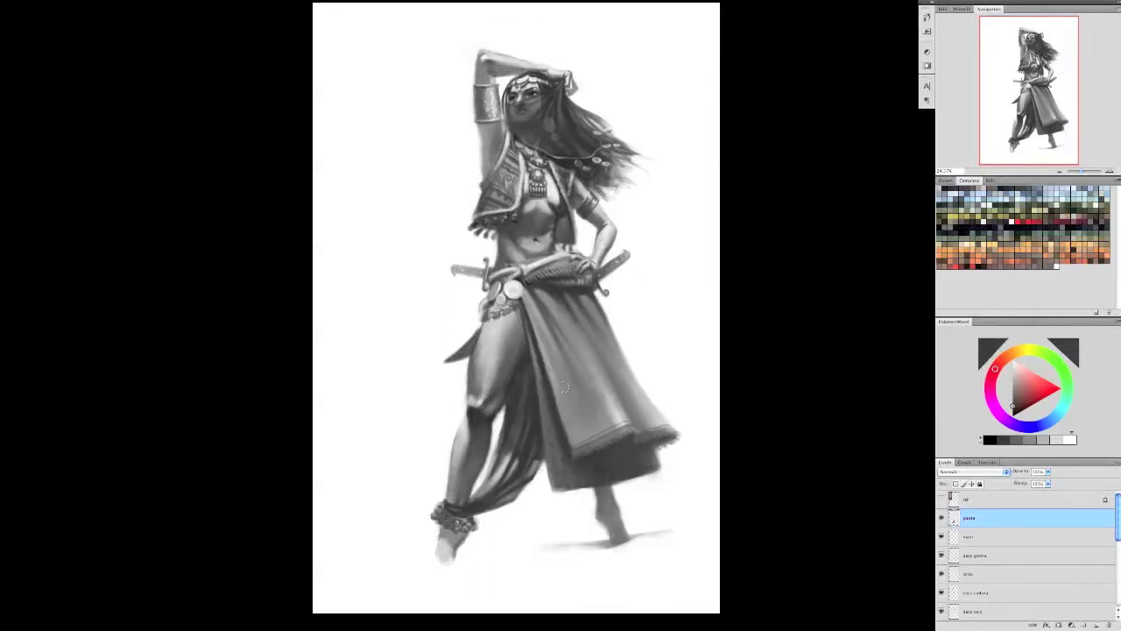
pyautogui.keyDown('alt'); pyautogui.click(490, 457); pyautogui.keyUp('alt')
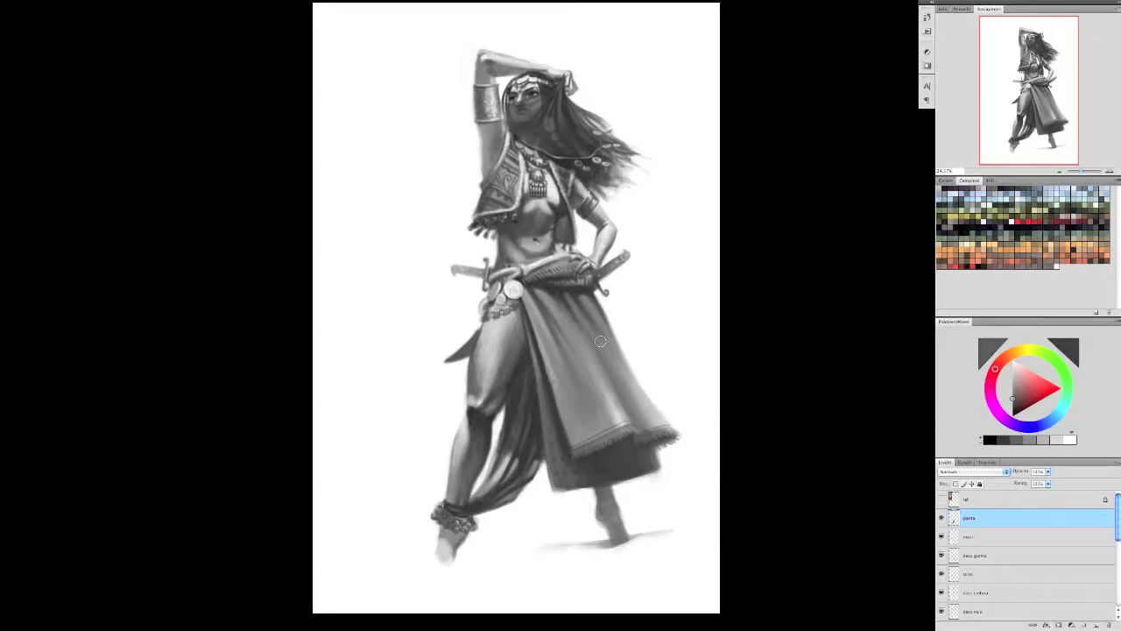
pyautogui.moveTo(585, 302); pyautogui.dragTo(539, 438)
# - On a new layer, paint a long dark sword blade left of the figure
pyautogui.hotkey('ctrl', 'shift', 'alt', 'n')
pyautogui.moveTo(484, 303); pyautogui.dragTo(419, 457)
pyautogui.moveTo(462, 360); pyautogui.dragTo(415, 464)
pyautogui.hotkey('ctrl', 'z')
pyautogui.keyDown('alt'); pyautogui.click(482, 324); pyautogui.keyUp('alt')
# - Repaint the sword blade with a brightened upper edge, light highlight stroke and darker lower section
pyautogui.moveTo(464, 359); pyautogui.dragTo(409, 464)
pyautogui.keyDown('alt'); pyautogui.click(498, 231); pyautogui.keyUp('alt')
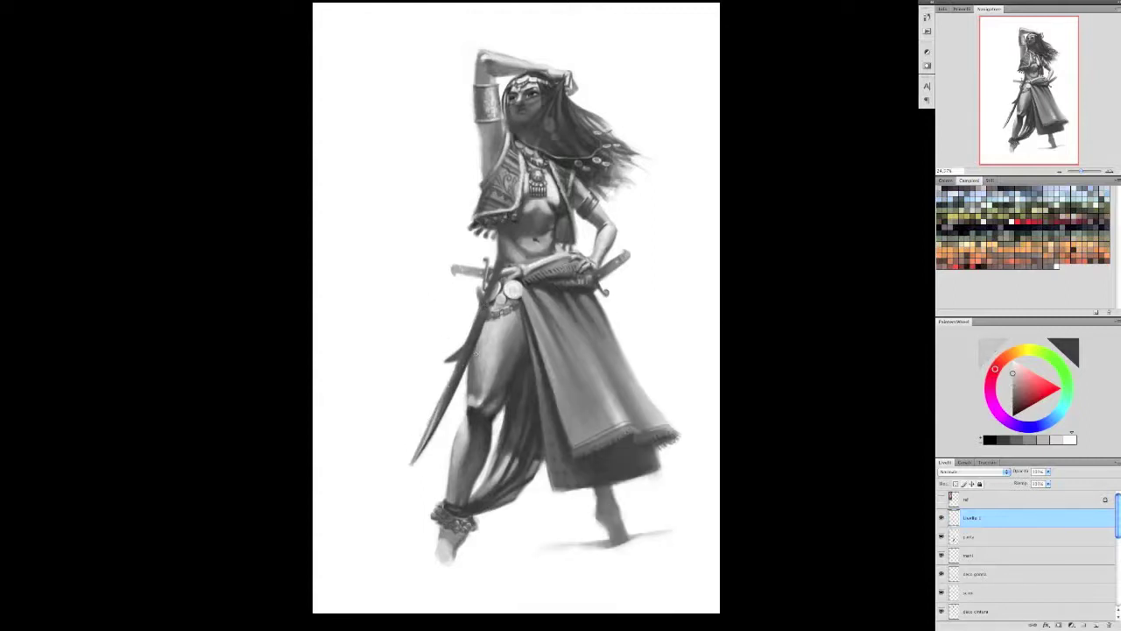
pyautogui.moveTo(480, 317); pyautogui.dragTo(464, 359)
pyautogui.keyDown('alt'); pyautogui.click(484, 322); pyautogui.keyUp('alt')
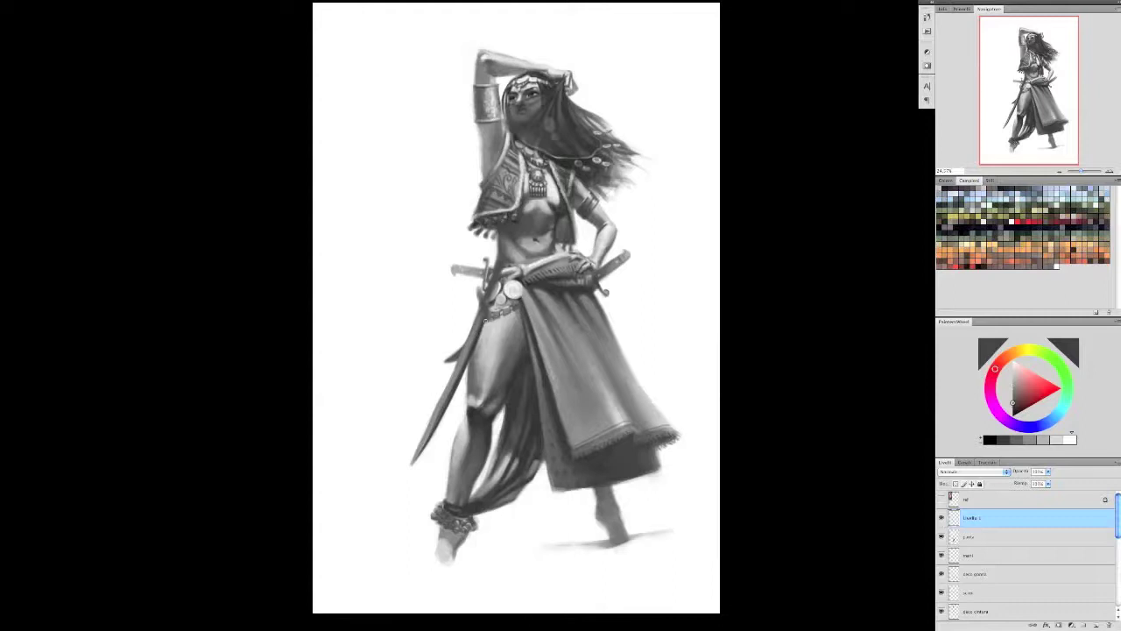
pyautogui.moveTo(469, 313); pyautogui.dragTo(429, 413)
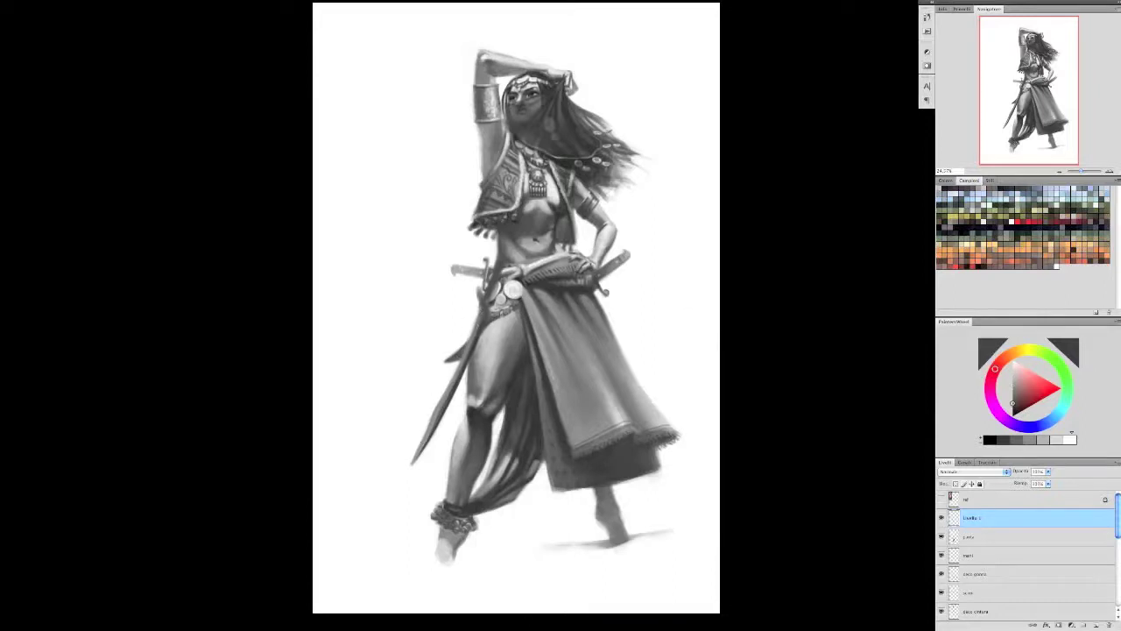
pyautogui.keyDown('alt'); pyautogui.click(475, 313); pyautogui.keyUp('alt')
pyautogui.moveTo(462, 359); pyautogui.dragTo(421, 451)
pyautogui.keyDown('alt'); pyautogui.click(474, 339); pyautogui.keyUp('alt')
# - Sample dark and light greys and adjust the brush preset to touch up the sword hilt
pyautogui.keyDown('alt'); pyautogui.click(448, 399); pyautogui.keyUp('alt')
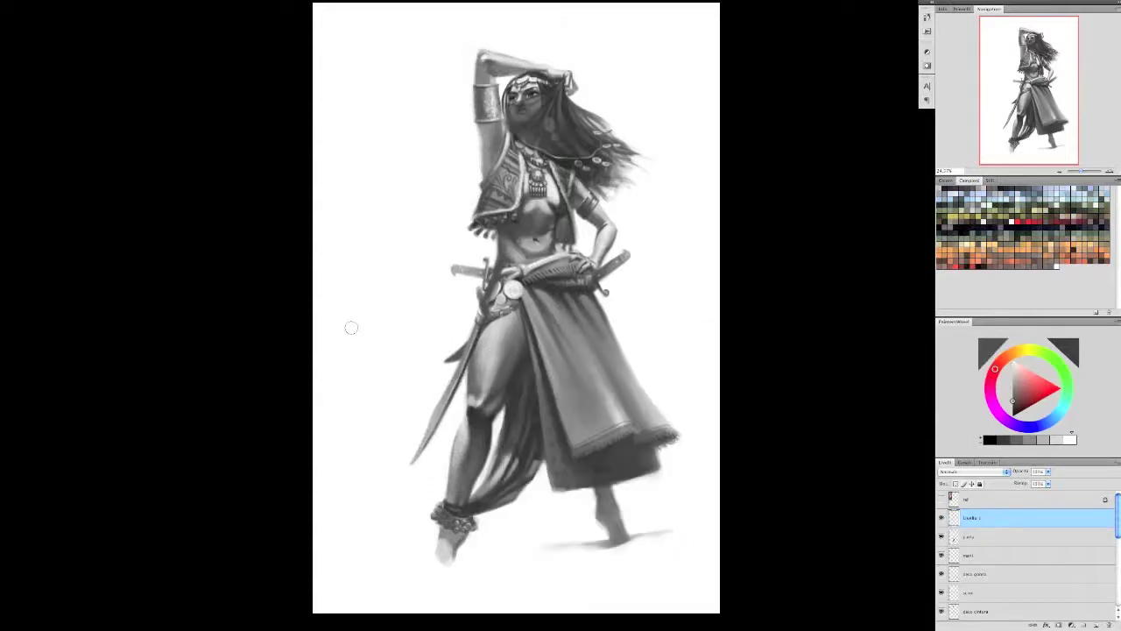
pyautogui.keyDown('alt'); pyautogui.click(429, 433); pyautogui.keyUp('alt')
pyautogui.keyDown('alt'); pyautogui.click(447, 398); pyautogui.keyUp('alt')
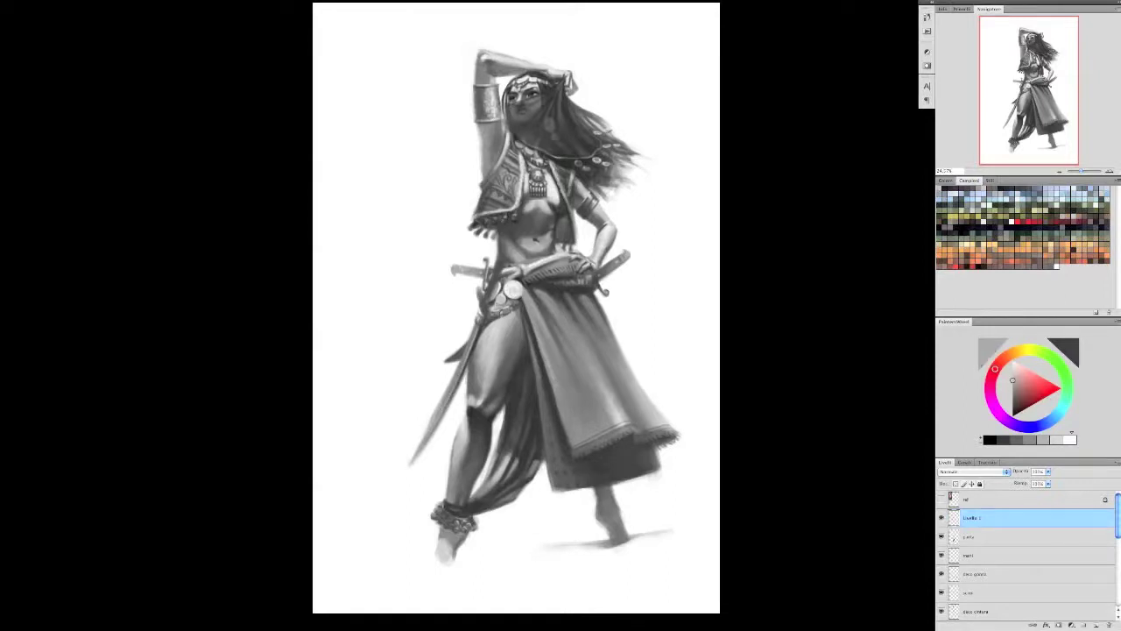
pyautogui.keyDown('alt'); pyautogui.click(584, 140); pyautogui.keyUp('alt')
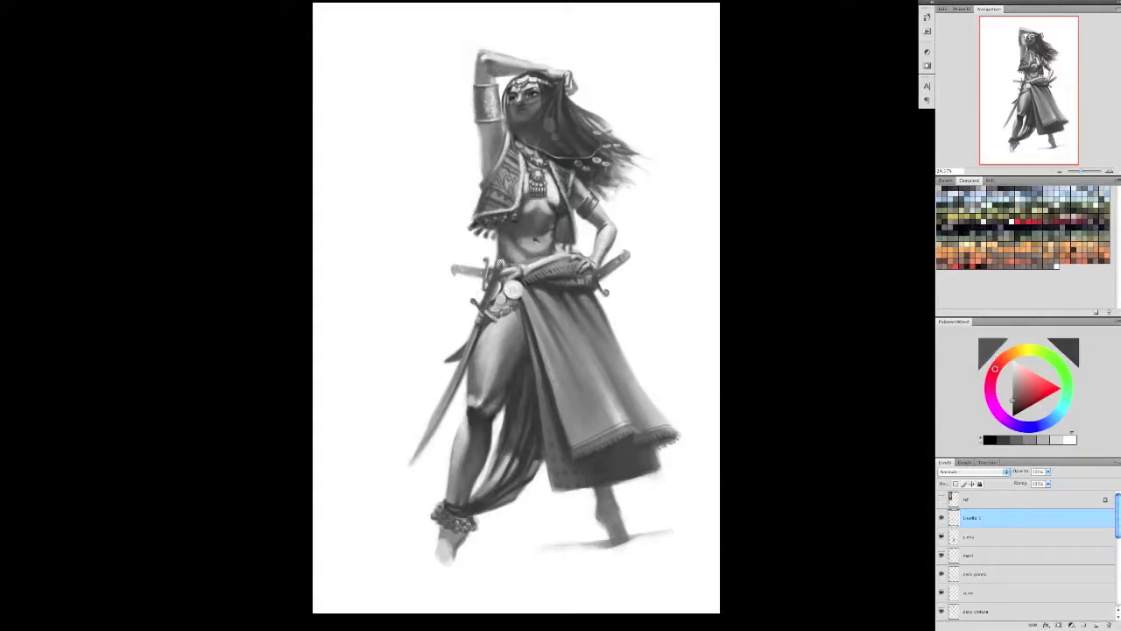
pyautogui.keyDown('alt'); pyautogui.click(644, 340); pyautogui.keyUp('alt')
pyautogui.rightClick(580, 174)
pyautogui.keyDown('alt'); pyautogui.click(485, 306); pyautogui.keyUp('alt')
pyautogui.keyDown('alt'); pyautogui.click(458, 363); pyautogui.keyUp('alt')
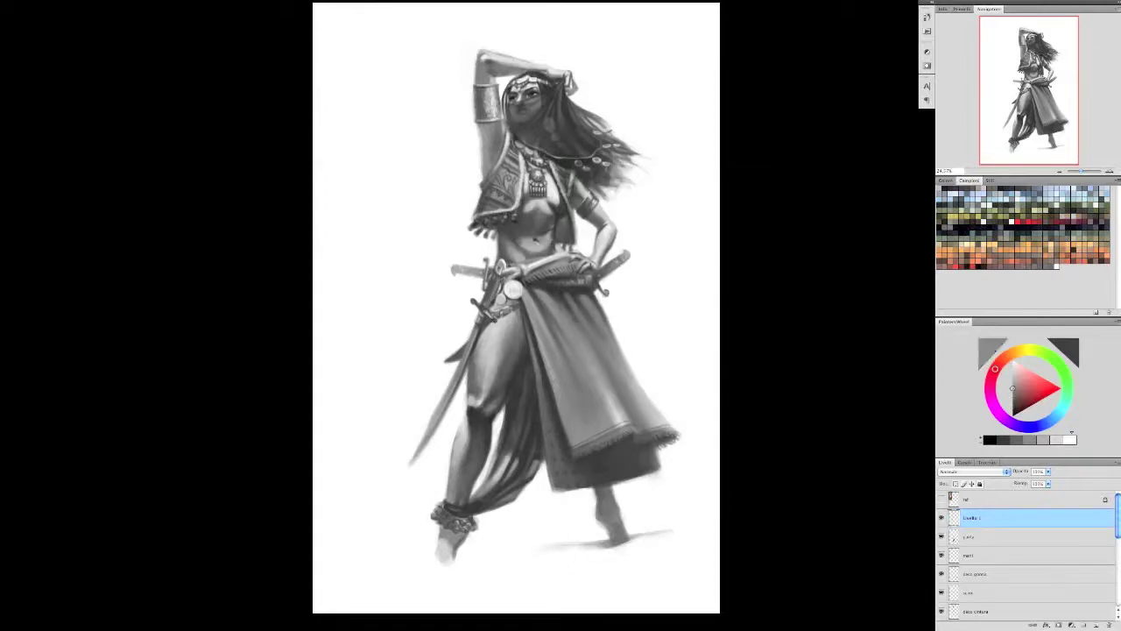
pyautogui.keyDown('alt'); pyautogui.click(480, 340); pyautogui.keyUp('alt')
pyautogui.rightClick(552, 219)
pyautogui.keyDown('alt'); pyautogui.click(490, 289); pyautogui.keyUp('alt')
# - Add a layer, merge it down, and sample mid and light greys on another layer
pyautogui.hotkey('ctrl', 'shift', 'alt', 'n')
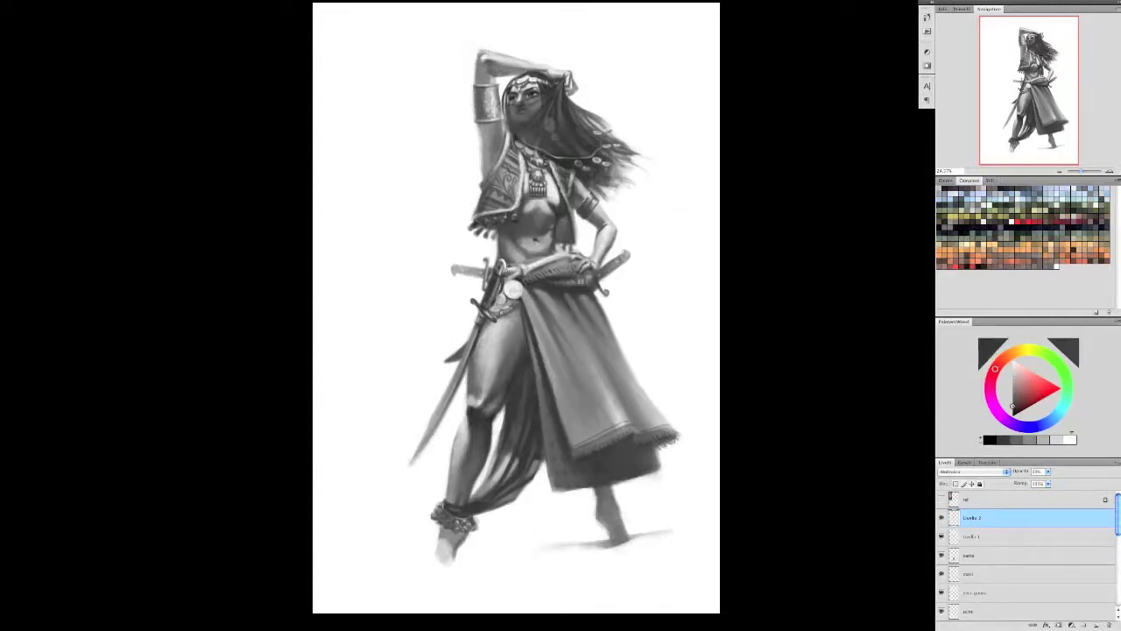
pyautogui.hotkey('ctrl', 'e')
pyautogui.click(1004, 540)
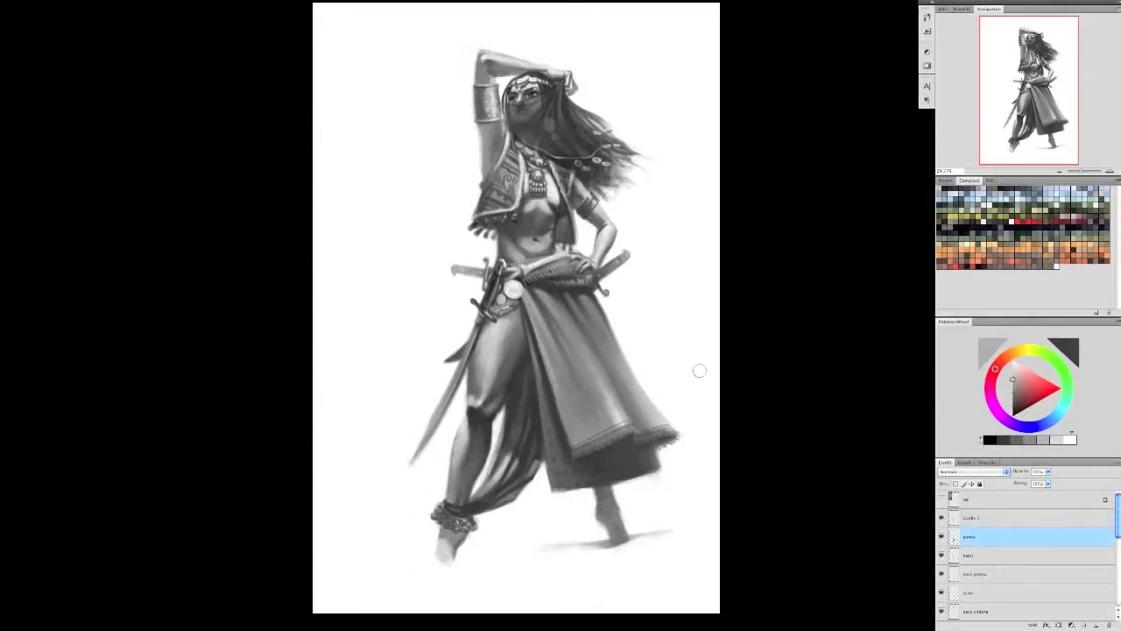
pyautogui.hotkey('alt', ']')
pyautogui.keyDown('alt'); pyautogui.click(513, 290); pyautogui.keyUp('alt')
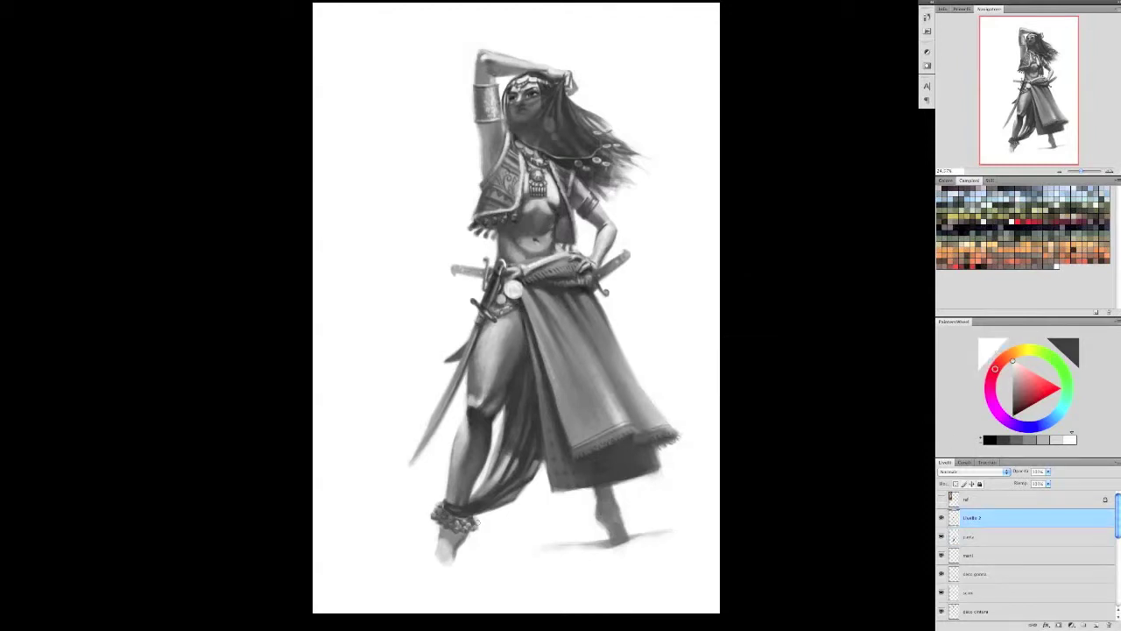
pyautogui.scroll(-3, 994, 532)
pyautogui.click(981, 518)
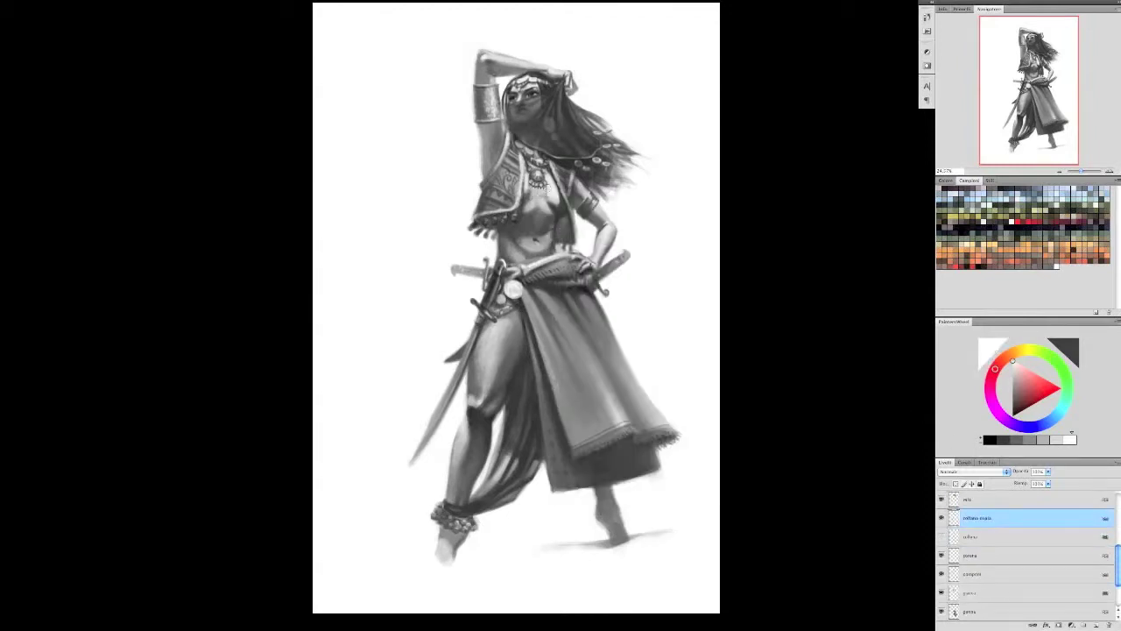
pyautogui.keyDown('alt'); pyautogui.click(550, 187); pyautogui.keyUp('alt')
pyautogui.keyDown('alt'); pyautogui.click(564, 207); pyautogui.keyUp('alt')
# - Discard an empty new layer and select the collana (necklace) layer
pyautogui.hotkey('ctrl', 'shift', 'alt', 'n')
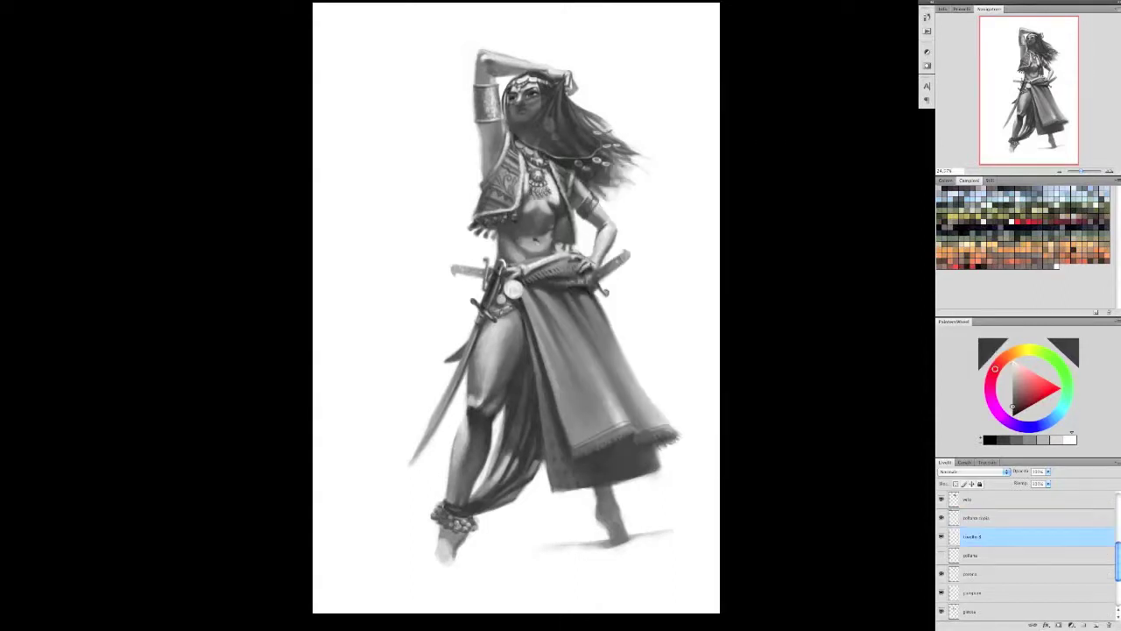
pyautogui.rightClick(679, 252)
pyautogui.press('Escape')
pyautogui.rightClick(972, 536)
pyautogui.click(999, 601)
# - Detail the necklace with a whitish tone and a dark grey sampled from the skirt
pyautogui.rightClick(636, 425)
pyautogui.press('Escape')
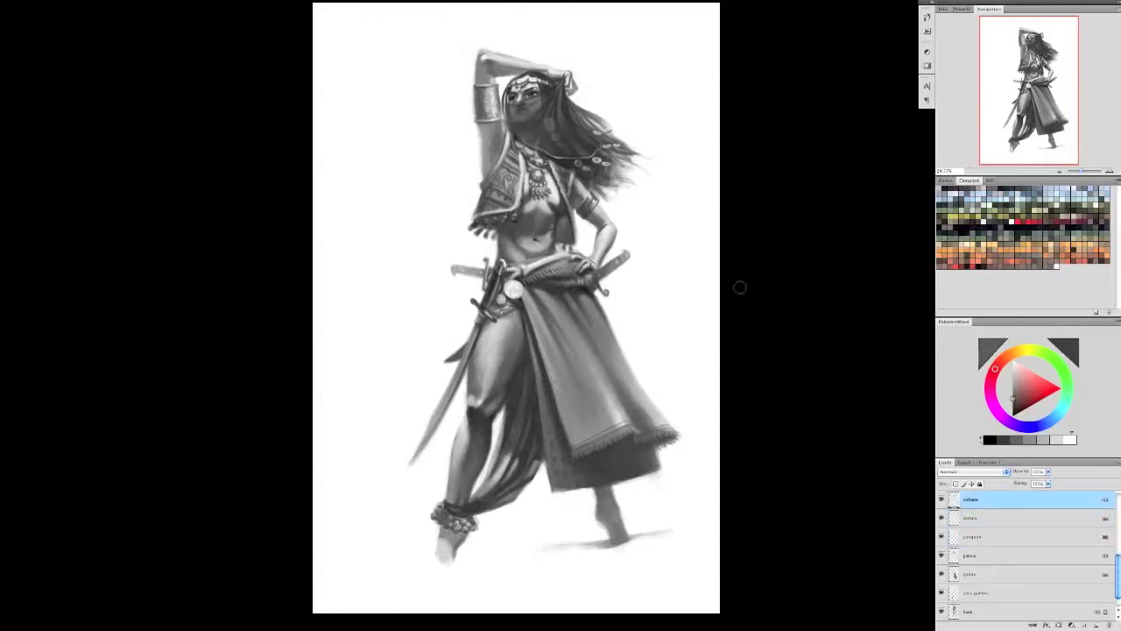
pyautogui.keyDown('alt'); pyautogui.click(648, 477); pyautogui.keyUp('alt')
pyautogui.rightClick(655, 471)
pyautogui.press('Escape')
pyautogui.keyDown('alt'); pyautogui.click(642, 427); pyautogui.keyUp('alt')
pyautogui.rightClick(622, 445)
pyautogui.press('Escape')
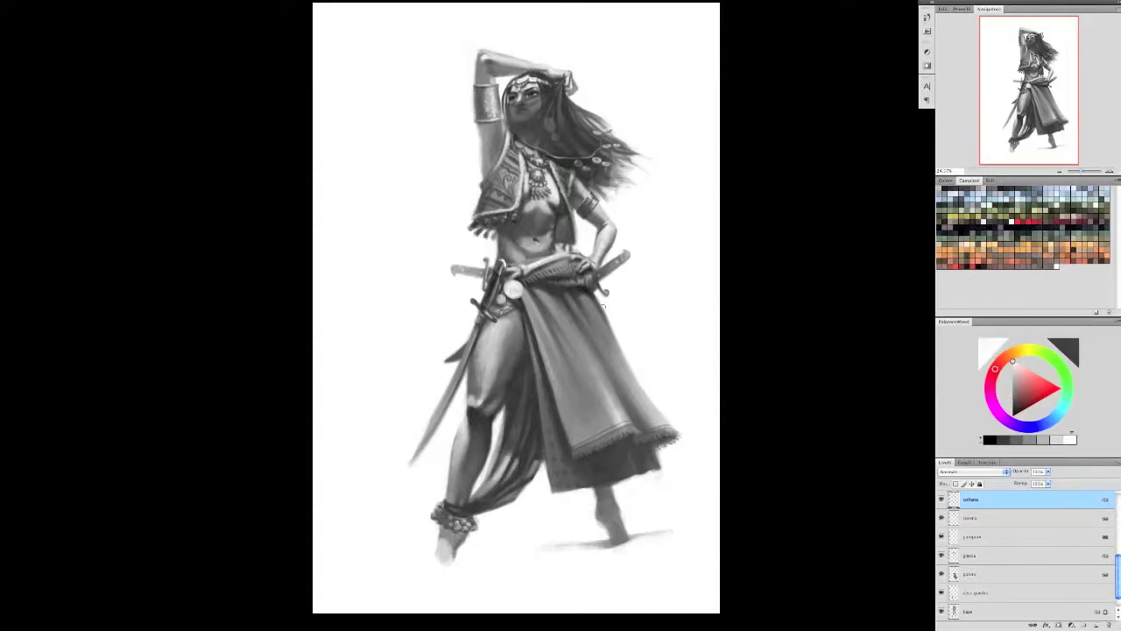
# - Paint a grey ground shadow under the feet, then lighten it around the ankles
pyautogui.moveTo(434, 574); pyautogui.dragTo(604, 551)
pyautogui.moveTo(526, 596); pyautogui.dragTo(401, 607)
pyautogui.moveTo(333, 609); pyautogui.dragTo(718, 604)
pyautogui.moveTo(692, 578)
pyautogui.mouseDown()
pyautogui.moveTo(396, 578)
pyautogui.moveTo(534, 569)
pyautogui.moveTo(587, 543)
pyautogui.mouseUp()
pyautogui.keyDown('alt'); pyautogui.click(397, 579); pyautogui.keyUp('alt')
pyautogui.moveTo(442, 526); pyautogui.dragTo(630, 526)
pyautogui.moveTo(333, 535)
pyautogui.mouseDown()
pyautogui.moveTo(630, 573)
pyautogui.moveTo(712, 537)
pyautogui.mouseUp()
pyautogui.moveTo(605, 526); pyautogui.dragTo(630, 539)
pyautogui.moveTo(442, 521)
pyautogui.mouseDown()
pyautogui.moveTo(508, 556)
pyautogui.moveTo(521, 543)
pyautogui.moveTo(578, 542)
pyautogui.mouseUp()
# - Dab and soften soft grey patches across the ground on the background layer
pyautogui.click(977, 573)
pyautogui.moveTo(494, 565); pyautogui.dragTo(589, 543)
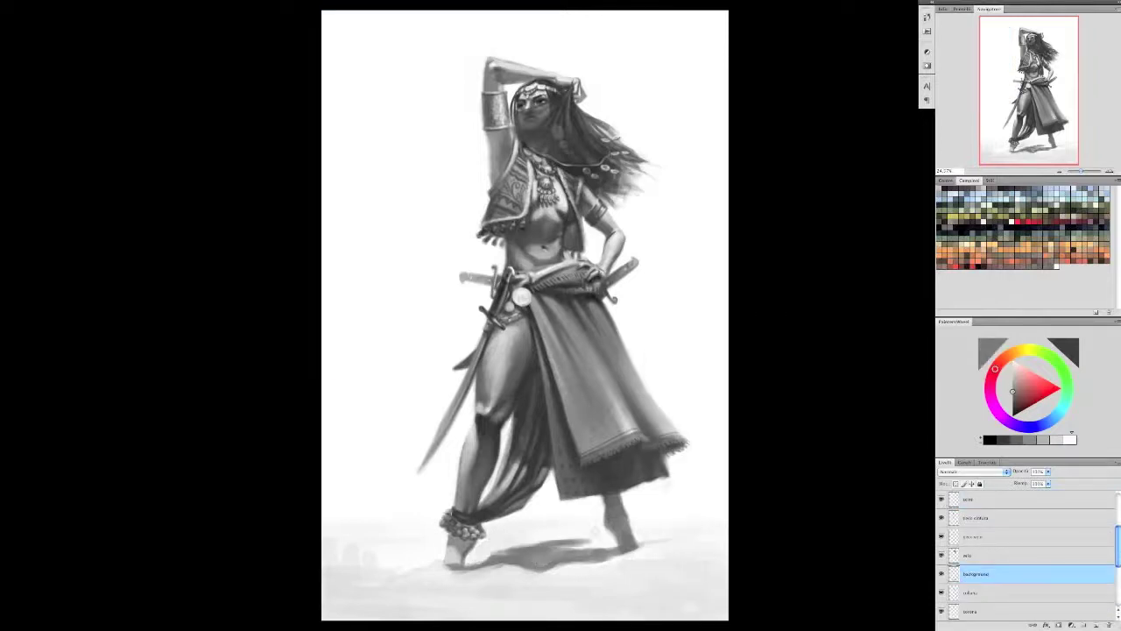
pyautogui.moveTo(328, 541); pyautogui.dragTo(407, 552)
pyautogui.moveTo(477, 601); pyautogui.dragTo(525, 601)
pyautogui.moveTo(675, 576); pyautogui.dragTo(709, 580)
pyautogui.moveTo(614, 599); pyautogui.dragTo(583, 599)
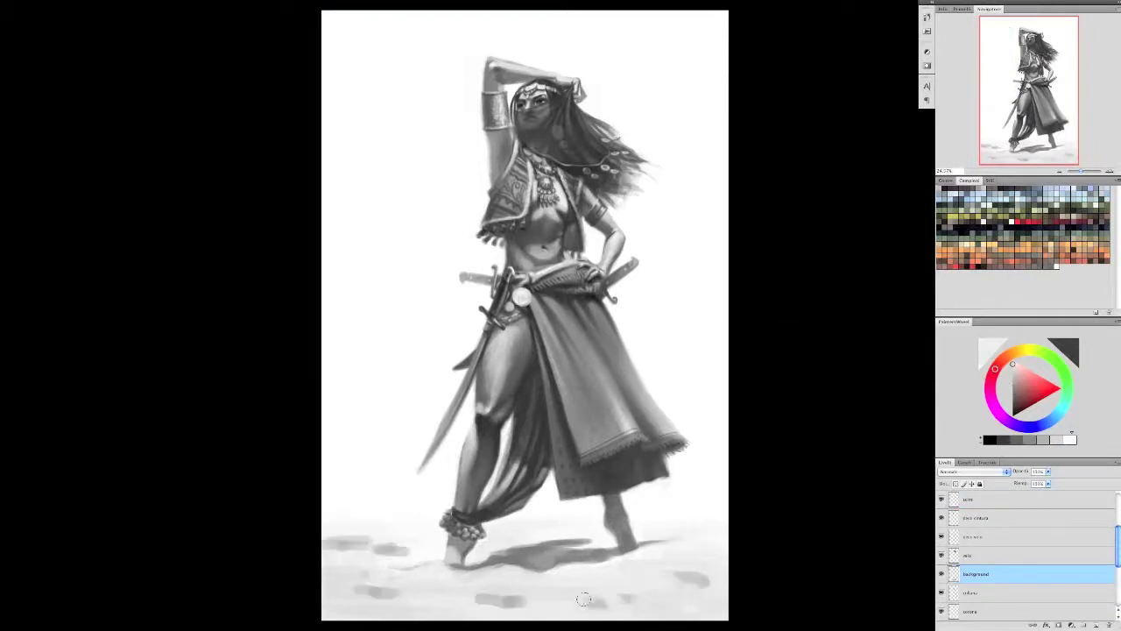
pyautogui.moveTo(514, 597); pyautogui.dragTo(490, 601)
pyautogui.moveTo(526, 536); pyautogui.dragTo(582, 536)
pyautogui.moveTo(337, 543); pyautogui.dragTo(394, 551)
pyautogui.moveTo(346, 591)
pyautogui.mouseDown()
pyautogui.moveTo(381, 591)
pyautogui.moveTo(326, 592)
pyautogui.mouseUp()
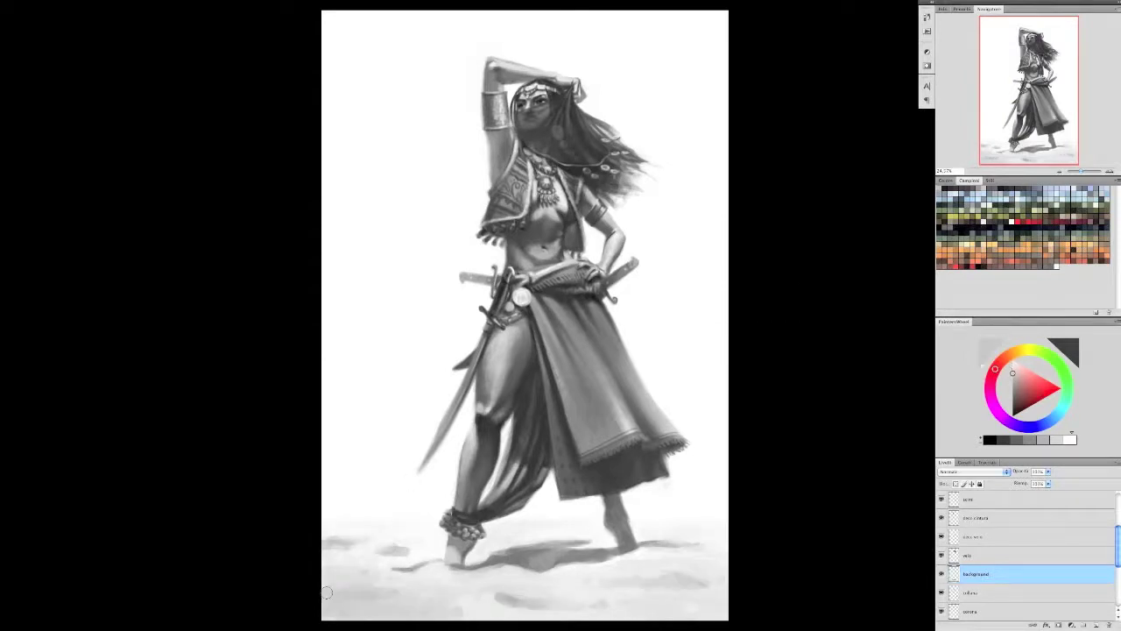
pyautogui.moveTo(329, 530); pyautogui.dragTo(365, 537)
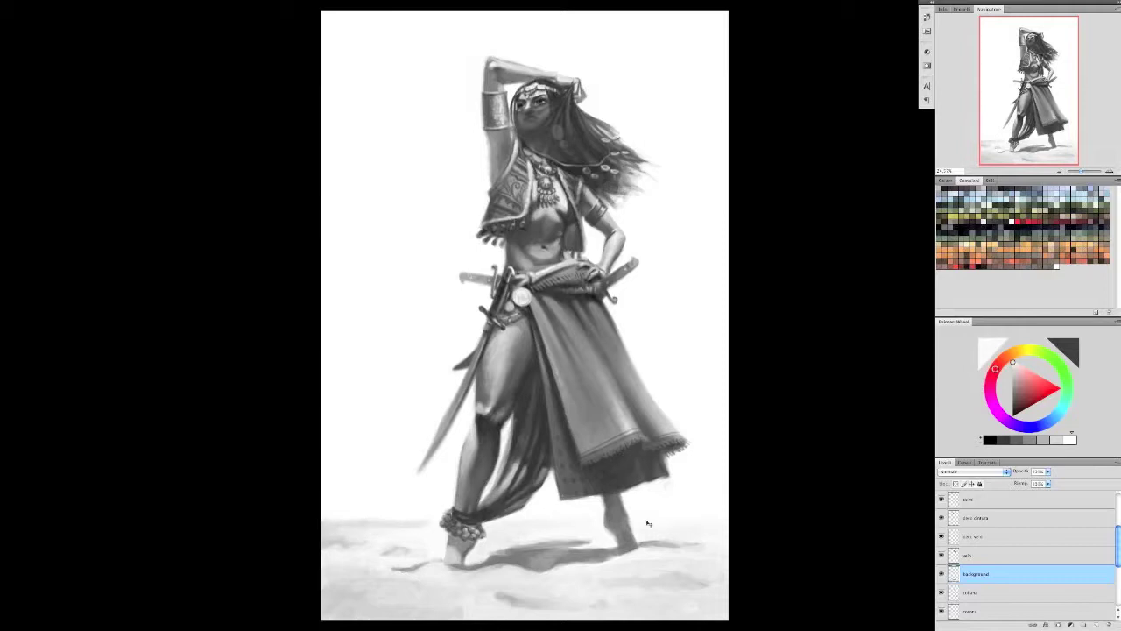
# - Check the mirrored canvas, then paint a hazy grey mass right of the dancer on a new layer
pyautogui.press('h')
pyautogui.press('h')
pyautogui.hotkey('ctrl', 'shift', 'alt', 'n')
pyautogui.moveTo(622, 513)
pyautogui.mouseDown()
pyautogui.moveTo(679, 464)
pyautogui.moveTo(687, 394)
pyautogui.moveTo(652, 329)
pyautogui.moveTo(666, 302)
pyautogui.mouseUp()
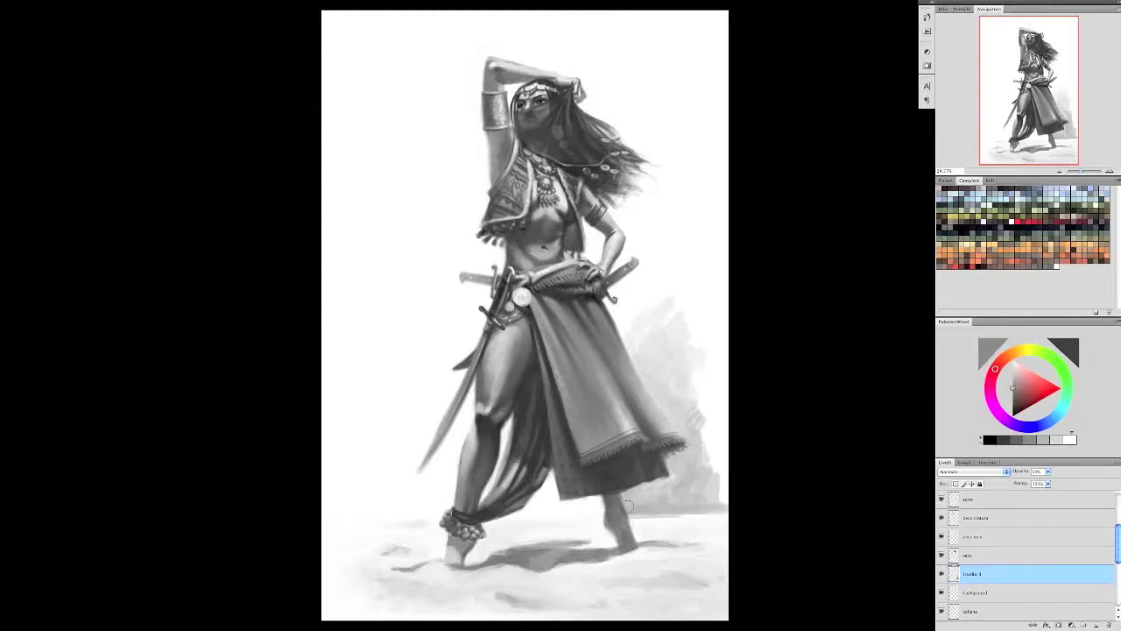
pyautogui.moveTo(688, 481)
pyautogui.mouseDown()
pyautogui.moveTo(675, 380)
pyautogui.moveTo(641, 280)
pyautogui.moveTo(693, 320)
pyautogui.moveTo(661, 192)
pyautogui.moveTo(713, 491)
pyautogui.mouseUp()
pyautogui.moveTo(605, 503)
pyautogui.mouseDown()
pyautogui.moveTo(548, 512)
pyautogui.moveTo(670, 515)
pyautogui.mouseUp()
pyautogui.moveTo(543, 511); pyautogui.dragTo(537, 511)
pyautogui.hotkey('ctrl', 'shift', ']')
pyautogui.rightClick(705, 326)
# - Add grey strokes at right and draw a straight vertical pole beside the dancer
pyautogui.moveTo(705, 394); pyautogui.dragTo(705, 491)
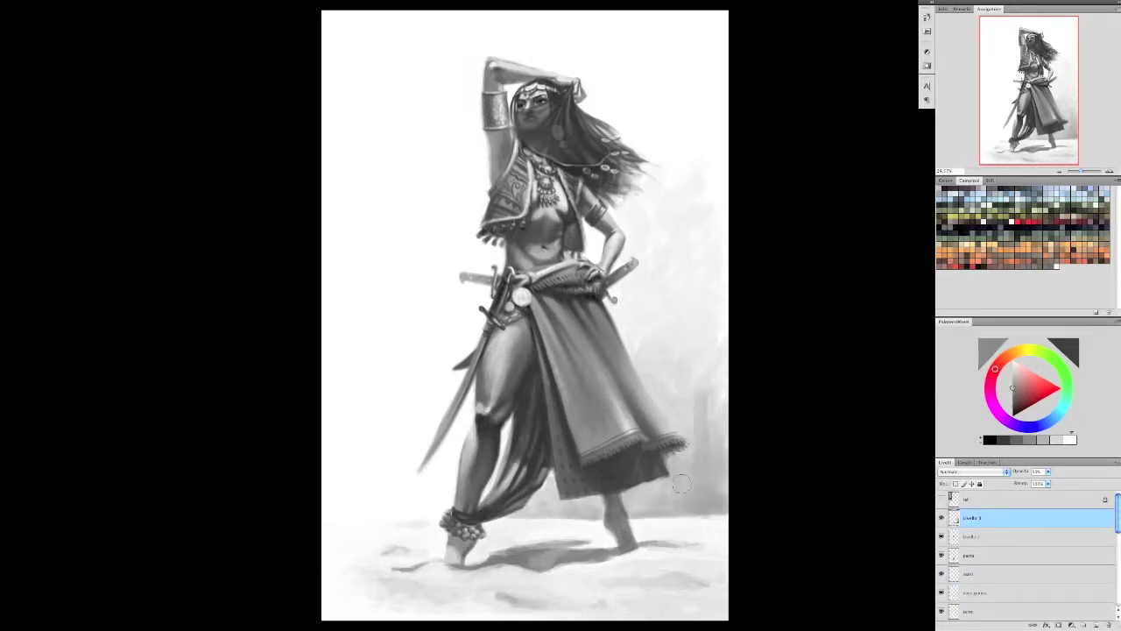
pyautogui.keyDown('alt'); pyautogui.click(665, 330); pyautogui.keyUp('alt')
pyautogui.rightClick(665, 329)
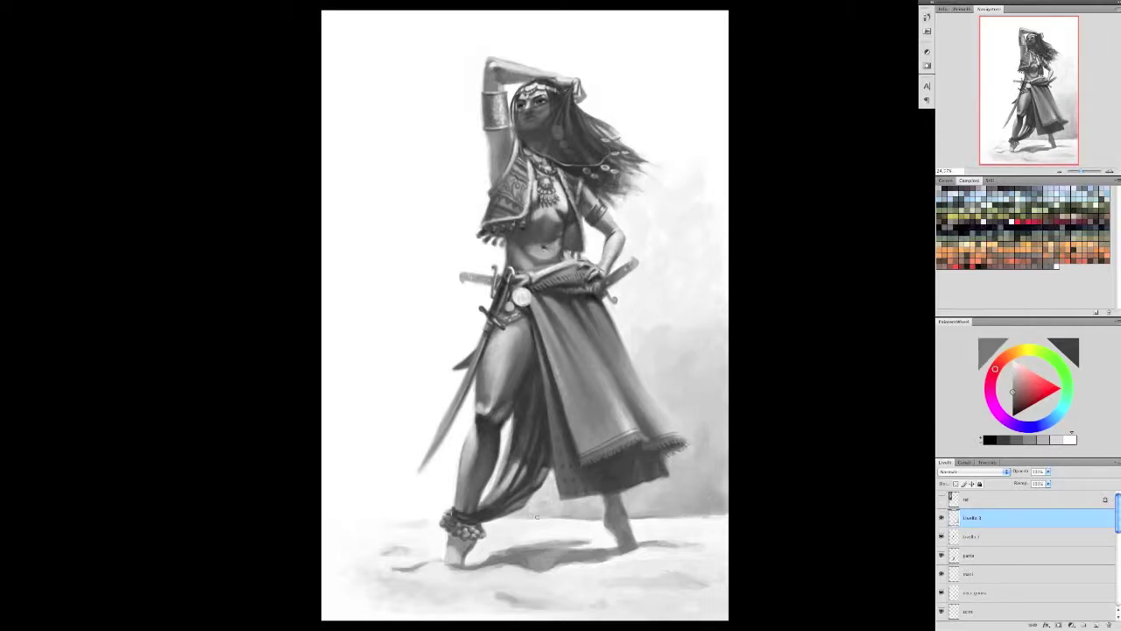
pyautogui.rightClick(645, 219)
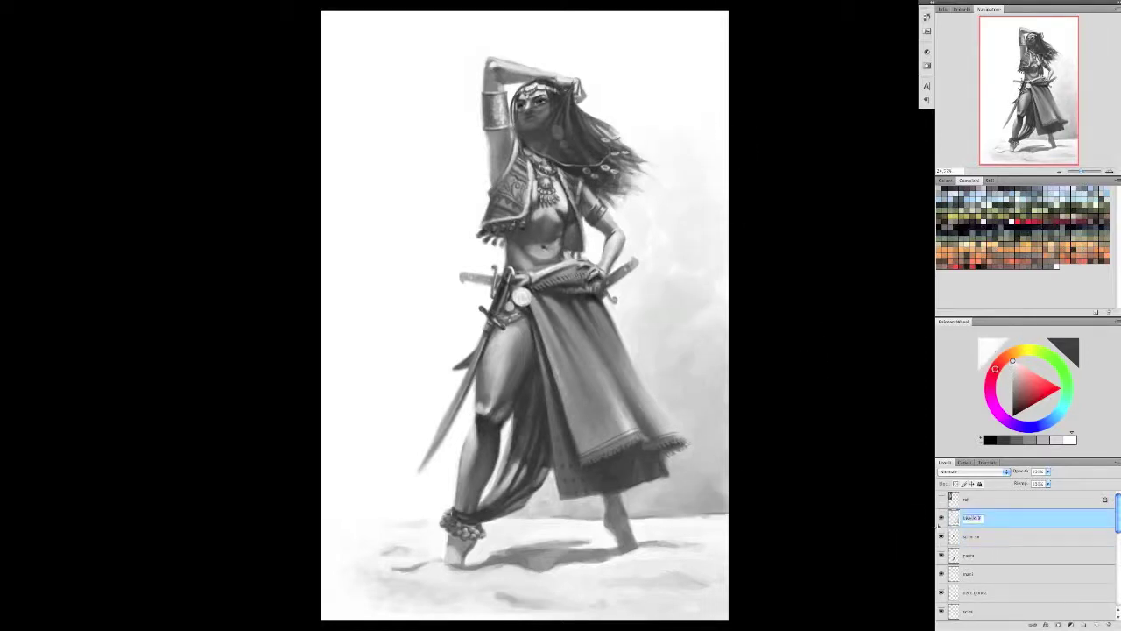
pyautogui.click(665, 61)
pyautogui.keyDown('shift'); pyautogui.click(664, 517); pyautogui.keyUp('shift')
# - Darken the pole's base and edge, and paint a light horizontal band across the wall
pyautogui.keyDown('alt'); pyautogui.click(661, 501); pyautogui.keyUp('alt')
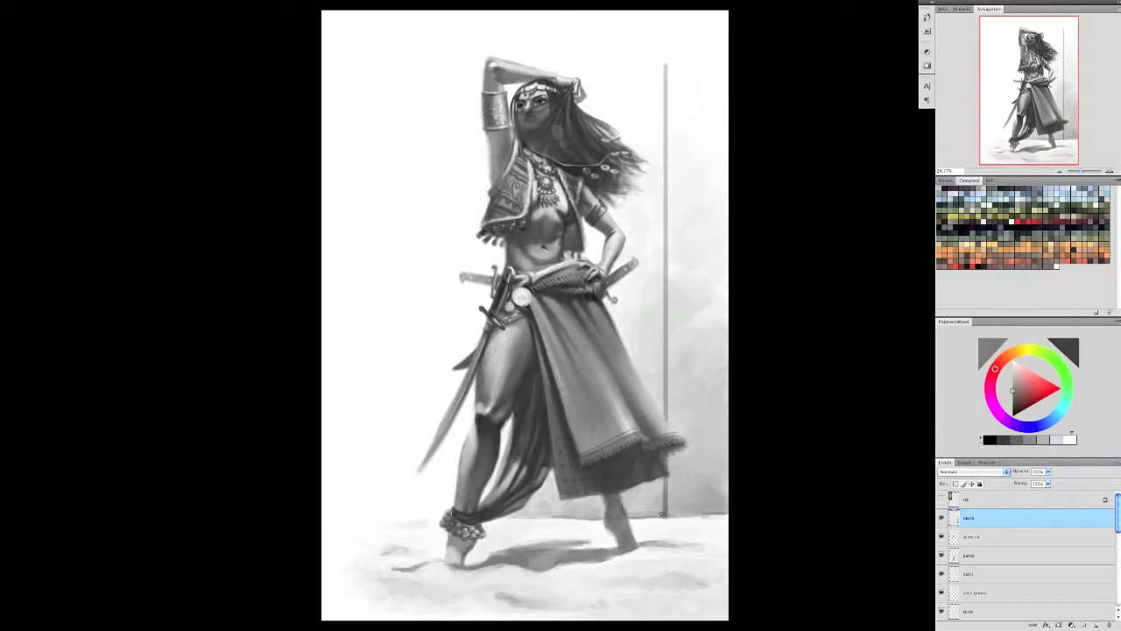
pyautogui.moveTo(659, 491); pyautogui.dragTo(652, 512)
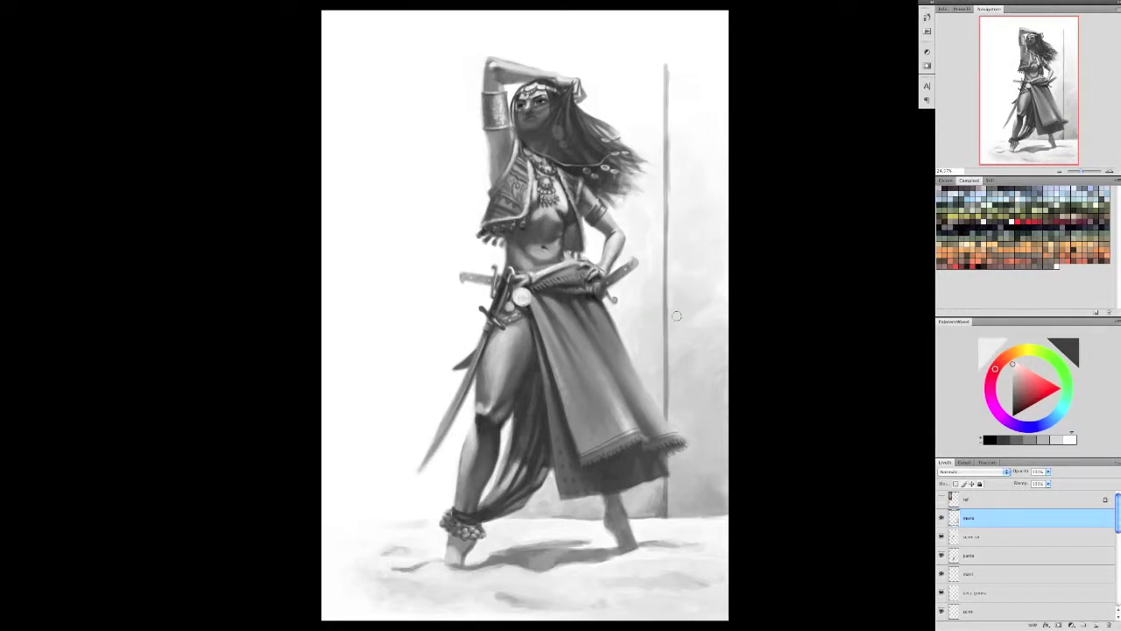
pyautogui.keyDown('shift'); pyautogui.click(662, 81); pyautogui.keyUp('shift')
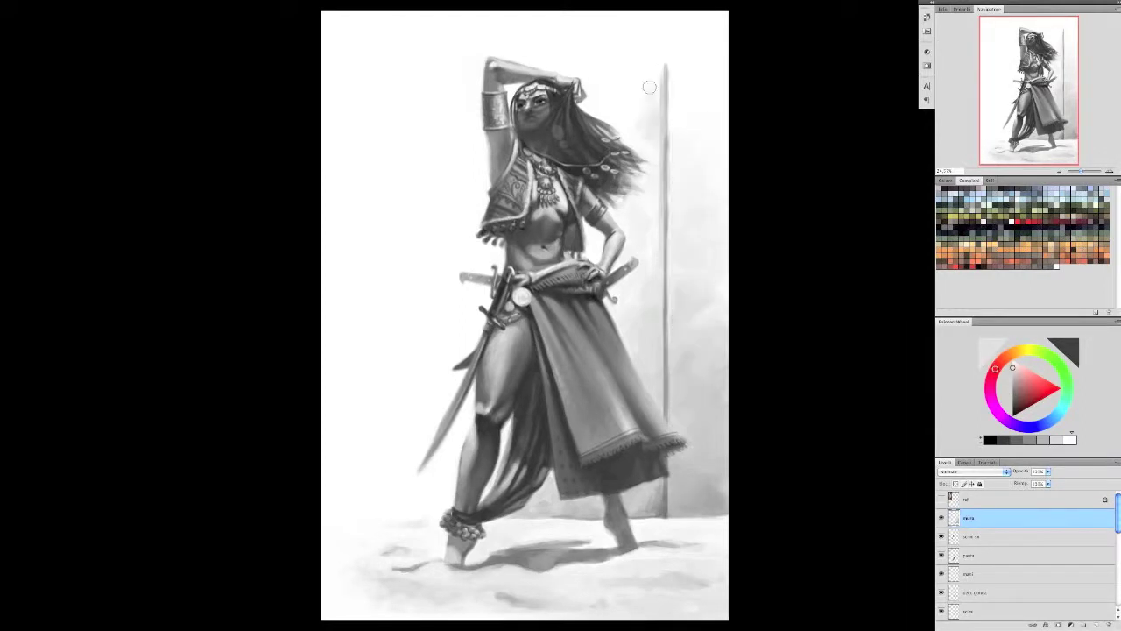
pyautogui.rightClick(685, 324)
pyautogui.press('Escape')
pyautogui.keyDown('alt'); pyautogui.click(678, 232); pyautogui.keyUp('alt')
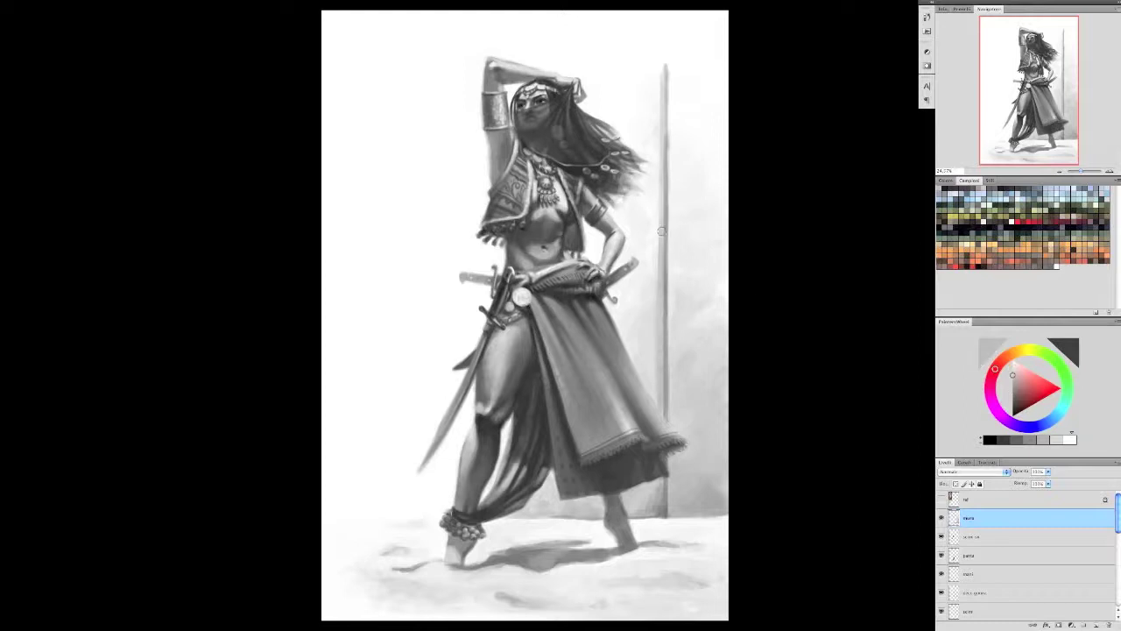
pyautogui.moveTo(727, 312); pyautogui.dragTo(618, 310)
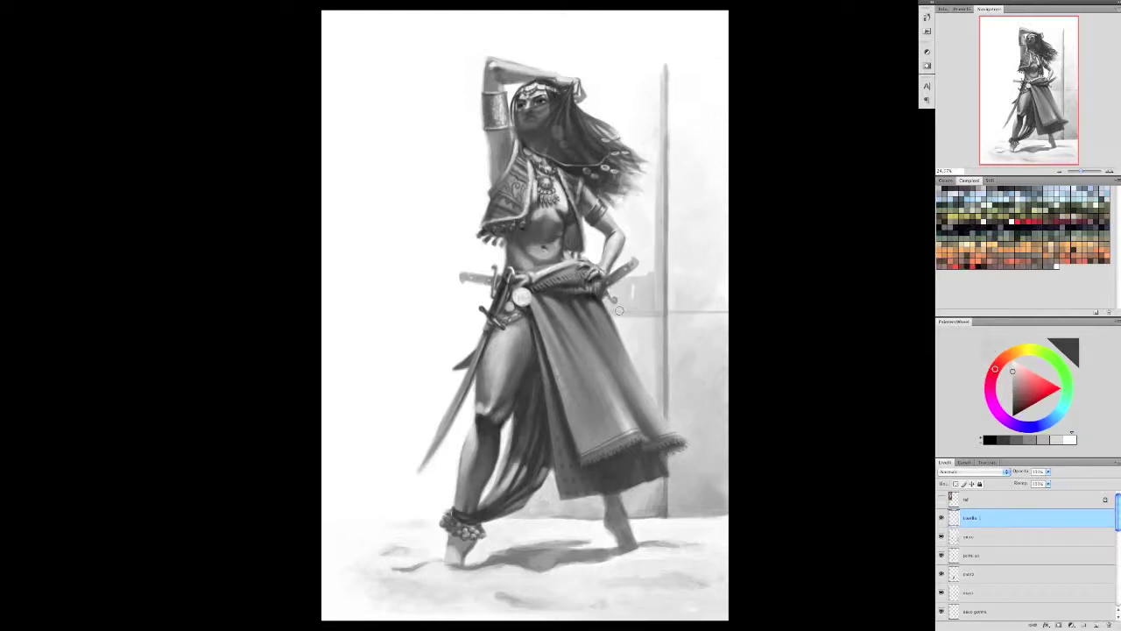
# - On a Multiply layer, paint dark wall shapes right of the pole
pyautogui.hotkey('alt', 'shift', 'm')
pyautogui.moveTo(630, 232)
pyautogui.mouseDown()
pyautogui.moveTo(678, 289)
pyautogui.moveTo(723, 311)
pyautogui.mouseUp()
pyautogui.moveTo(700, 262); pyautogui.dragTo(692, 140)
pyautogui.moveTo(613, 254)
pyautogui.mouseDown()
pyautogui.moveTo(681, 167)
pyautogui.moveTo(631, 113)
pyautogui.mouseUp()
pyautogui.rightClick(605, 226)
pyautogui.doubleClick(667, 297)
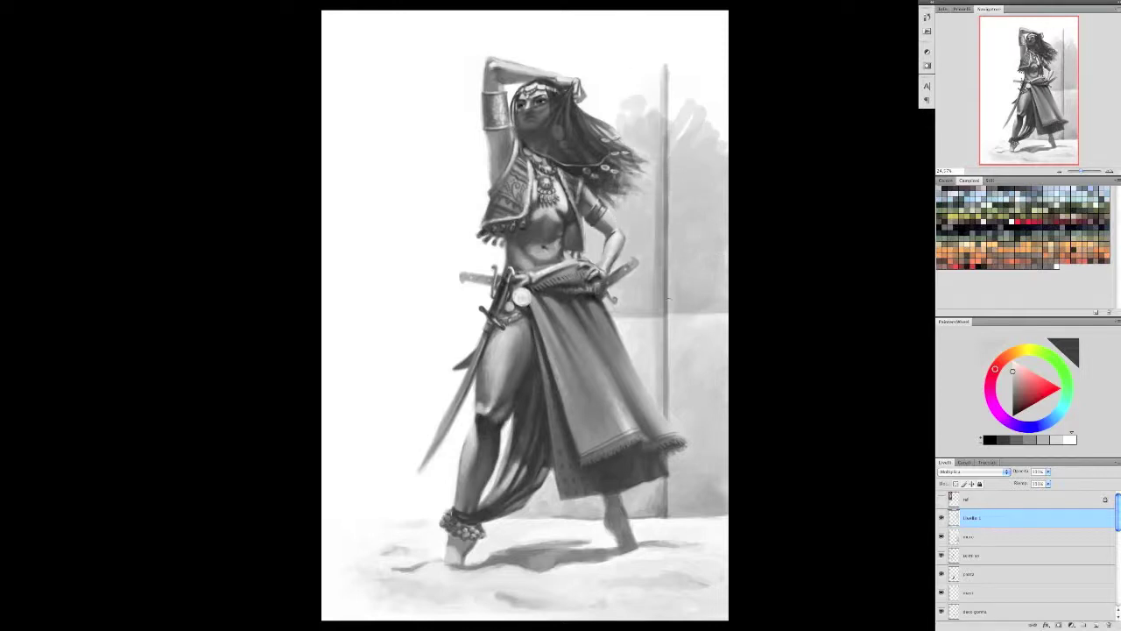
pyautogui.rightClick(648, 229)
pyautogui.press('Escape')
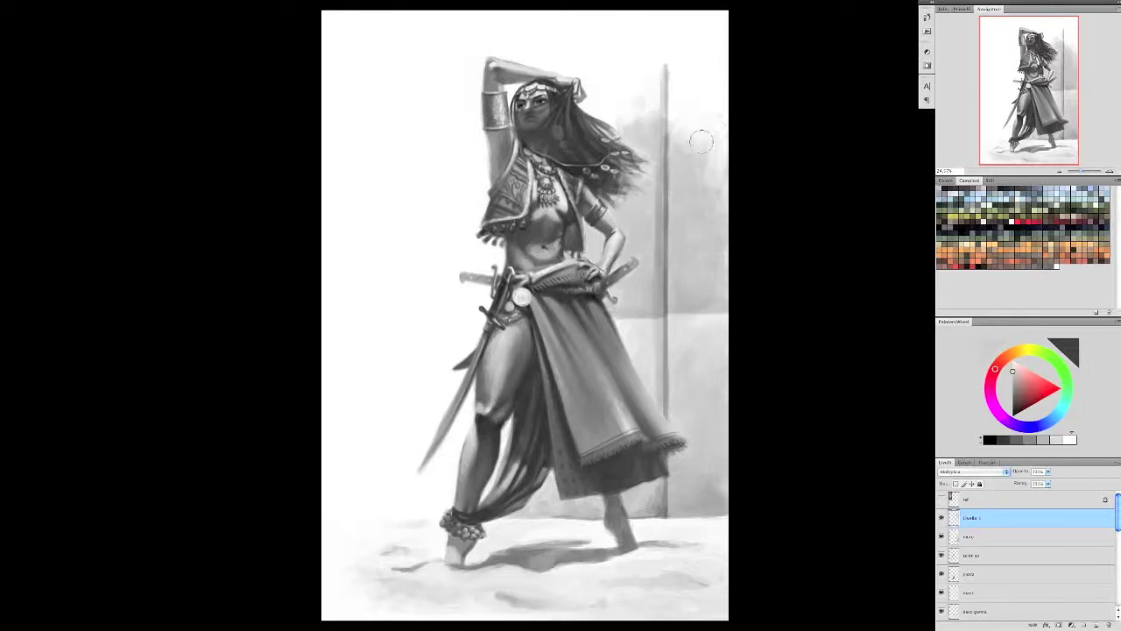
# - Paint the wall's horizontal edge left of the dancer on Livello 1, then select the gonna layer
pyautogui.hotkey('alt', '[')
pyautogui.hotkey('alt', ']')
pyautogui.moveTo(488, 312); pyautogui.dragTo(412, 312)
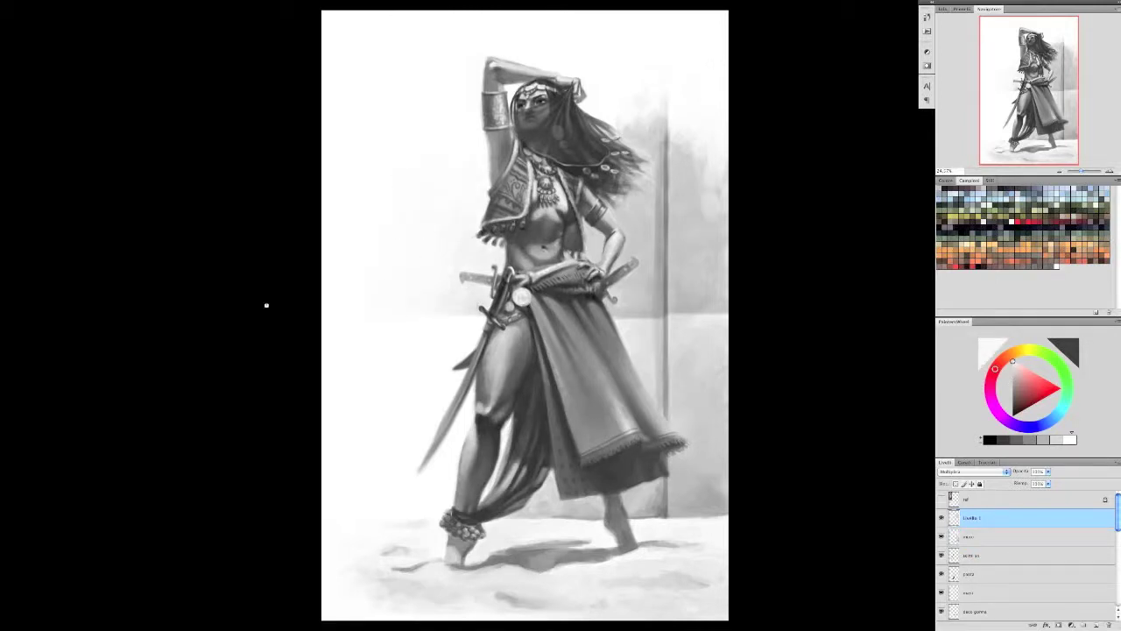
pyautogui.keyDown('alt'); pyautogui.click(642, 167); pyautogui.keyUp('alt')
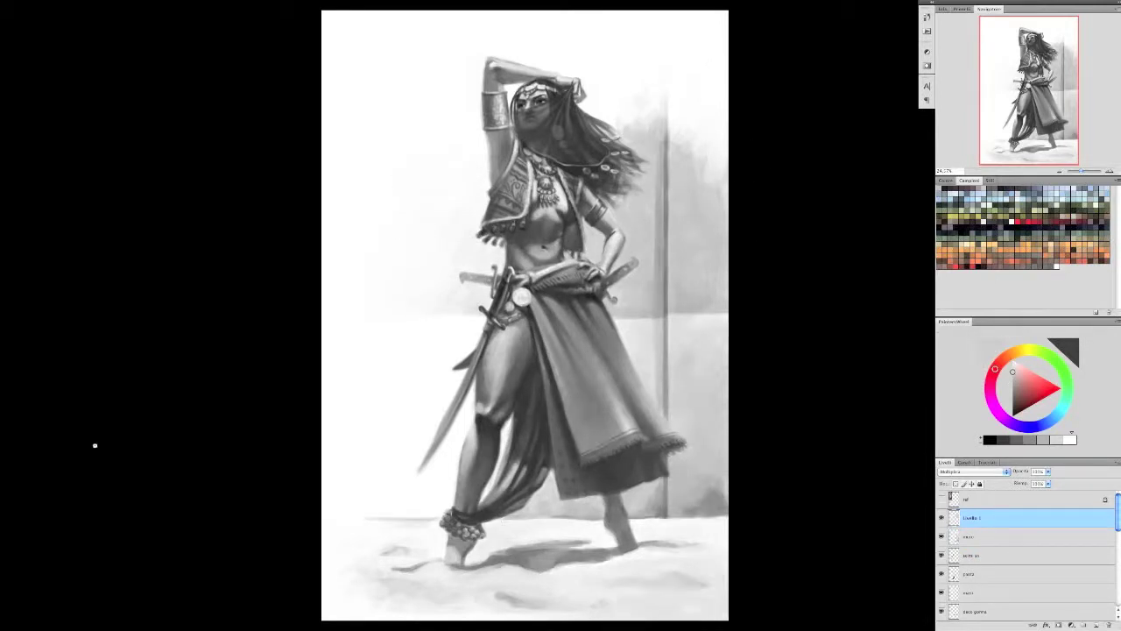
pyautogui.moveTo(1114, 518); pyautogui.dragTo(1115, 574)
pyautogui.click(972, 574)
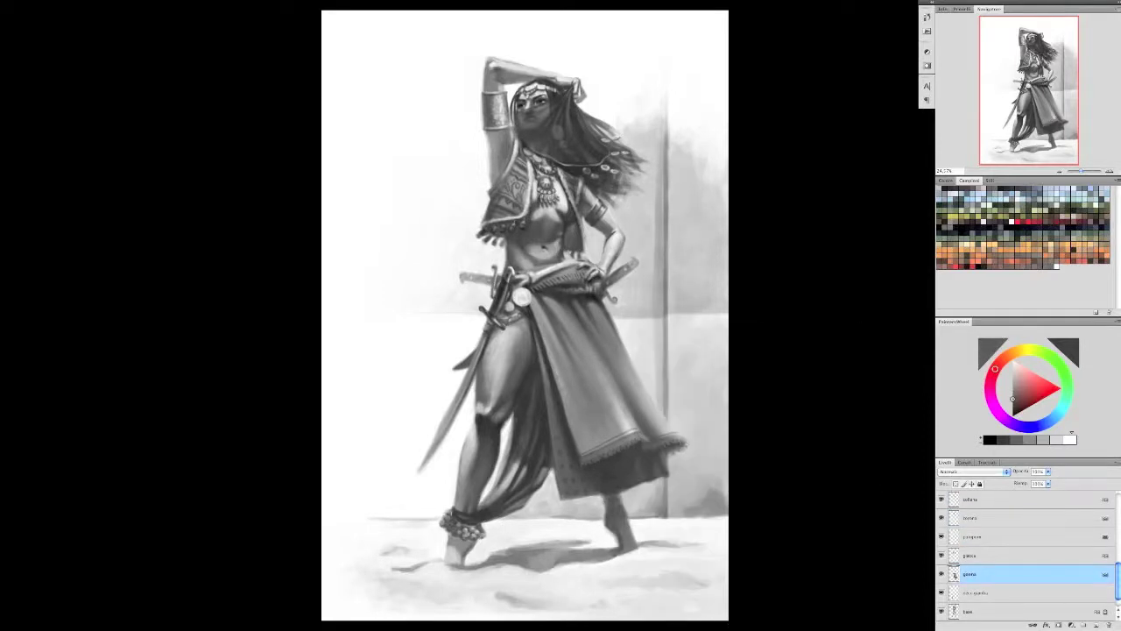
# - Pan to the dancer's foot and sign the painting on a new layer with swapped colours
pyautogui.rightClick(536, 552)
pyautogui.press('Escape')
pyautogui.moveTo(792, 366)
pyautogui.mouseDown()
pyautogui.moveTo(764, 355)
pyautogui.moveTo(792, 366)
pyautogui.mouseUp()
pyautogui.rightClick(700, 530)
pyautogui.press('Escape')
pyautogui.hotkey('ctrl', 'shift', 'alt', 'n')
pyautogui.press('x')
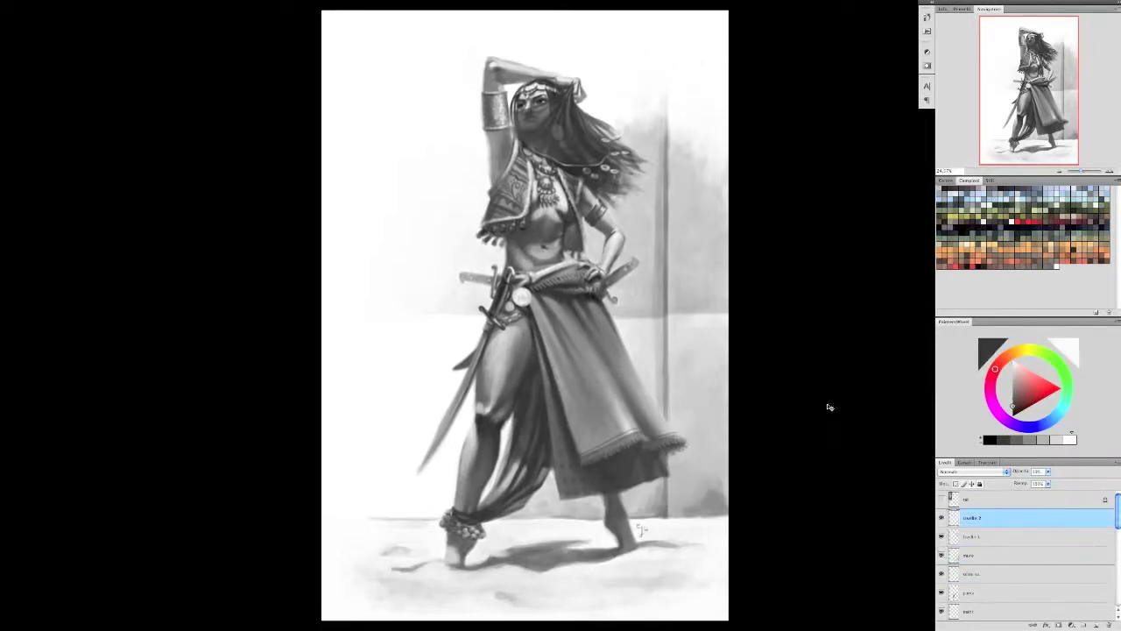
# - Flatten the image, add a blended overlay layer, and merge it down
pyautogui.hotkey('ctrl', 'shift', 'e')
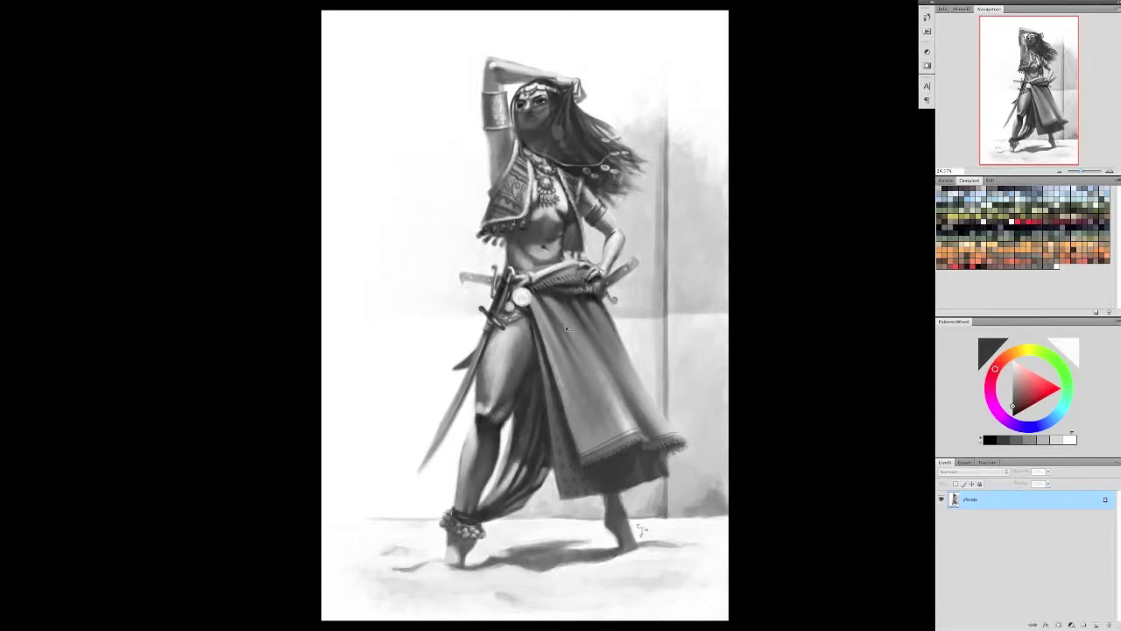
pyautogui.hotkey('ctrl', 'shift', 'alt', 'n')
pyautogui.press('x')
pyautogui.rightClick(566, 298)
pyautogui.press('Escape')
pyautogui.click(972, 471)
pyautogui.click(968, 483)
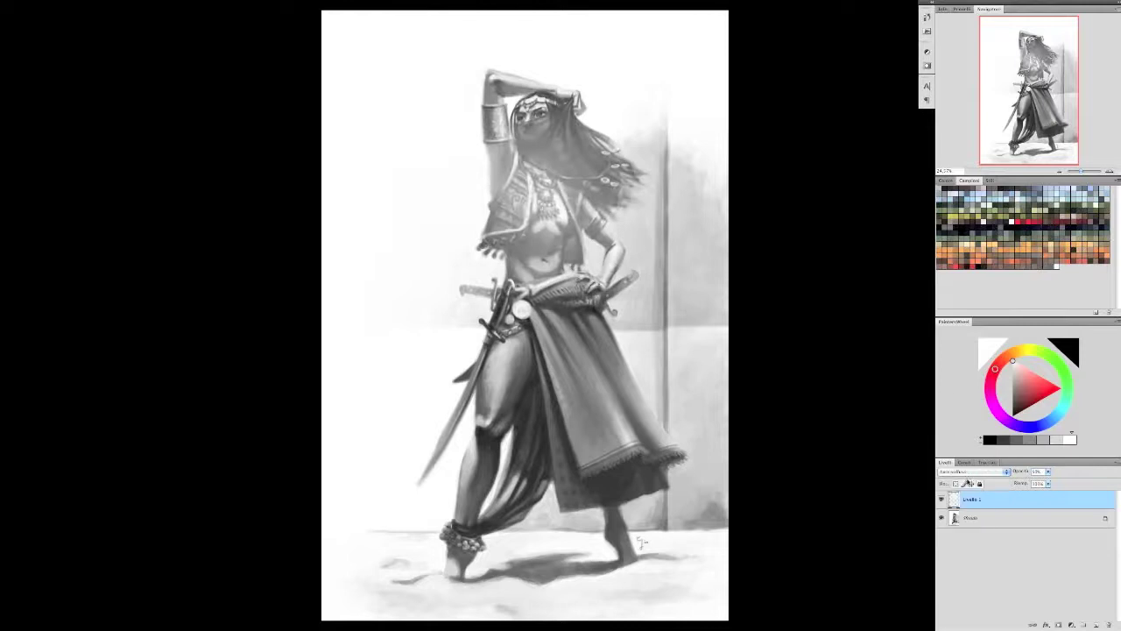
pyautogui.hotkey('ctrl', 'e')
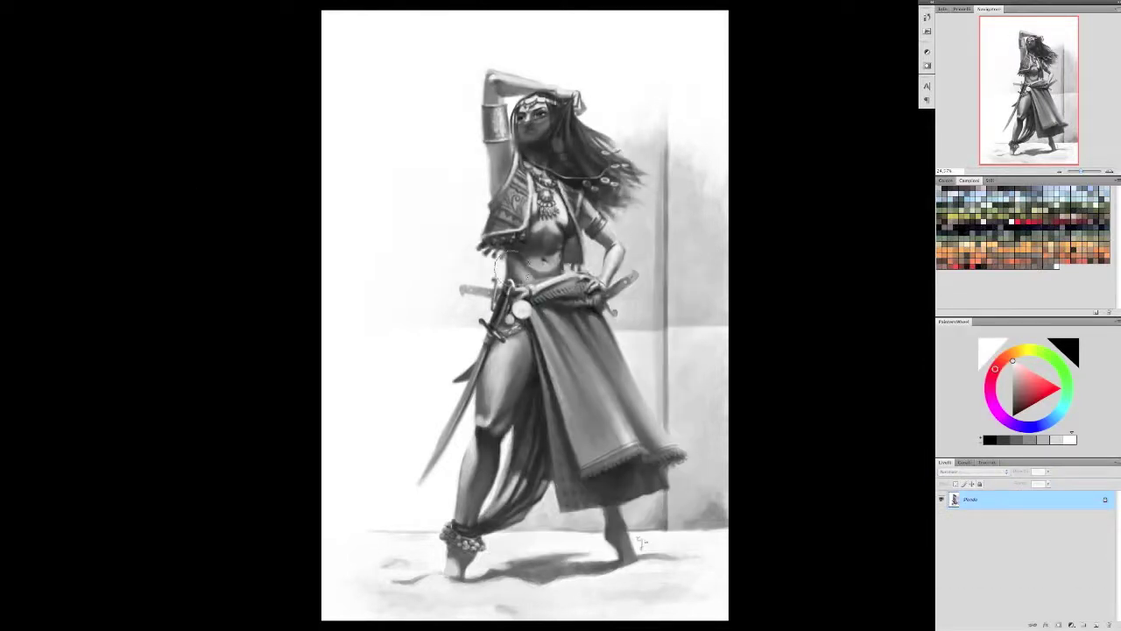
# - Add a new Multiply layer and pick dark greys for deeper shading
pyautogui.hotkey('ctrl', 'shift', 'n')
pyautogui.press('Return')
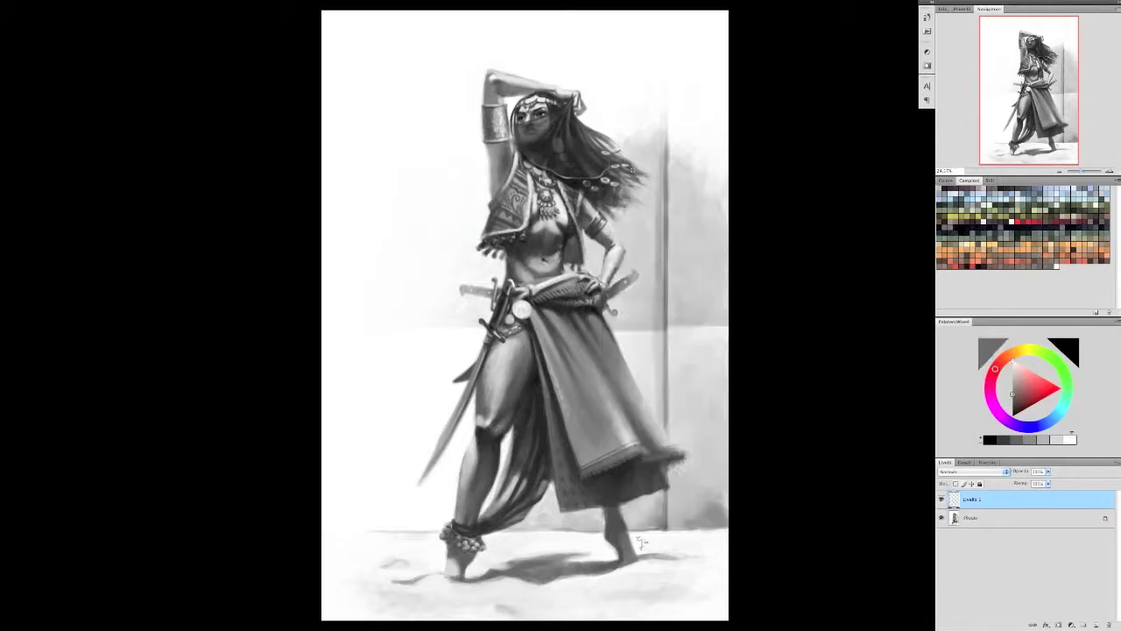
pyautogui.keyDown('alt'); pyautogui.click(619, 147); pyautogui.keyUp('alt')
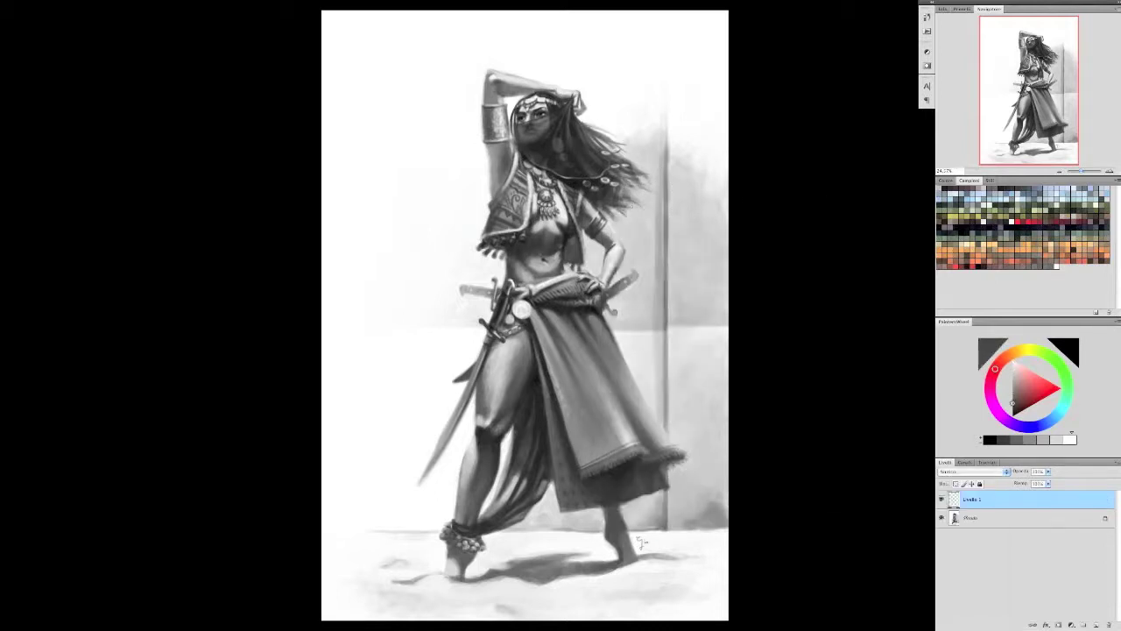
pyautogui.keyDown('alt'); pyautogui.click(603, 188); pyautogui.keyUp('alt')
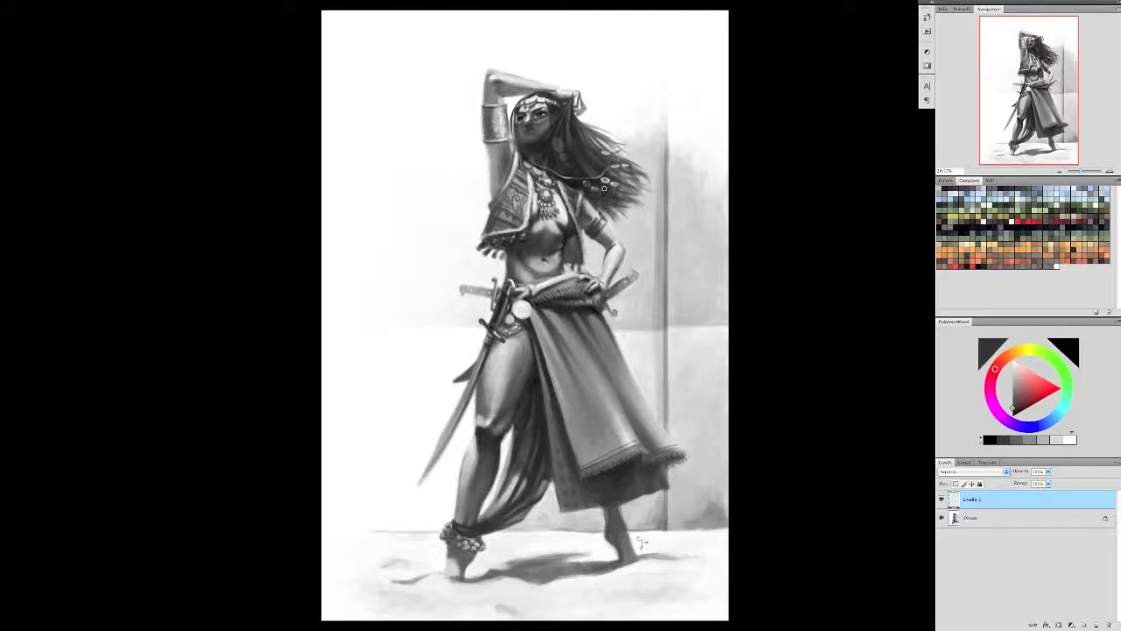
pyautogui.hotkey('alt', 'shift', 'm')
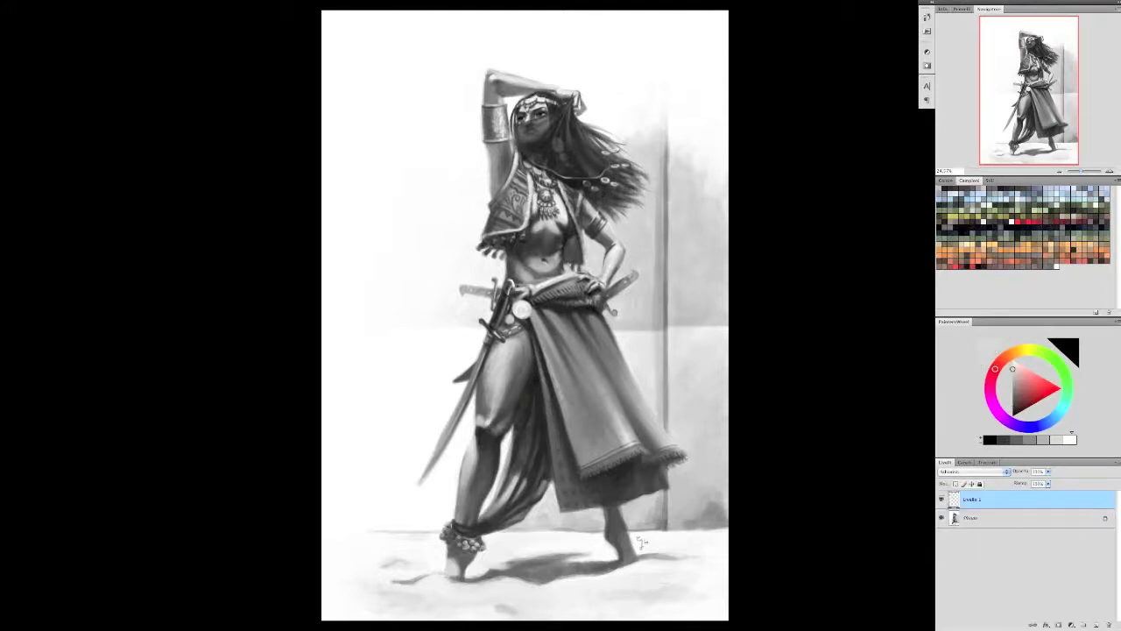
# - Brush 'THANX FOR WATCHING' at top-left, underline it with a swoosh, and add a smiley
pyautogui.rightClick(468, 203)
pyautogui.moveTo(346, 127); pyautogui.dragTo(438, 122)
pyautogui.moveTo(366, 166); pyautogui.dragTo(427, 179)
pyautogui.moveTo(355, 232); pyautogui.dragTo(486, 188)
pyautogui.moveTo(353, 279); pyautogui.dragTo(486, 219)
pyautogui.moveTo(399, 285); pyautogui.dragTo(433, 289)
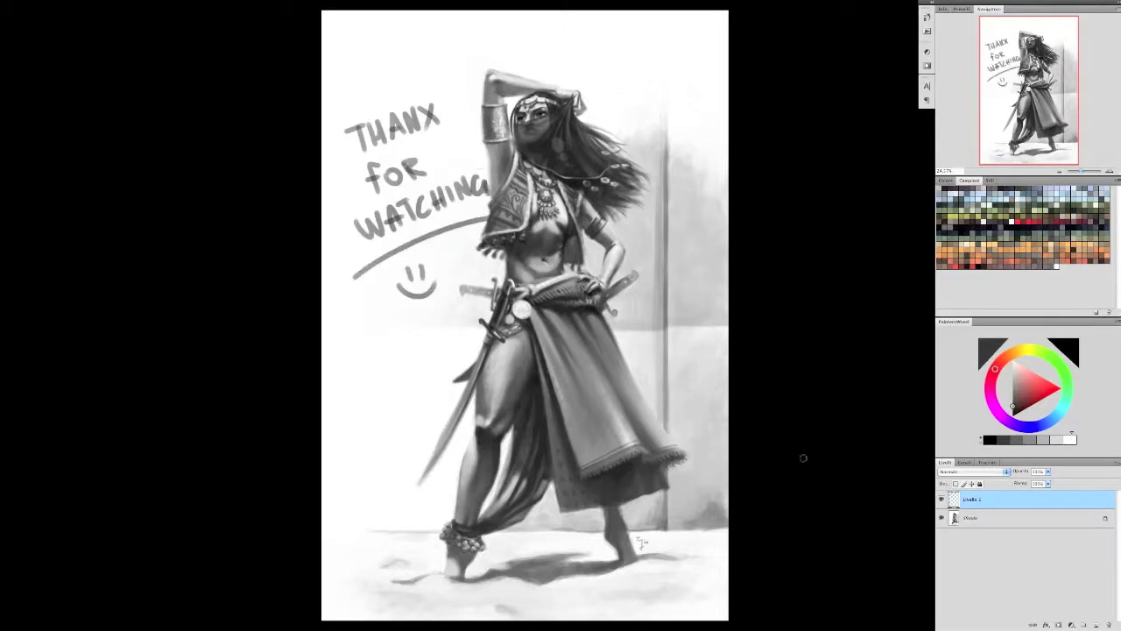